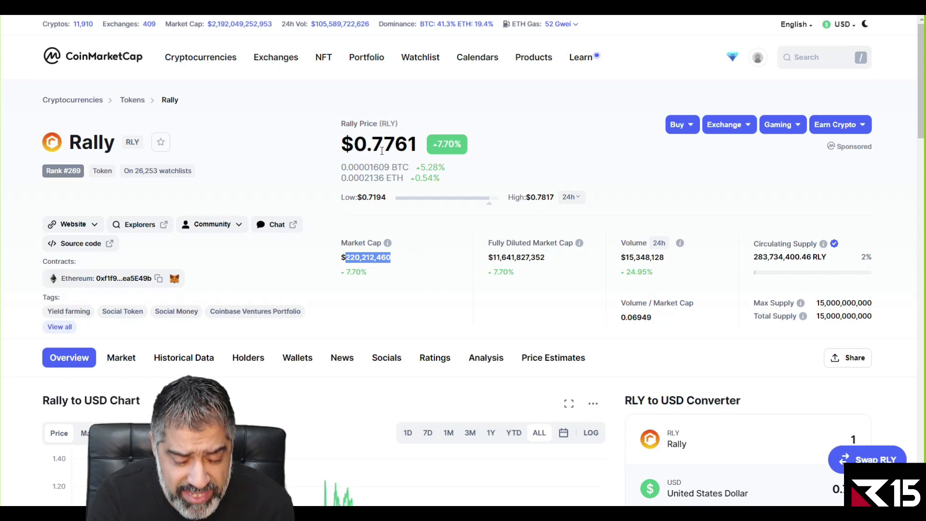
- Examine Rally's price statistics, including its price history and all-time high, along with the all-time USD chart on the overview page
scroll(575, 223, down, 10)
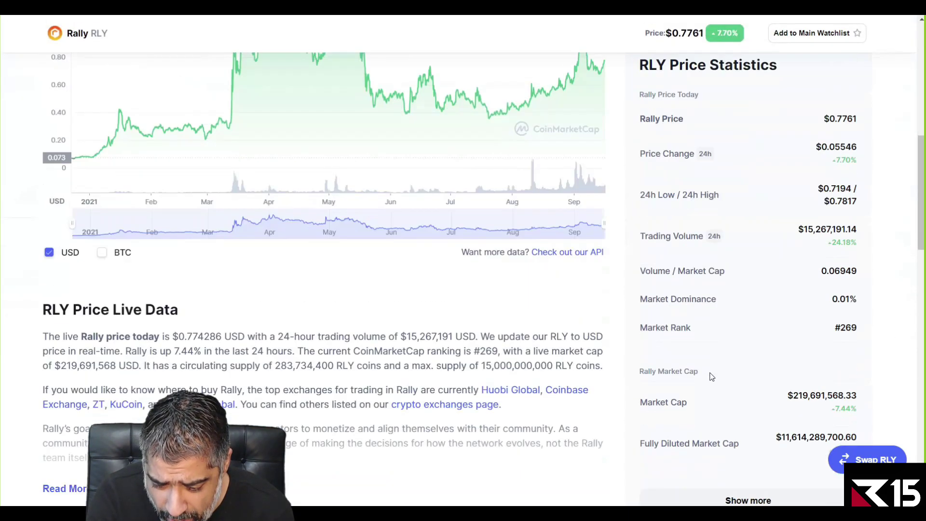
scroll(702, 417, down, 8)
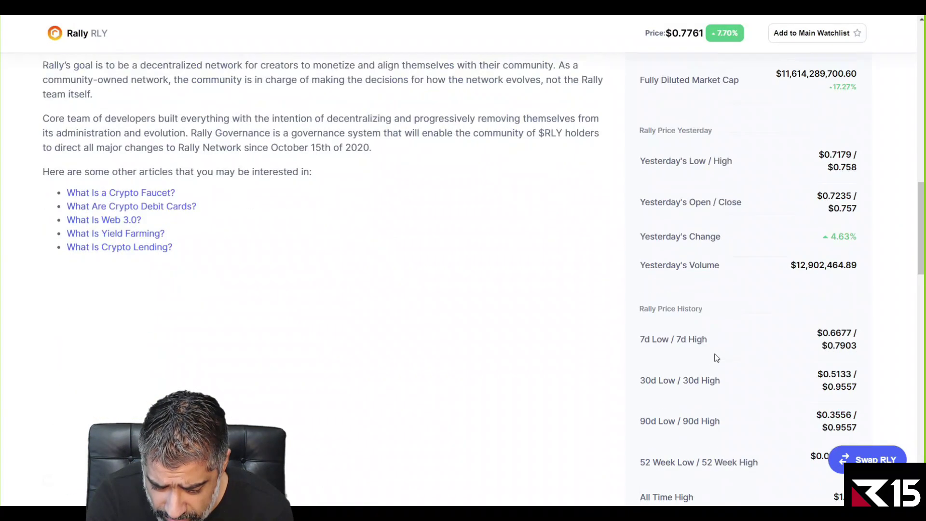
scroll(710, 359, down, 1)
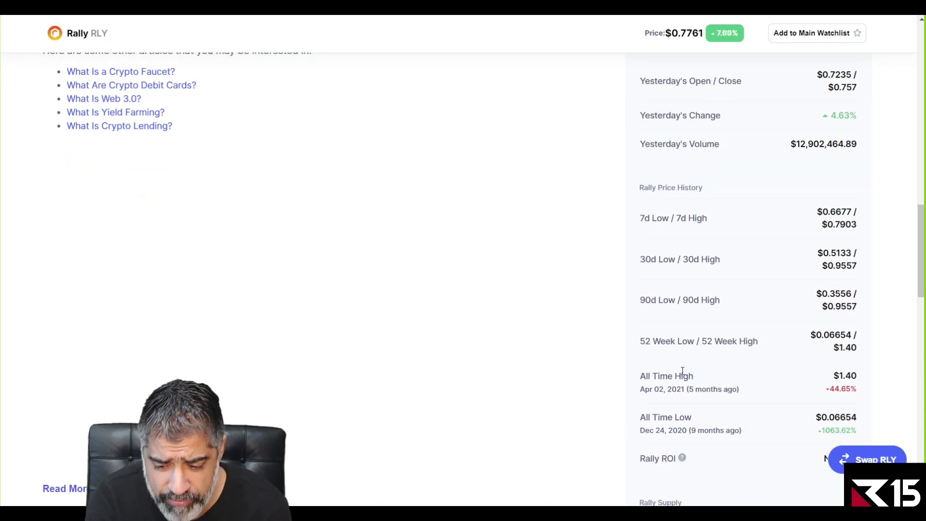
scroll(230, 309, up, 12)
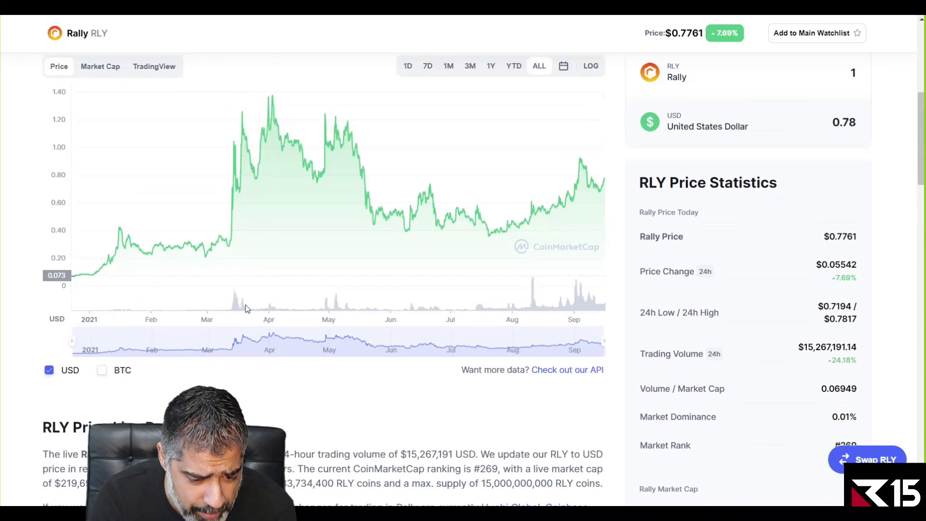
scroll(427, 155, down, 3)
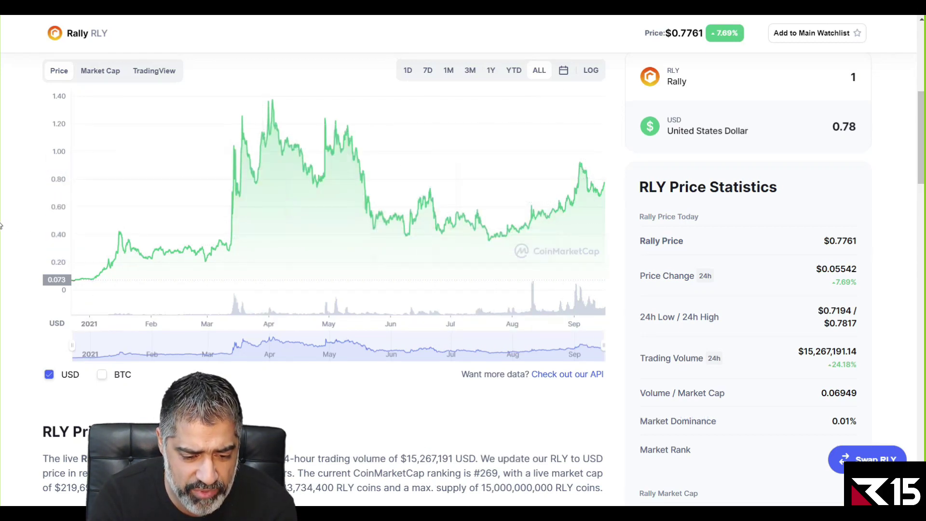
scroll(1, 224, up, 3)
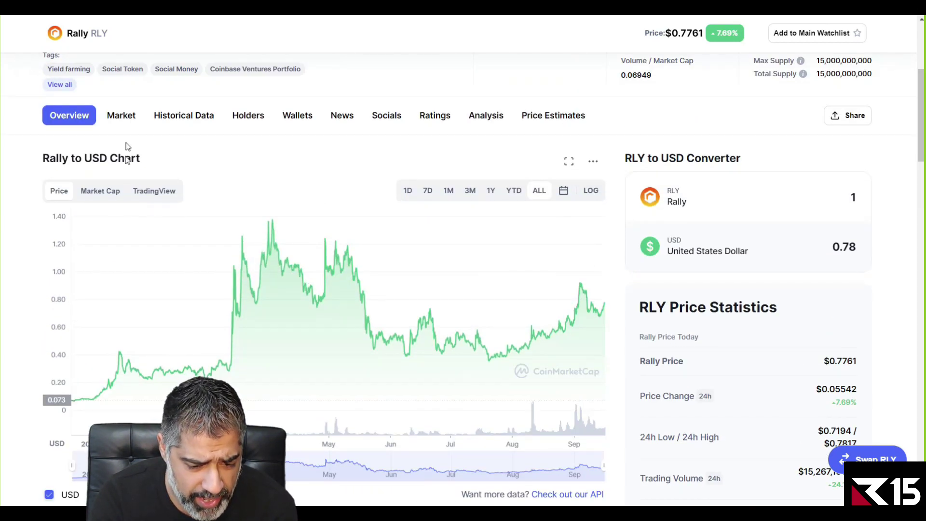
- Review the exchanges and trading pairs listed in Rally's spot markets, and return to the token overview
click(128, 123)
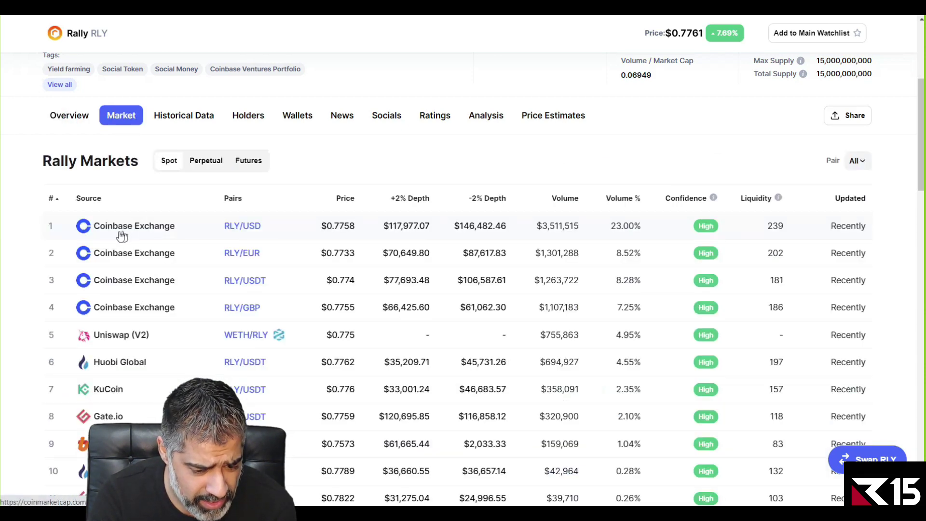
scroll(169, 235, down, 8)
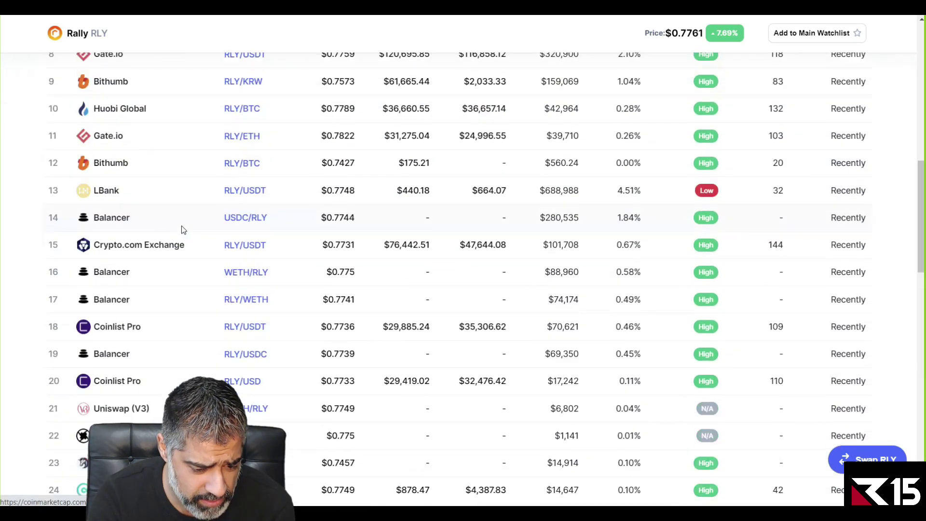
scroll(182, 231, down, 15)
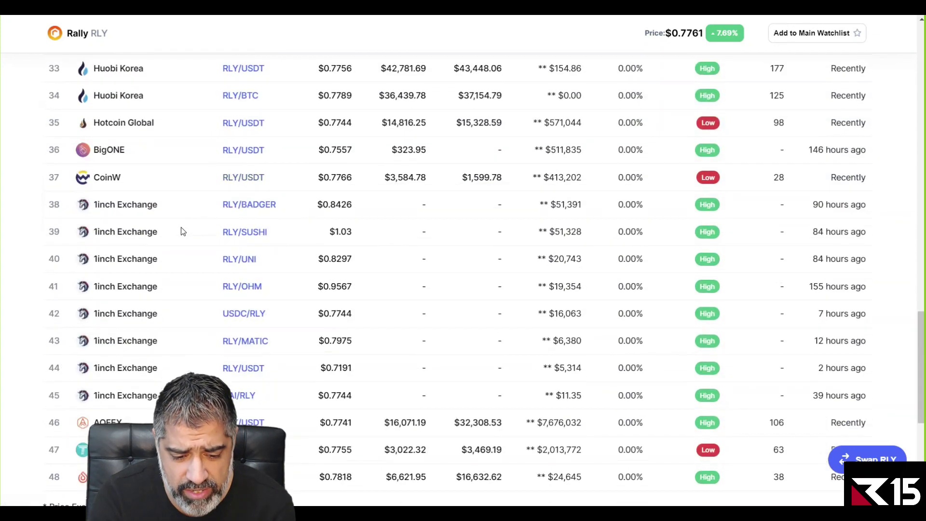
scroll(181, 233, down, 2)
scroll(181, 233, up, 20)
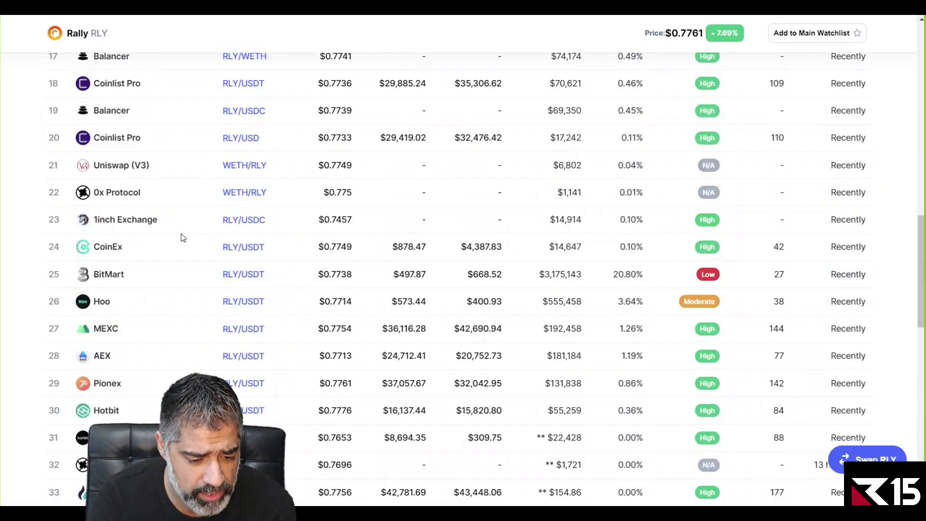
scroll(181, 236, up, 9)
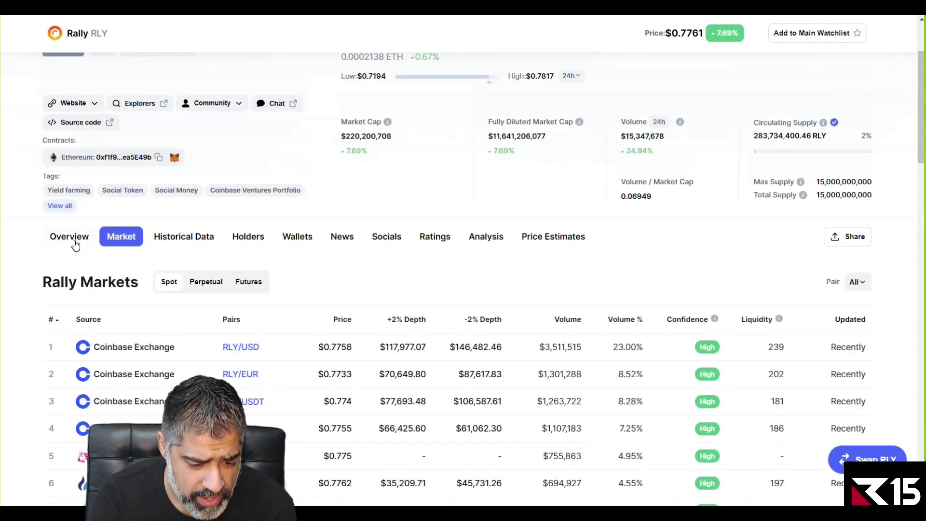
click(73, 244)
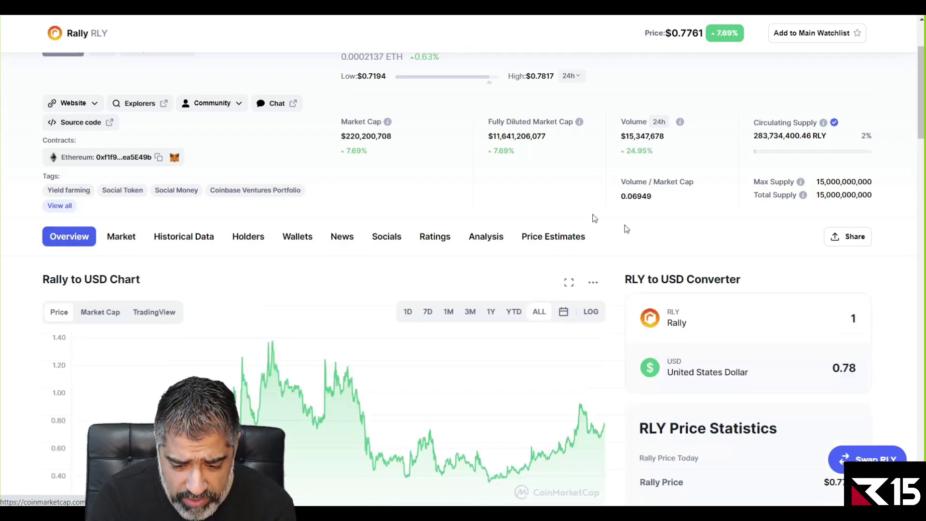
scroll(675, 215, up, 3)
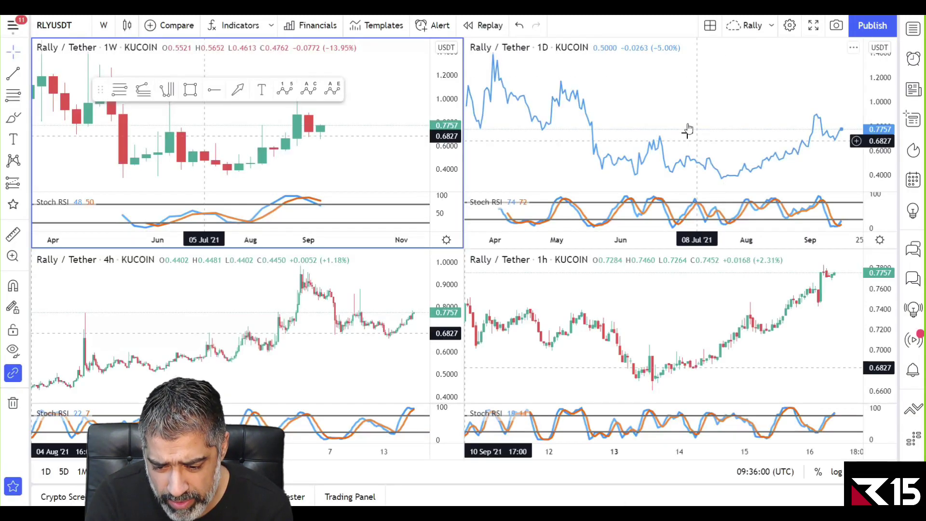
- Switch to the TradingView RLYUSDT layout, activate the daily chart and show a longer time span in the 1-hour chart
click(687, 108)
drag(561, 457, 513, 457)
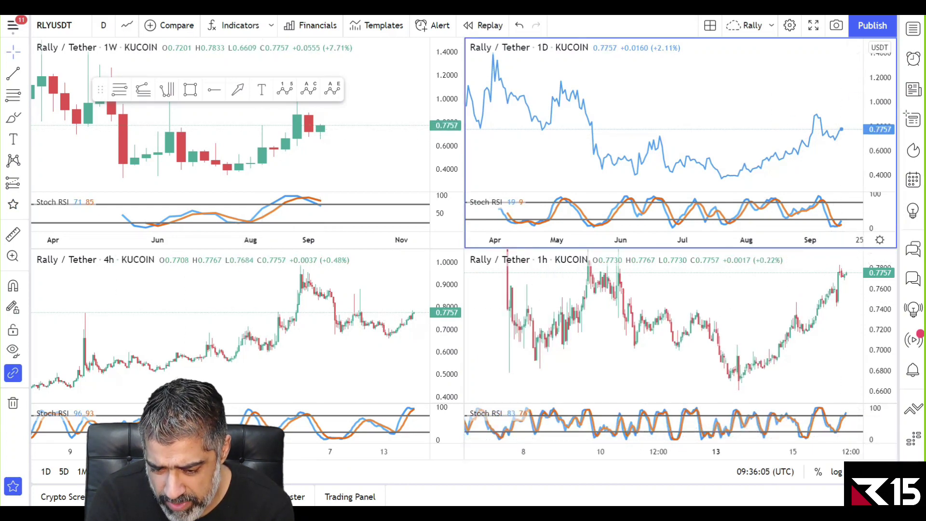
key(alt+Return)
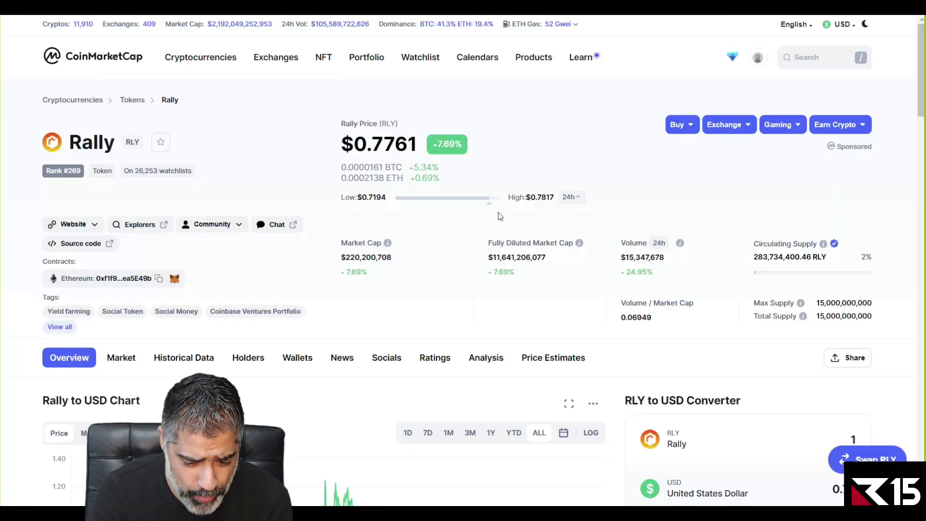
- Return to the Rally overview on CoinMarketCap and copy the token's Ethereum contract address
scroll(500, 216, down, 4)
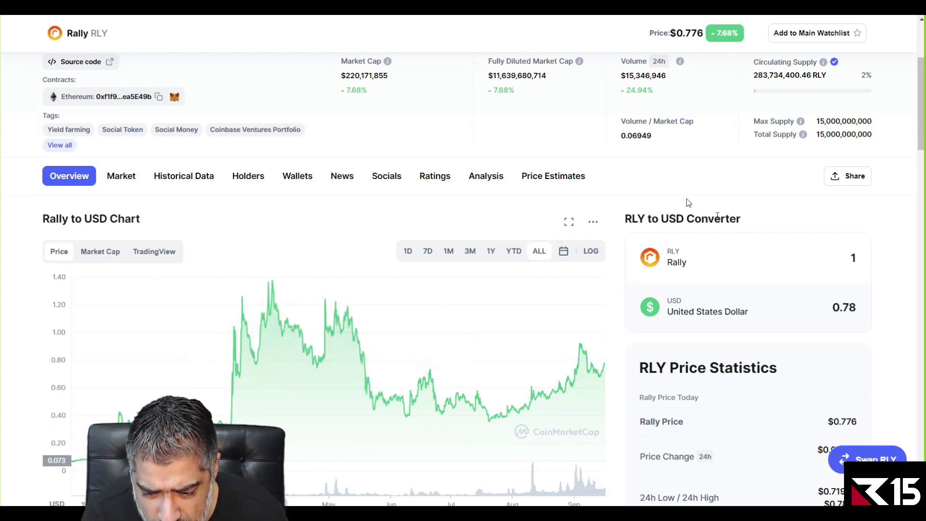
scroll(689, 202, up, 4)
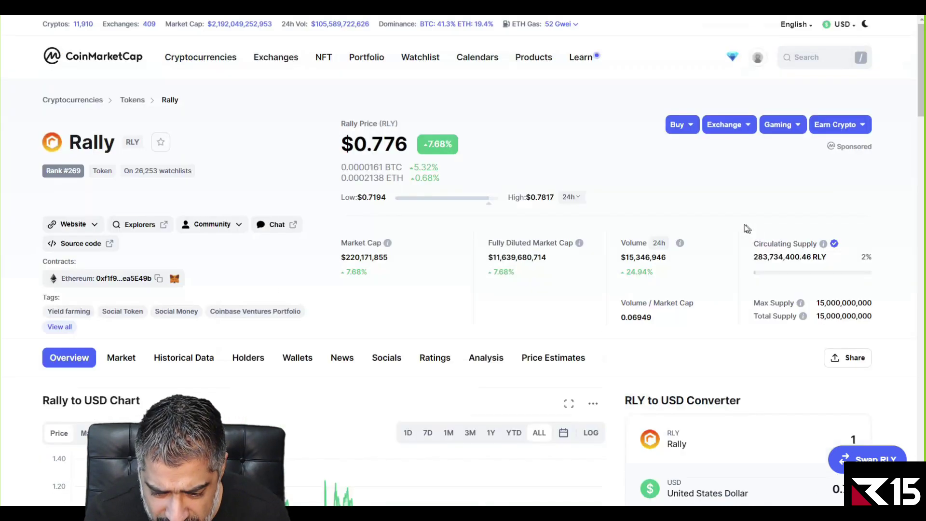
click(158, 280)
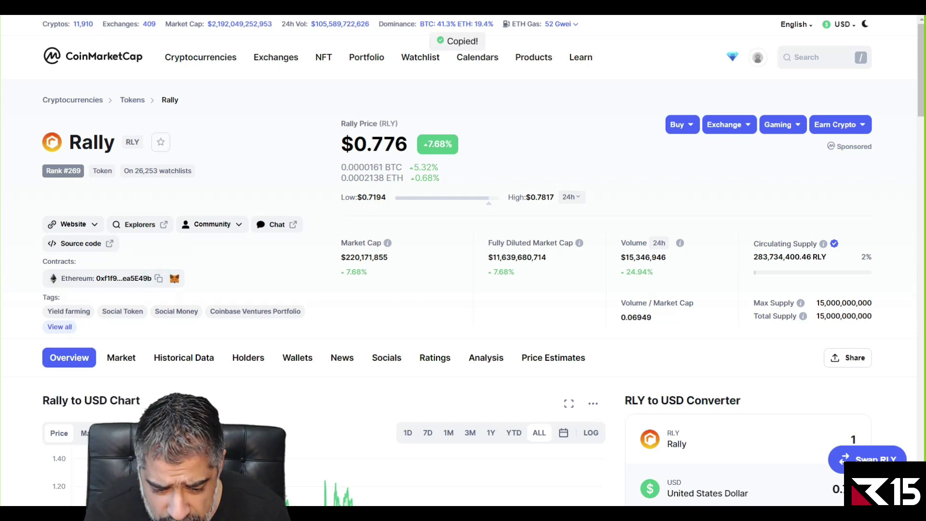
- Open DEXTools in a new browser tab, search for the copied contract address and load the Uniswap v2 WETH/RLY pair
key(ctrl+t)
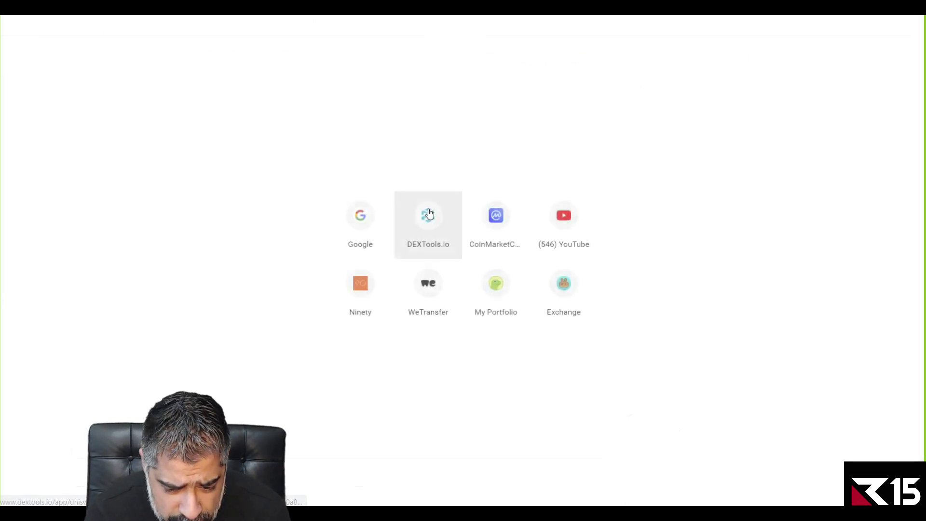
click(437, 220)
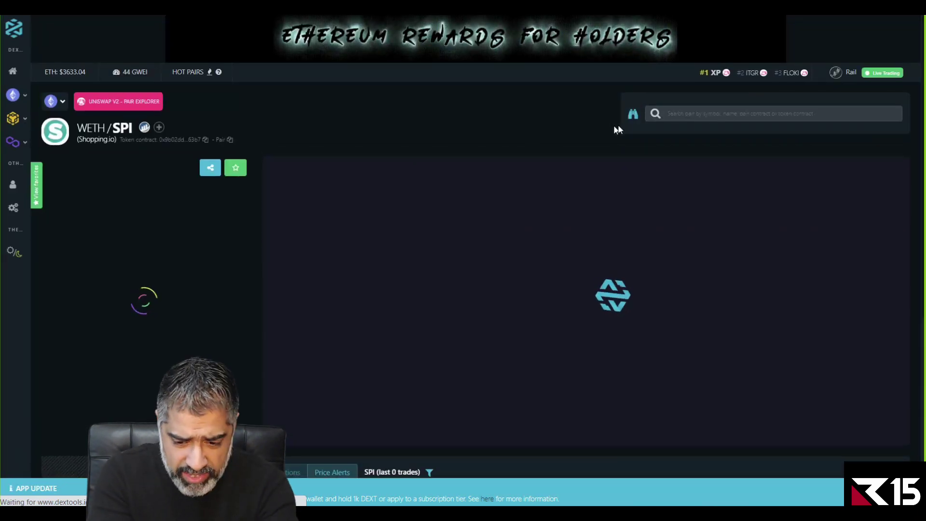
click(694, 113)
key(ctrl+v)
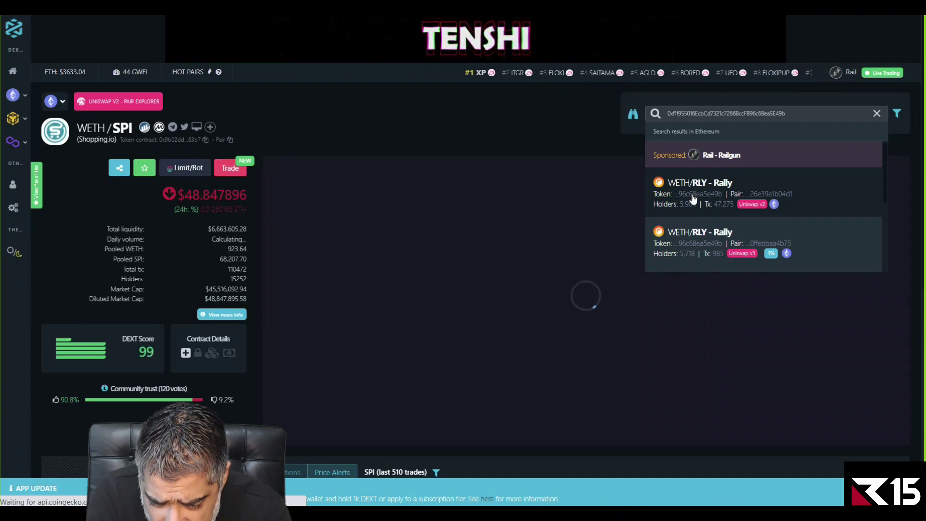
click(675, 205)
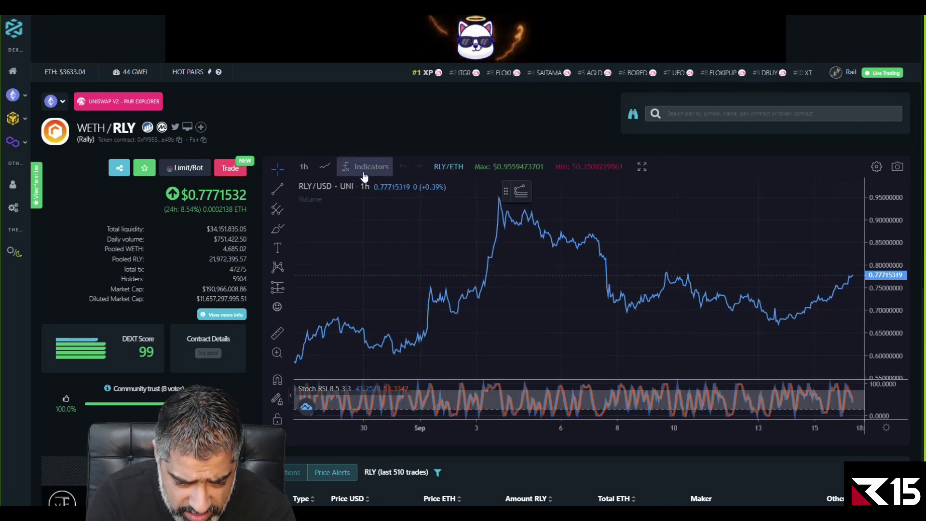
- Expand the RLY/USD chart to full screen, set its interval to 1 day and stretch the time axis across the price history
click(637, 166)
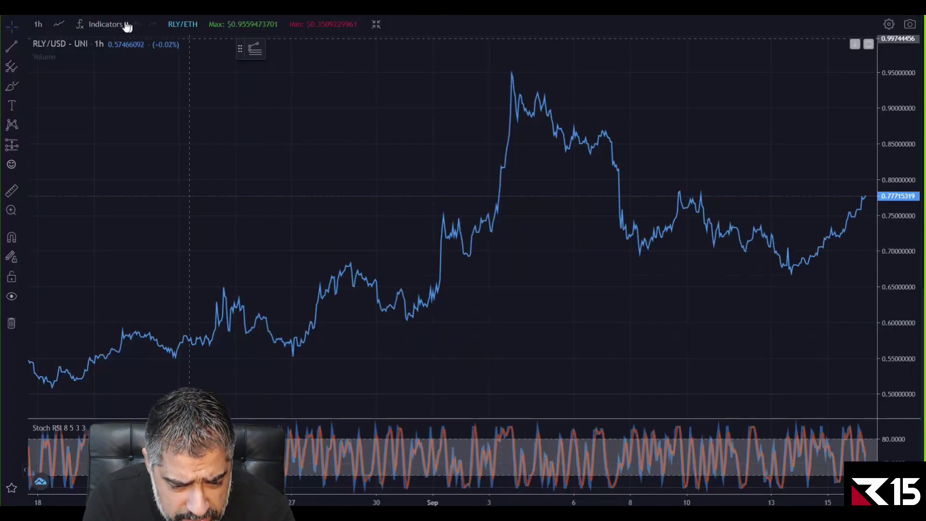
click(40, 24)
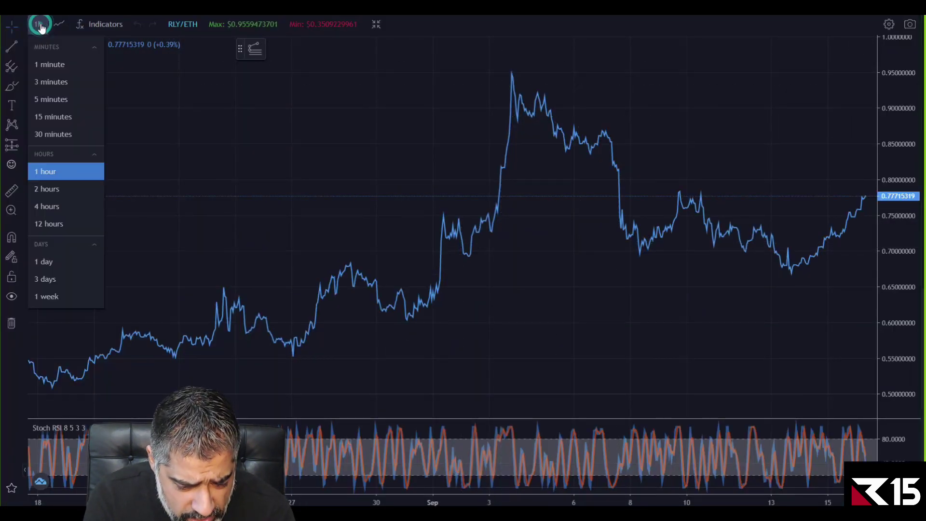
click(58, 259)
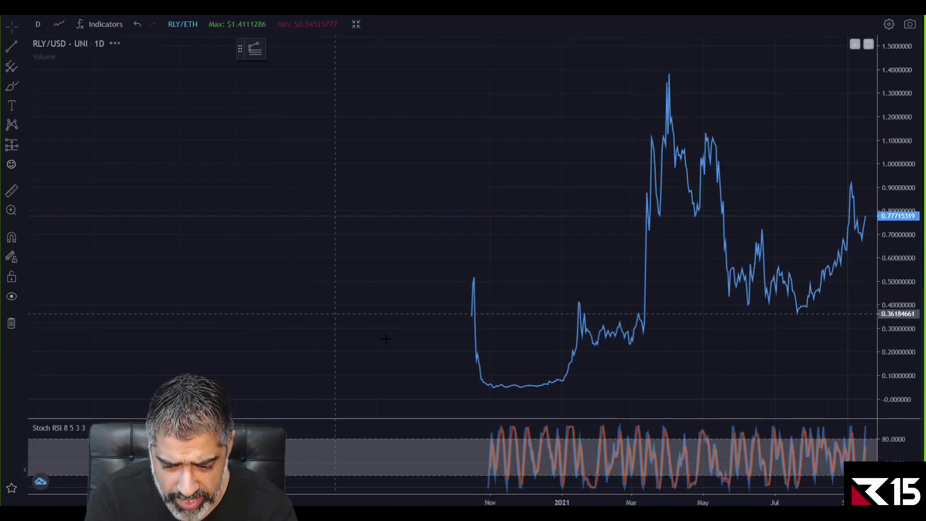
drag(546, 502, 420, 434)
click(467, 333)
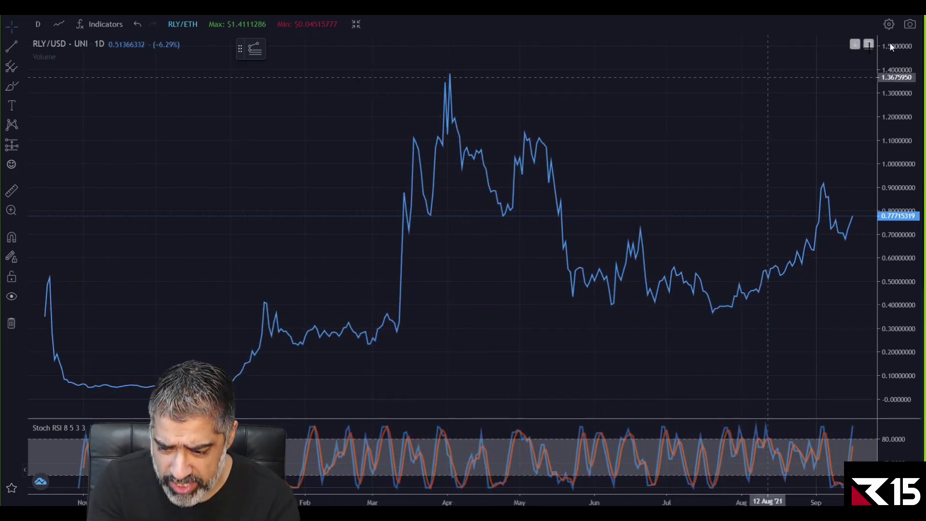
- Set the chart's solid background color to white in the appearance settings
click(889, 24)
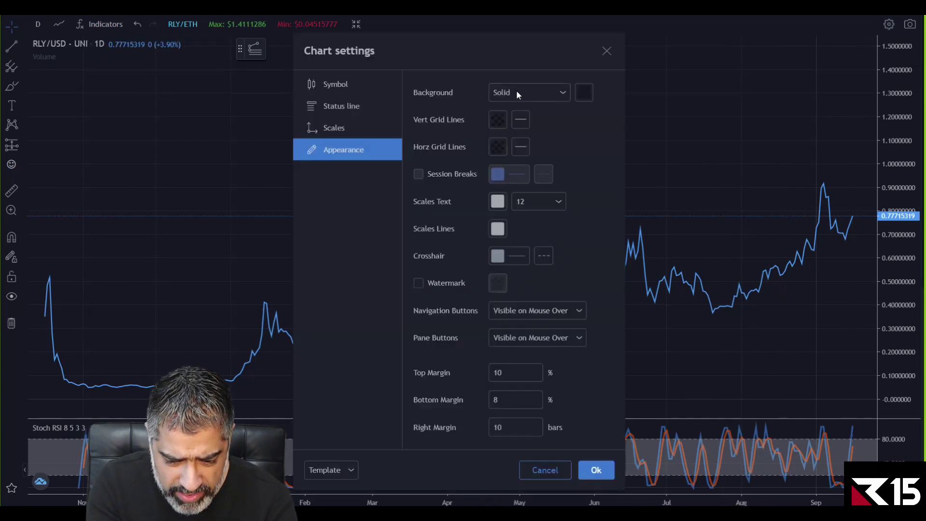
click(584, 92)
click(585, 114)
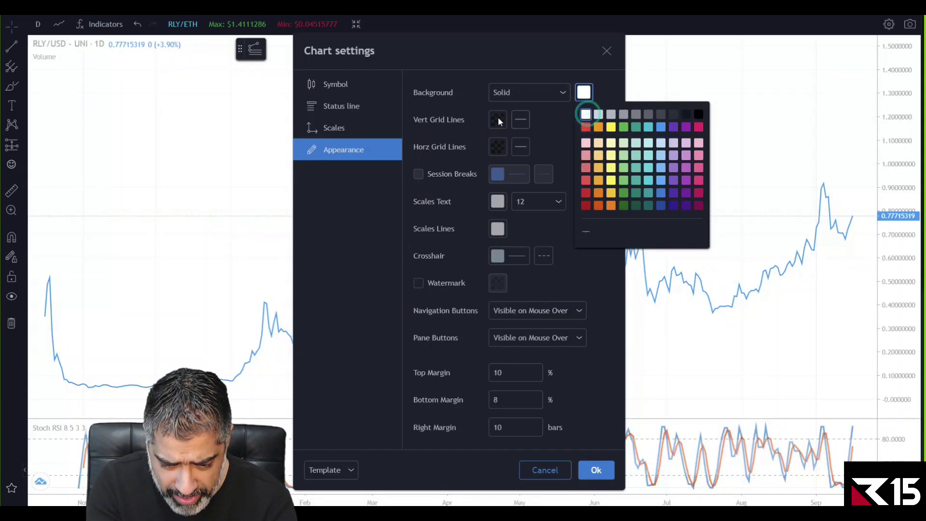
- Recolor the chart's vertical and horizontal grid lines and apply the chart settings
click(500, 118)
click(500, 119)
click(562, 119)
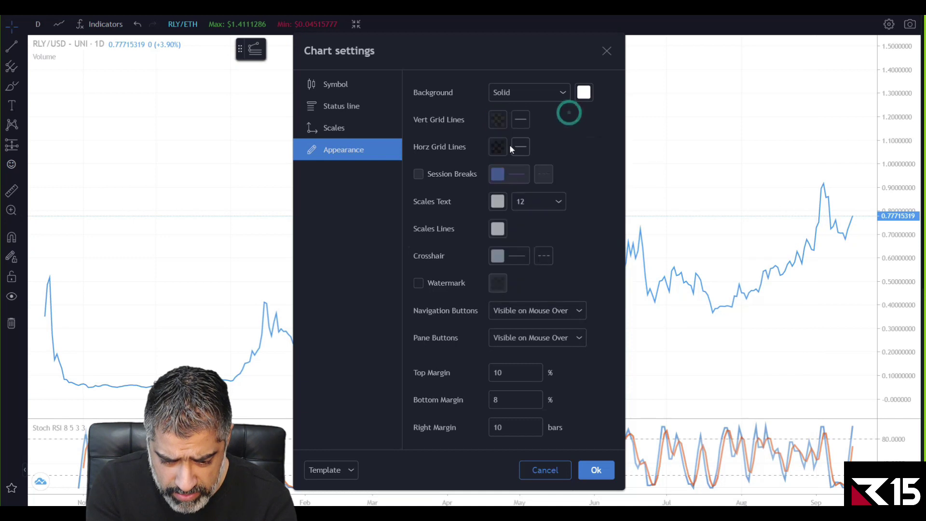
click(496, 146)
click(582, 120)
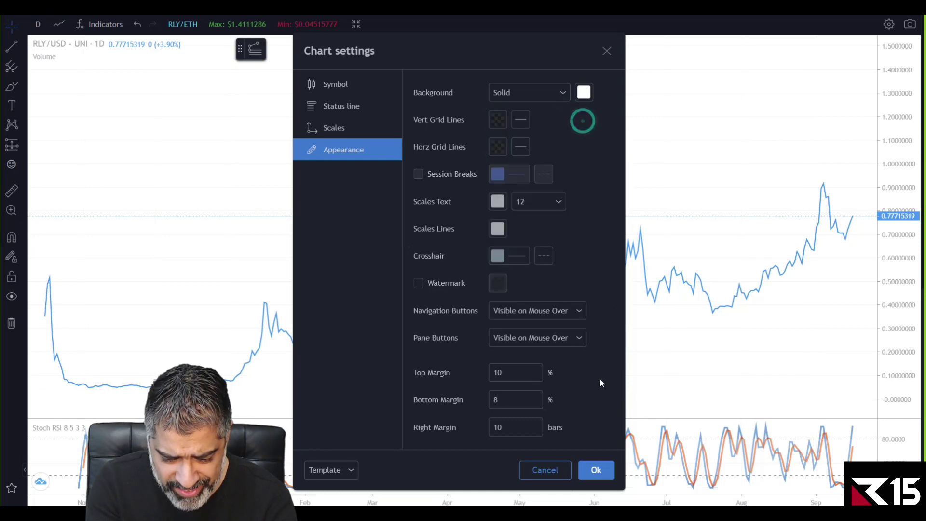
click(597, 470)
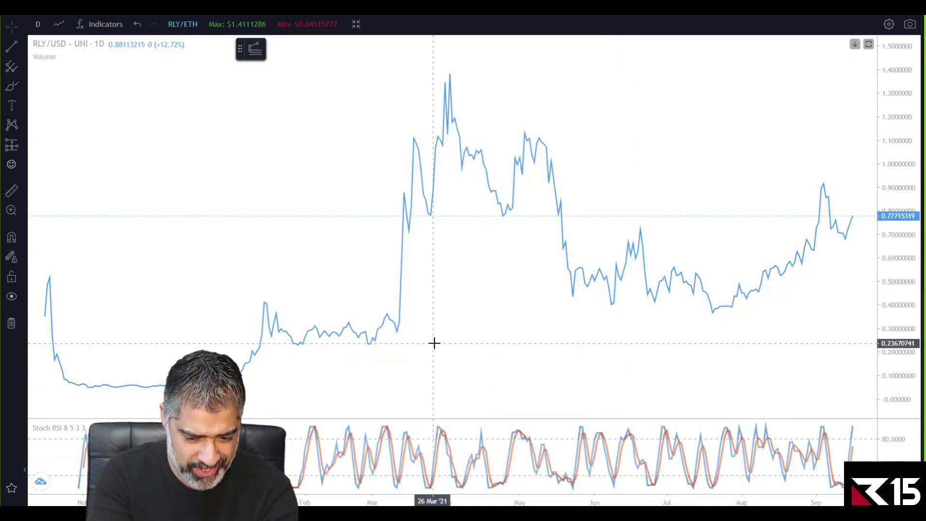
- Compress the daily chart's time axis, consult the wave-pattern recap slide in PowerPoint, and return to the RLY/USD chart
drag(304, 498, 374, 494)
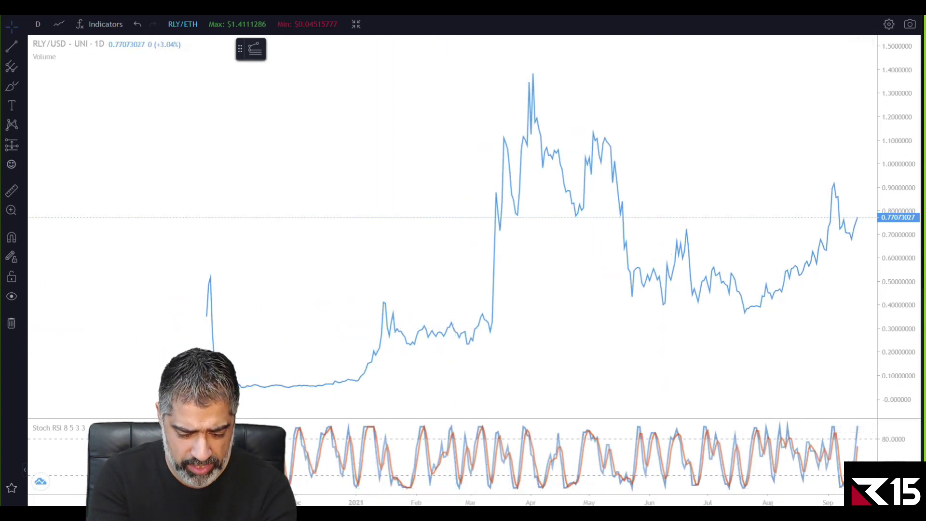
click(457, 456)
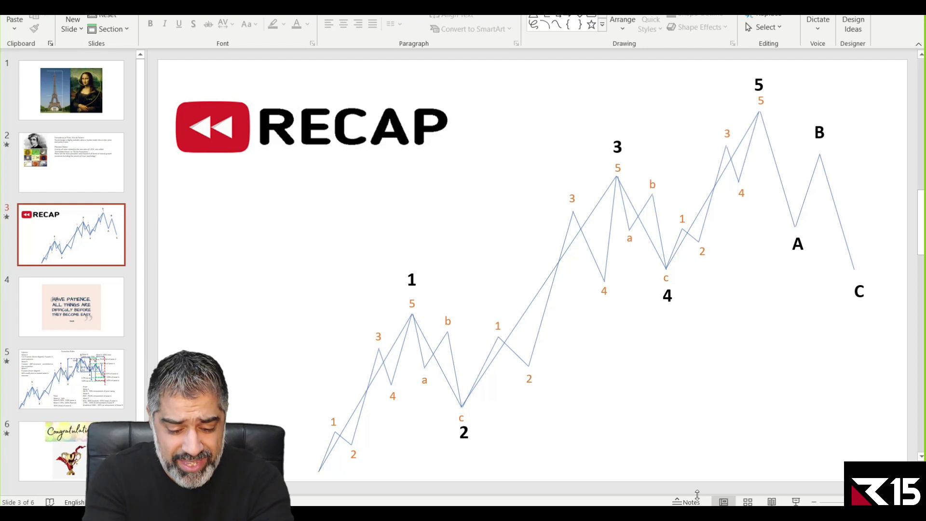
key(alt+Tab)
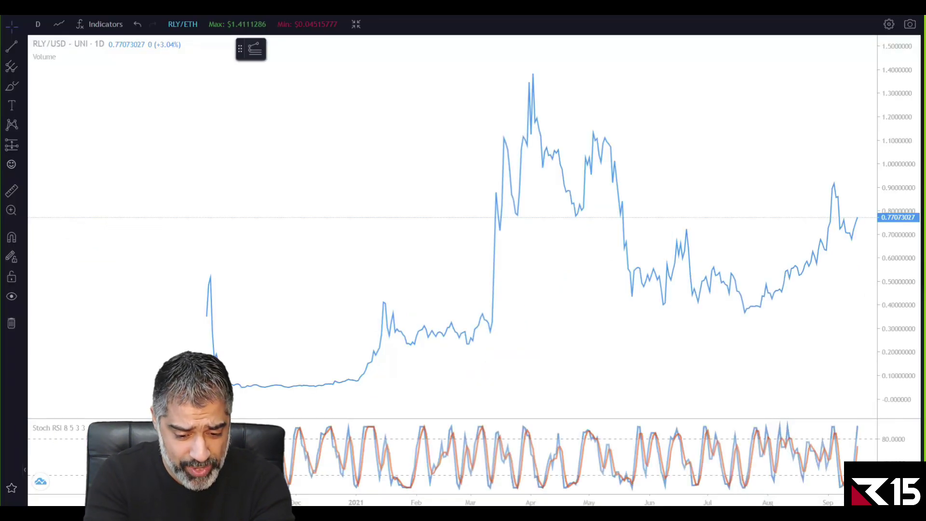
click(375, 228)
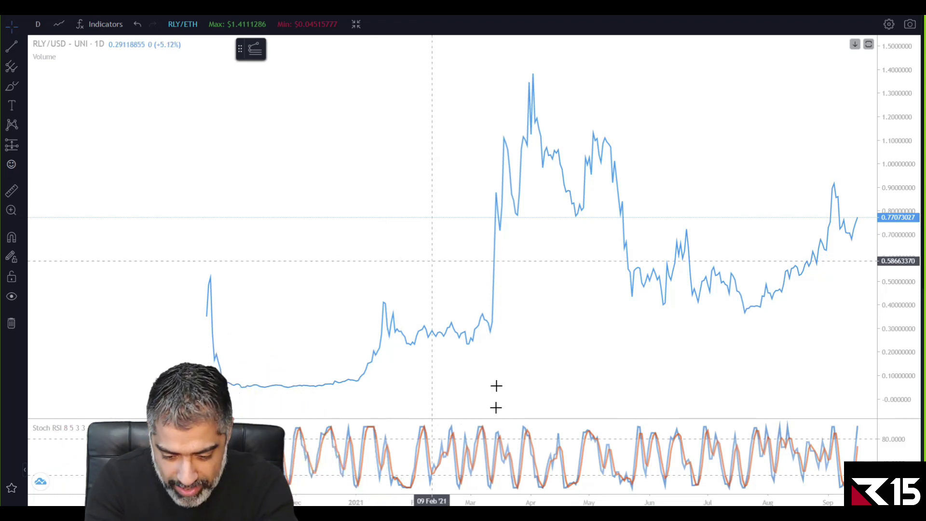
- Draw an Elliott Impulse Wave (12345) from the low near 0.056 before January 2021 through the rally's swings to the early April peak
drag(455, 502, 328, 501)
click(449, 334)
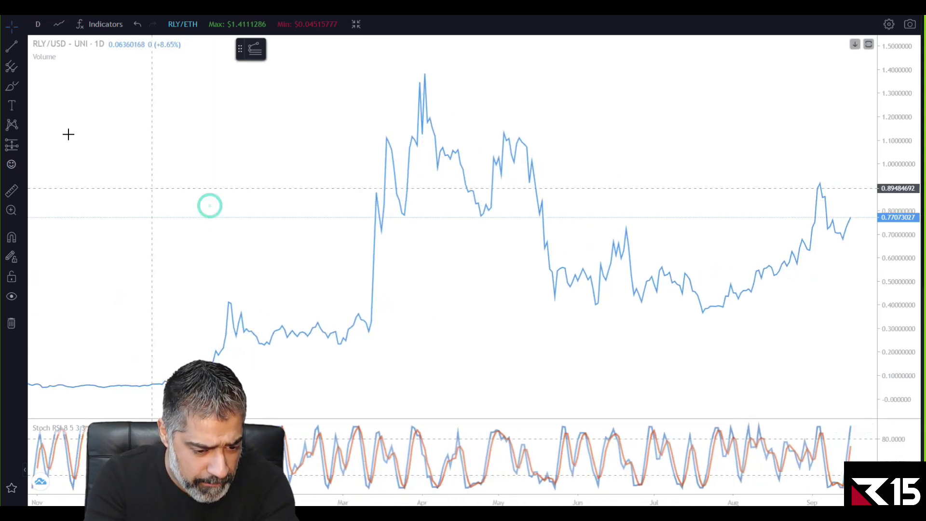
click(23, 68)
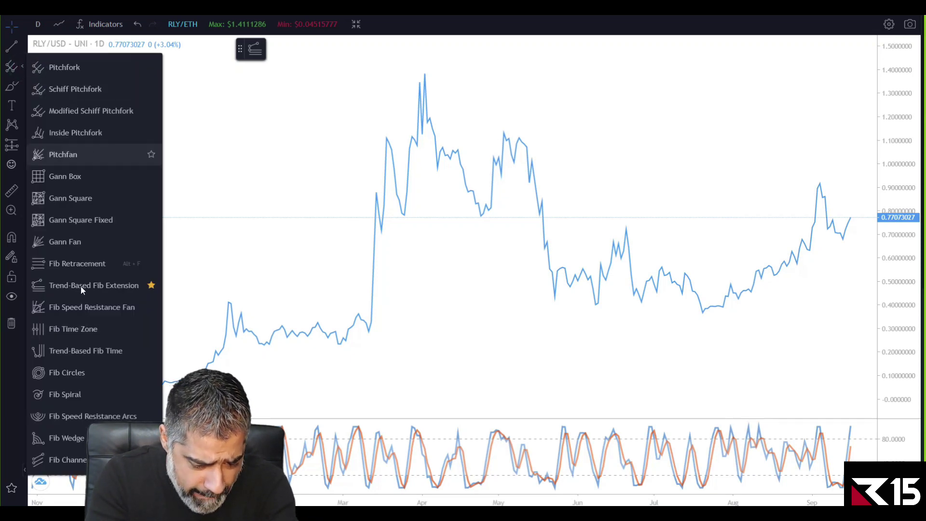
click(25, 127)
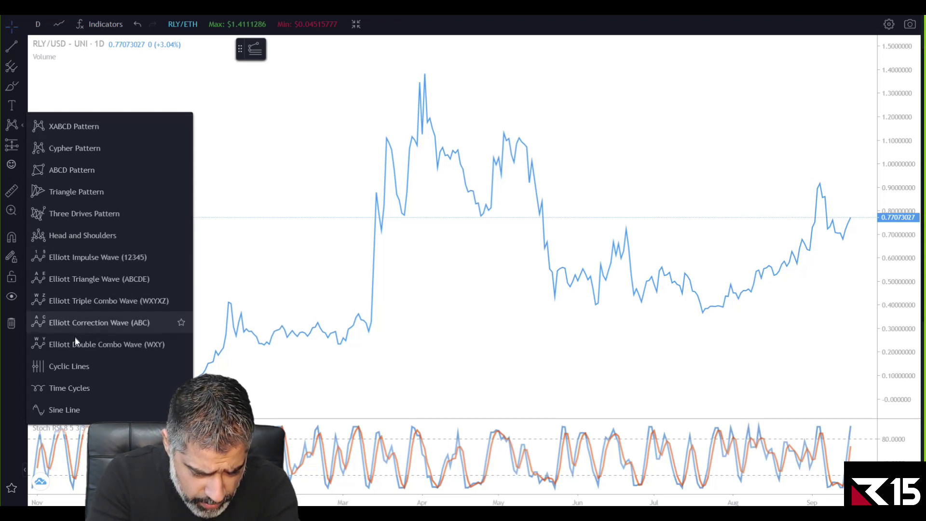
click(81, 271)
click(184, 385)
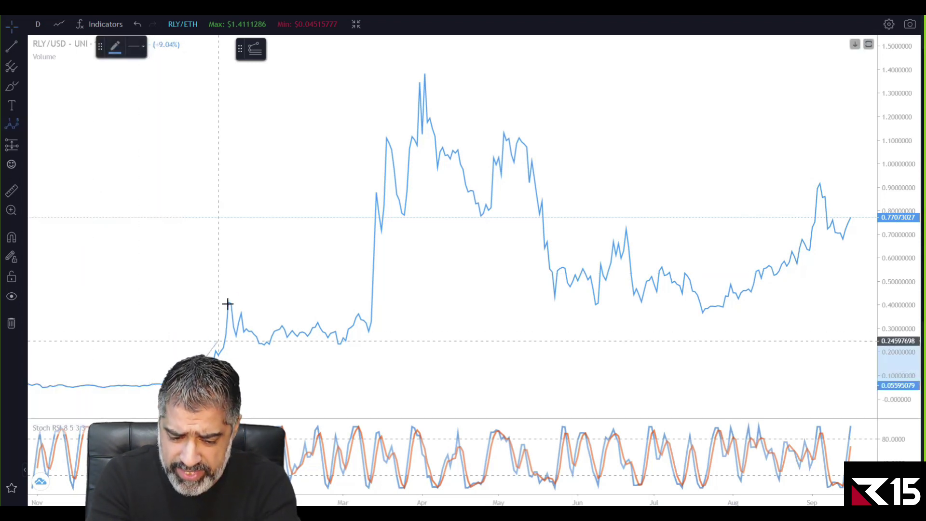
click(229, 291)
click(330, 357)
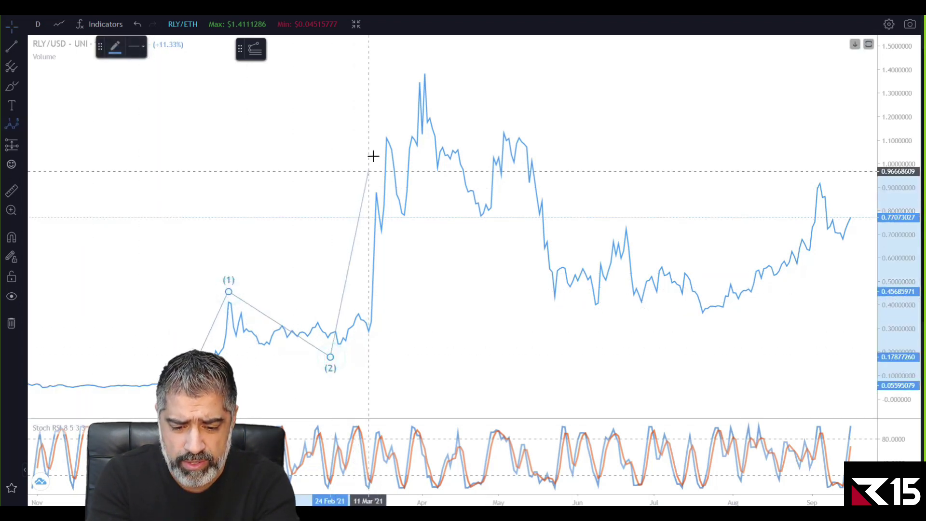
click(378, 129)
click(399, 228)
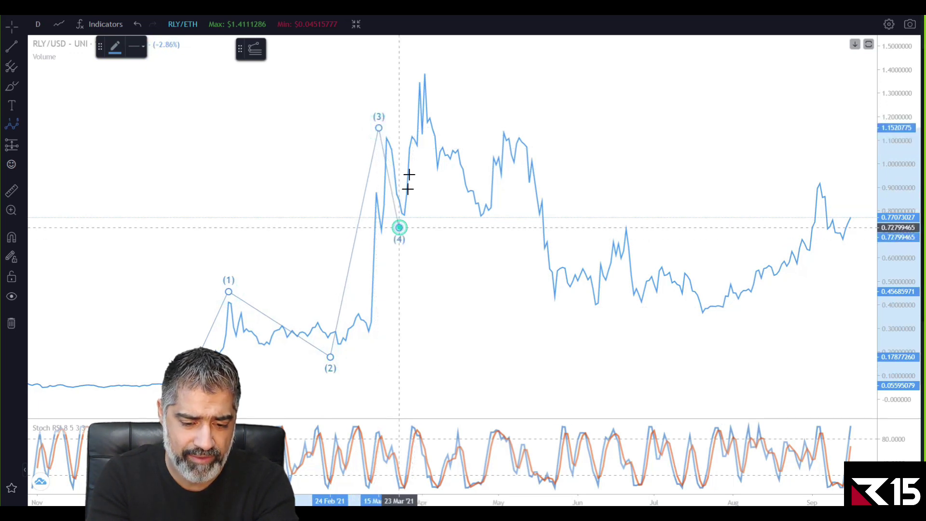
click(427, 63)
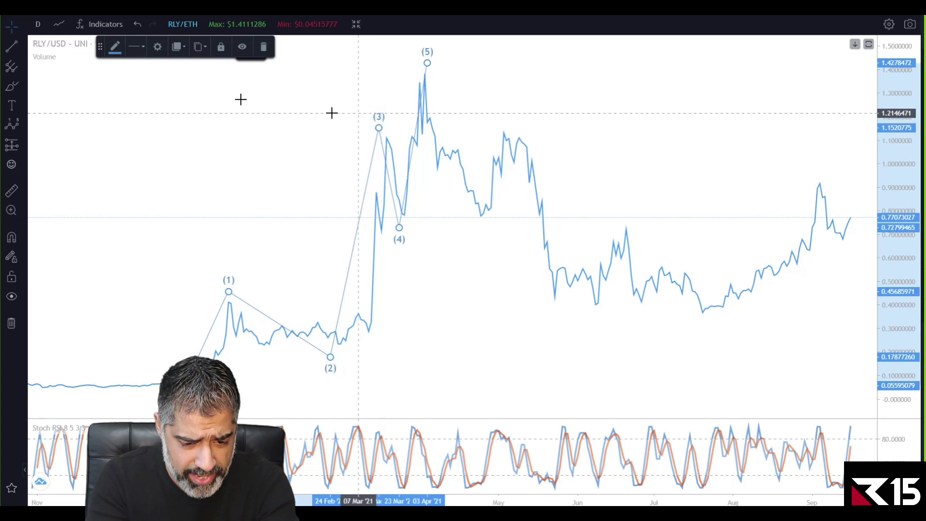
- Set the Elliott Impulse Wave's degree to Primary and apply the settings
click(157, 47)
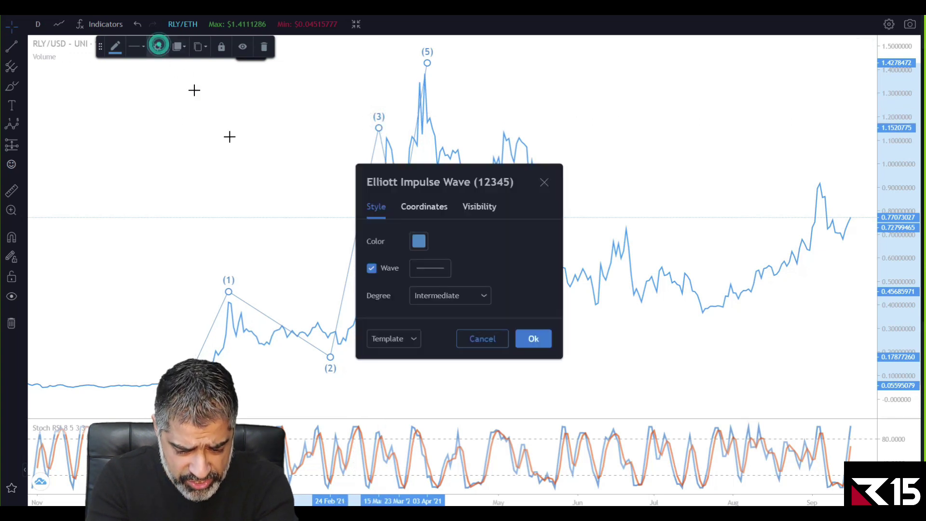
click(458, 295)
click(433, 357)
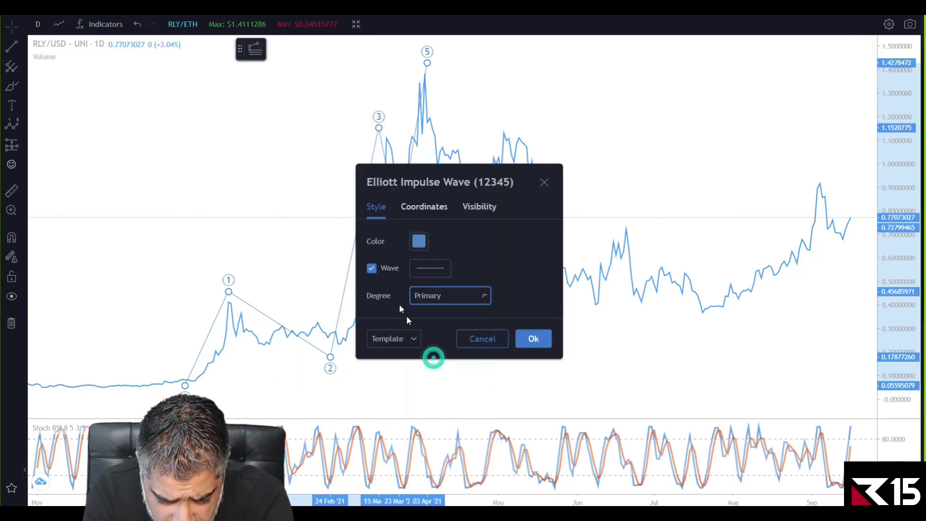
click(533, 338)
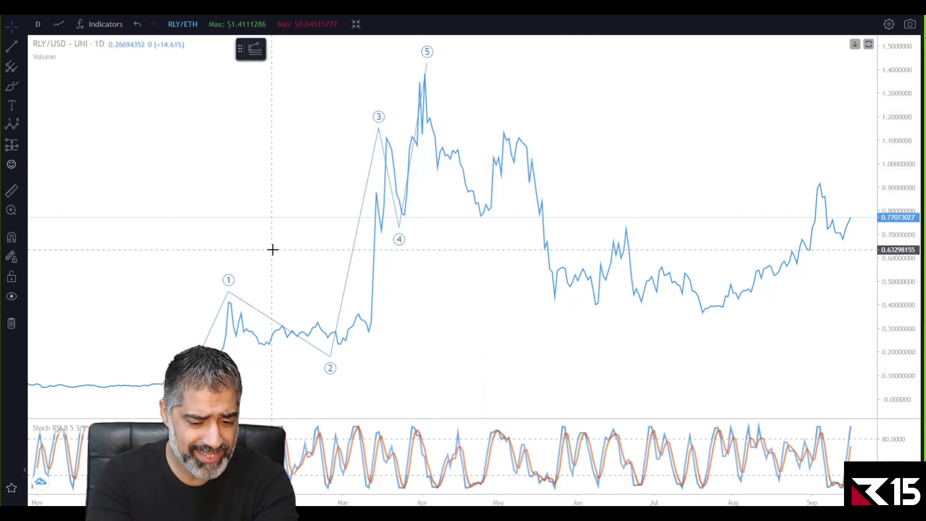
- Draw a Fib Retracement below wave 5, from the pre-rally low level near 0.049 up to the peak level near 1.379
drag(272, 250, 601, 244)
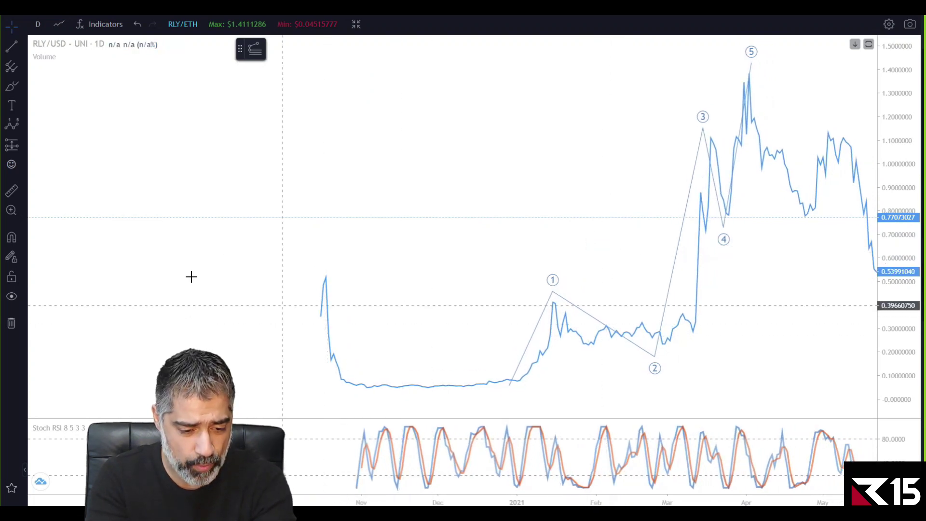
click(22, 70)
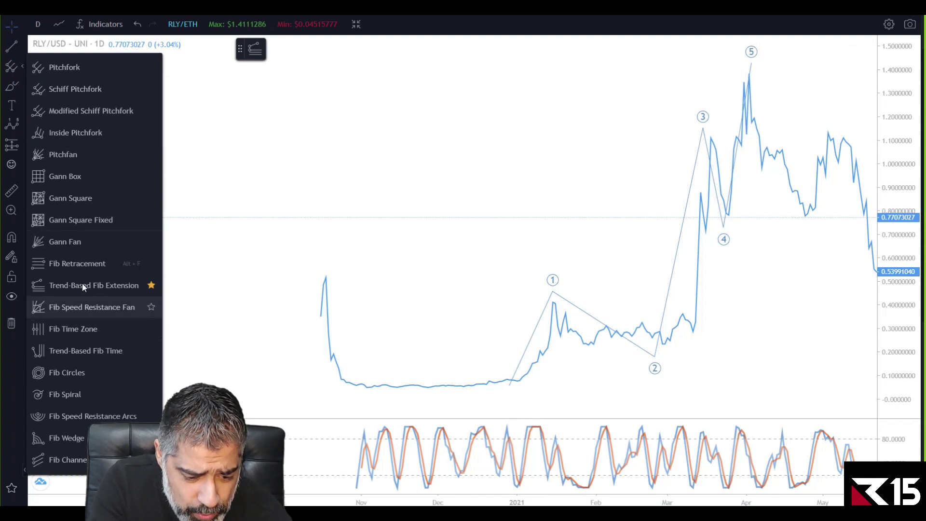
click(87, 263)
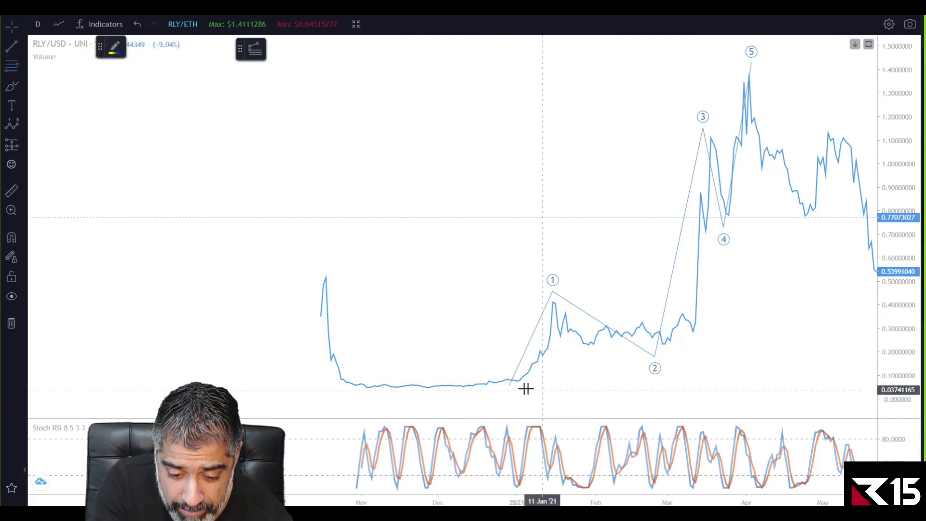
click(748, 387)
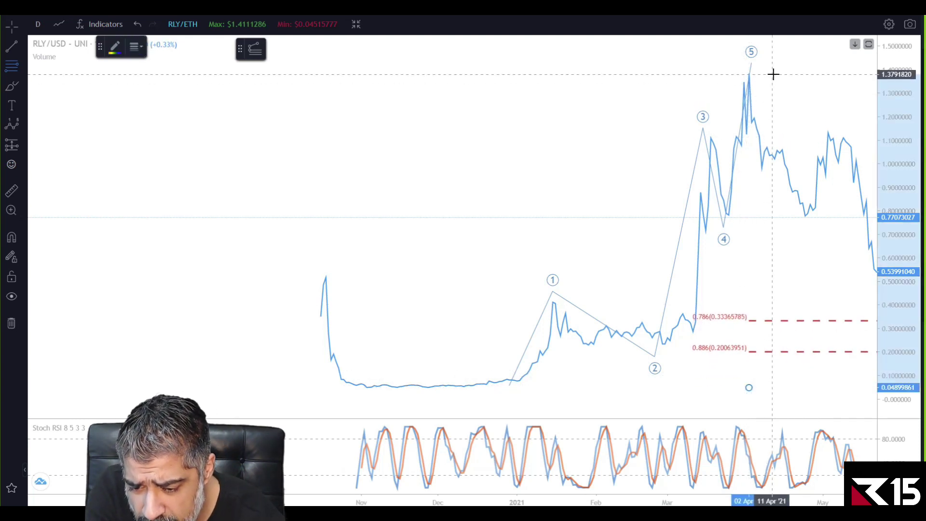
click(772, 74)
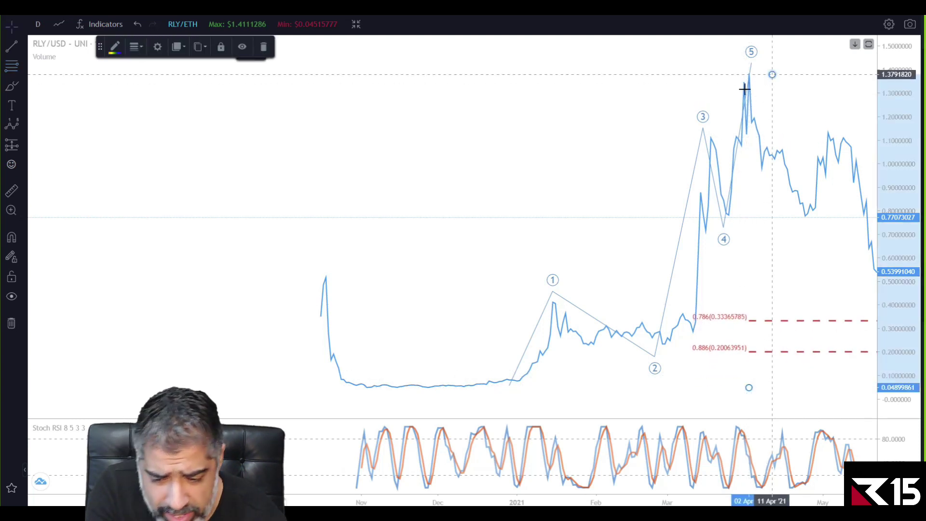
- Enable the 0.5 and 0.618 levels of the Fib Retracement, hide the 0.886 level, and apply the settings
click(159, 47)
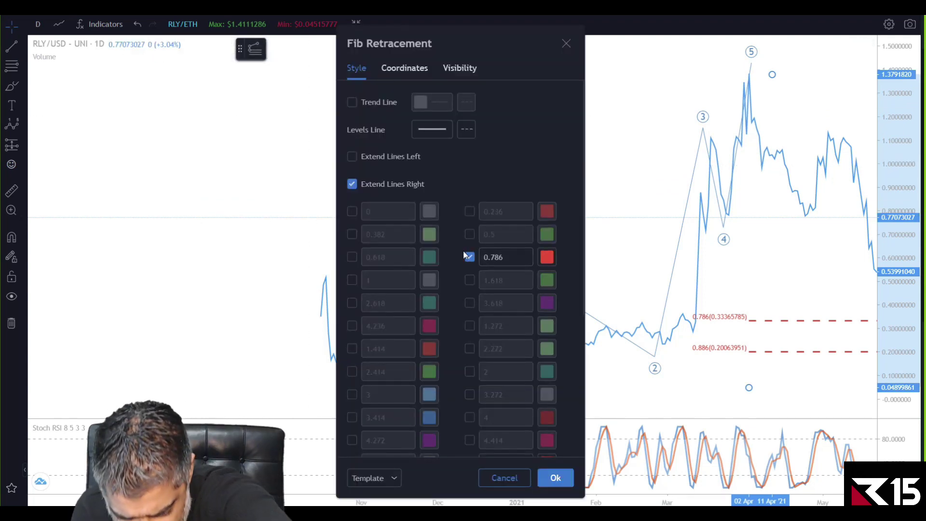
click(469, 235)
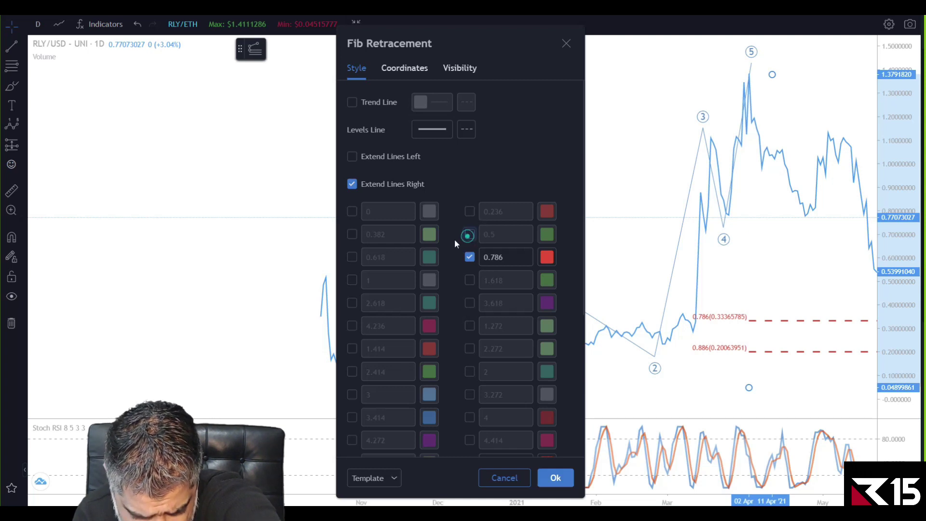
click(354, 254)
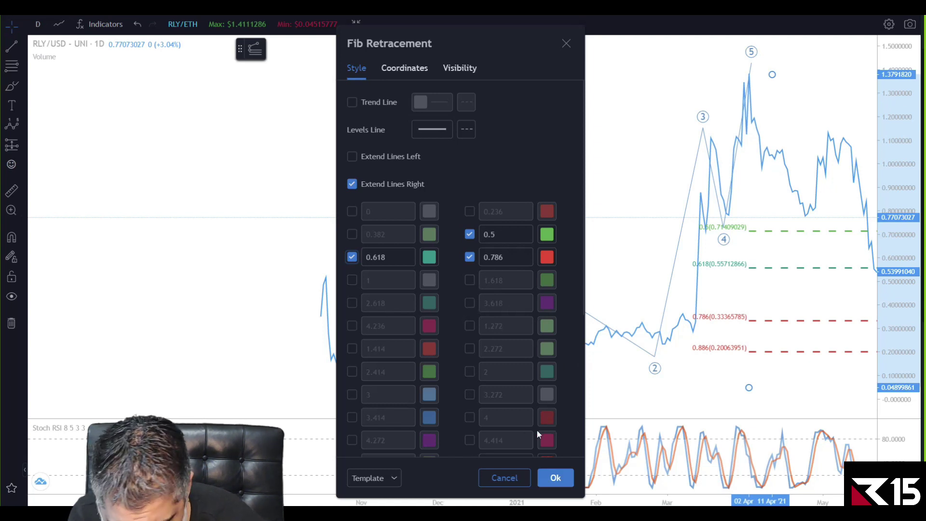
scroll(528, 398, down, 3)
click(469, 342)
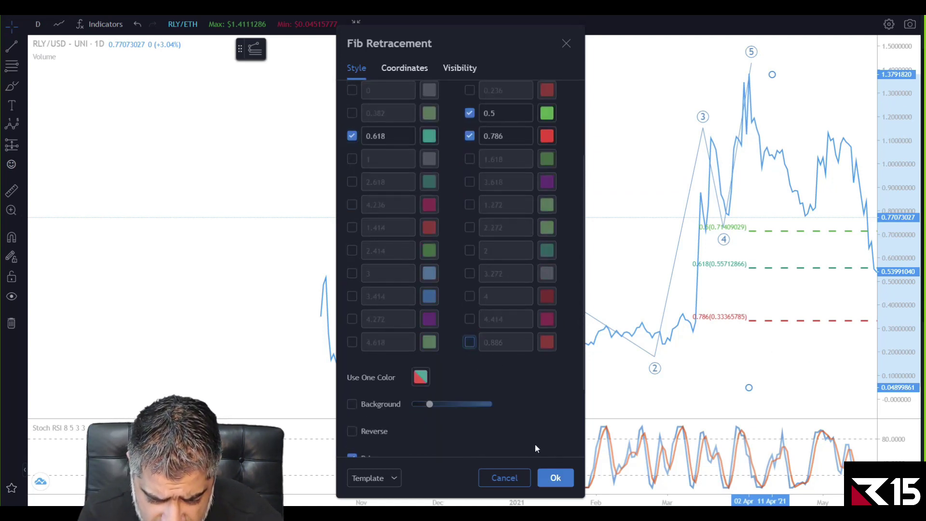
click(555, 476)
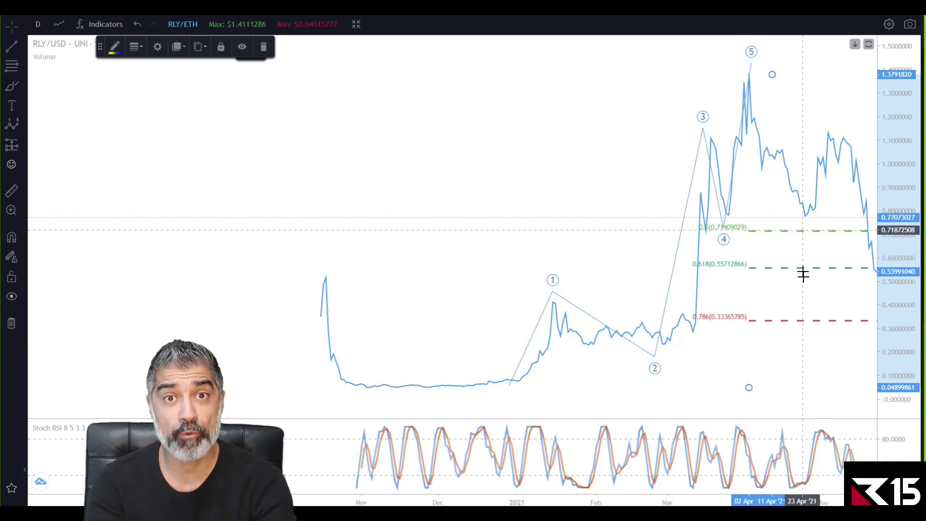
click(95, 96)
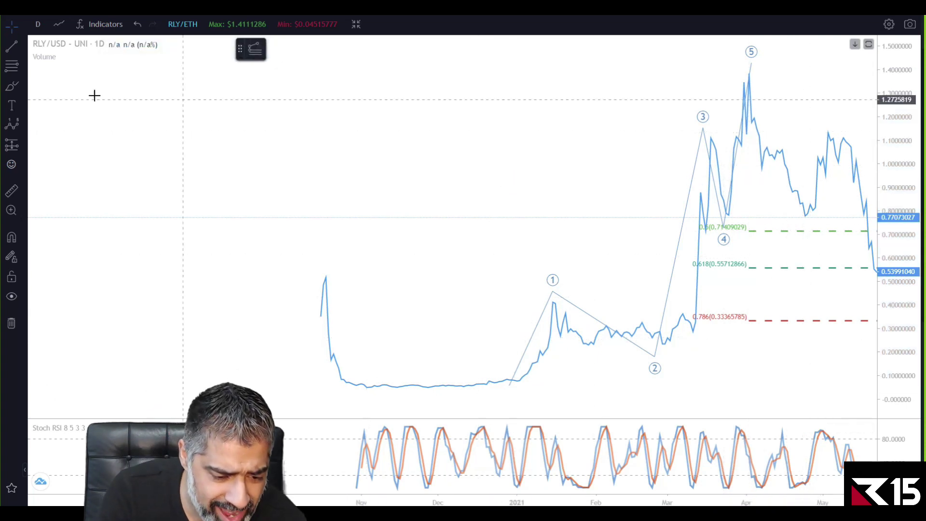
- Place a Trend-Based Fib Time from the impulse wave's start on 2 January 2021 to the wave 5 peak on 2 April 2021
click(24, 72)
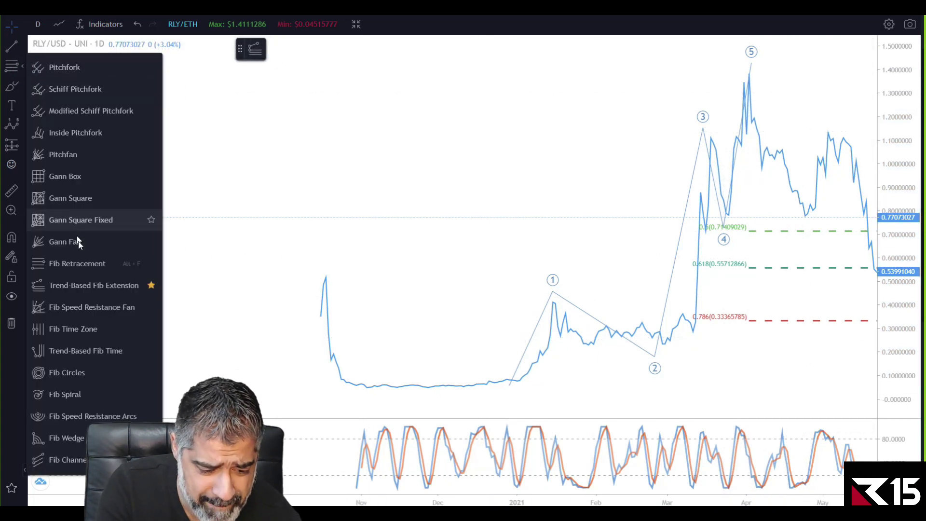
click(78, 351)
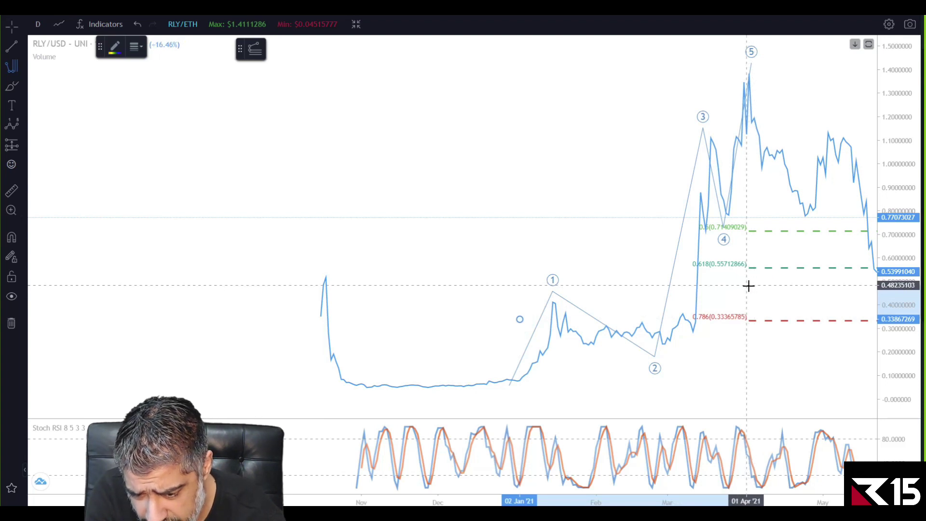
click(749, 286)
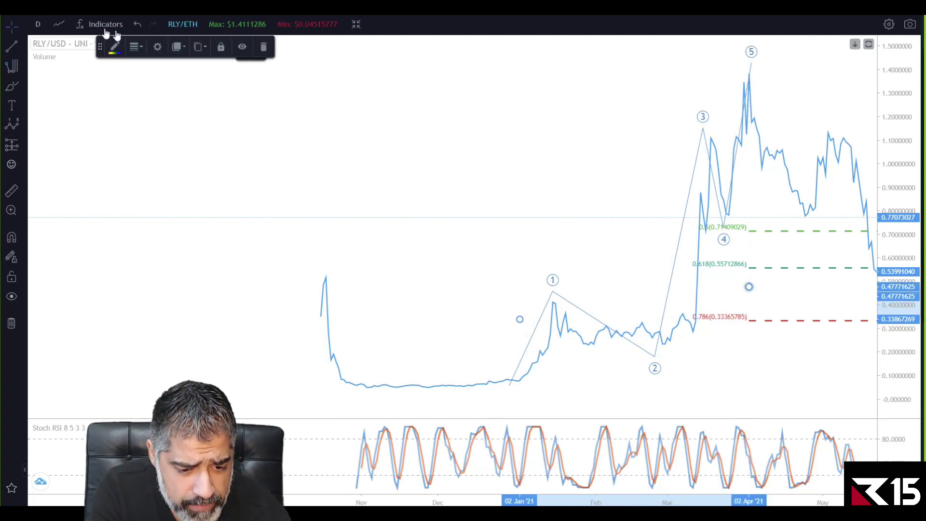
- Show only the 0.5 and 1 levels of the Trend-Based Fib Time, hiding 0.618, and apply the settings
click(156, 48)
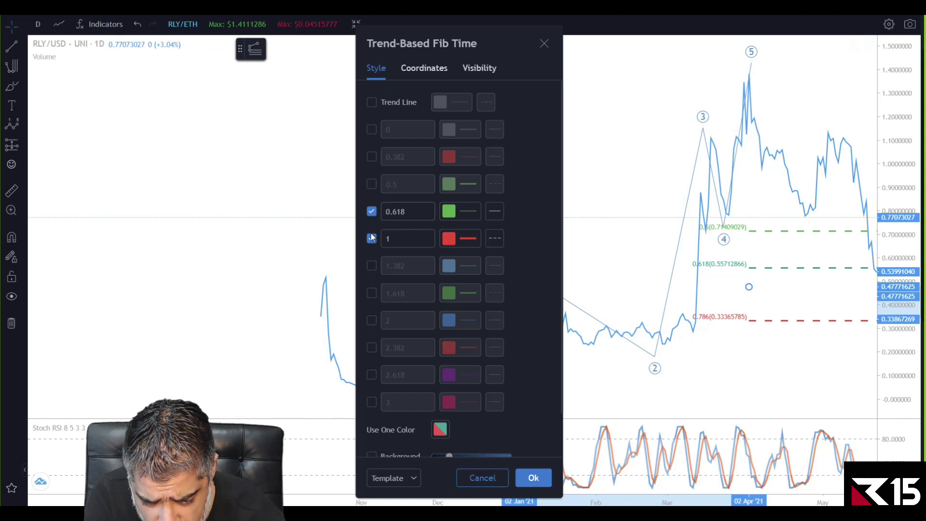
click(372, 238)
click(372, 184)
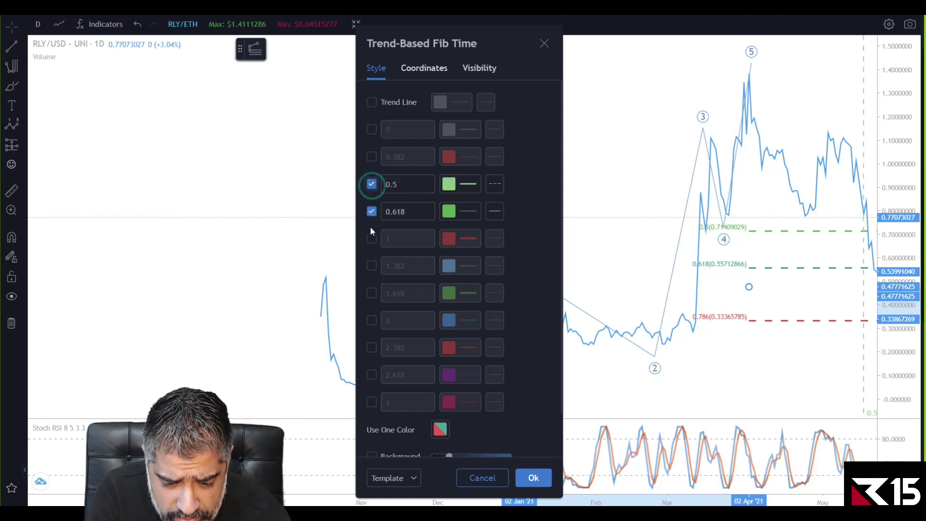
click(372, 238)
click(371, 211)
click(533, 478)
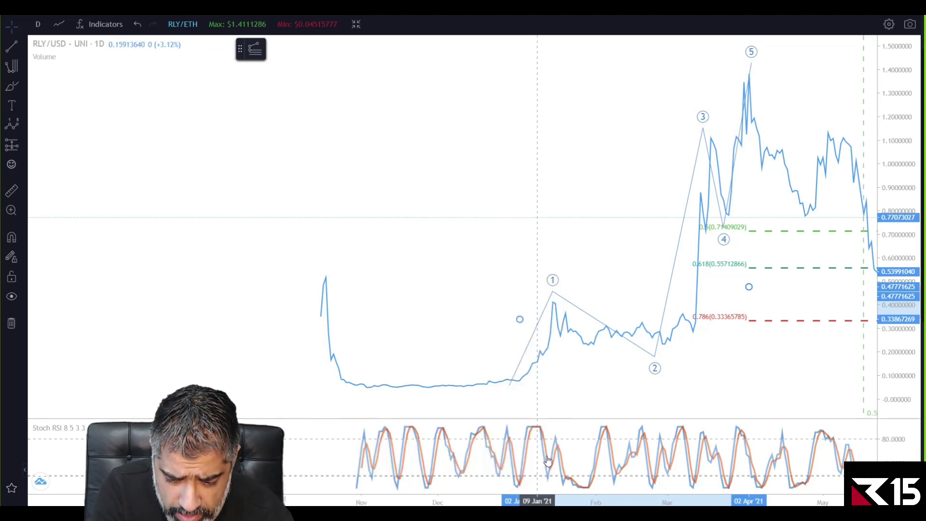
- Recolor the Trend-Based Fib Time's 0.5 line blue, make it one step thicker, and apply the settings
drag(734, 368, 589, 368)
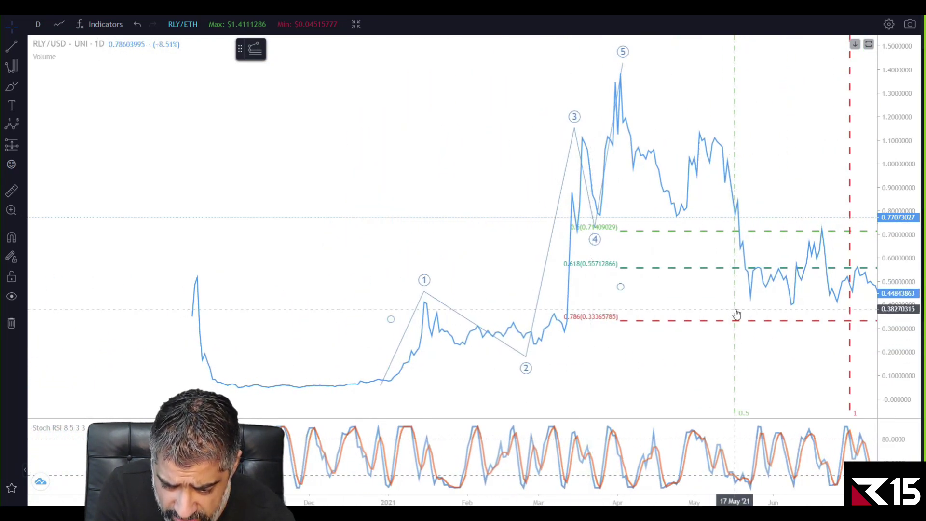
double_click(735, 314)
click(453, 183)
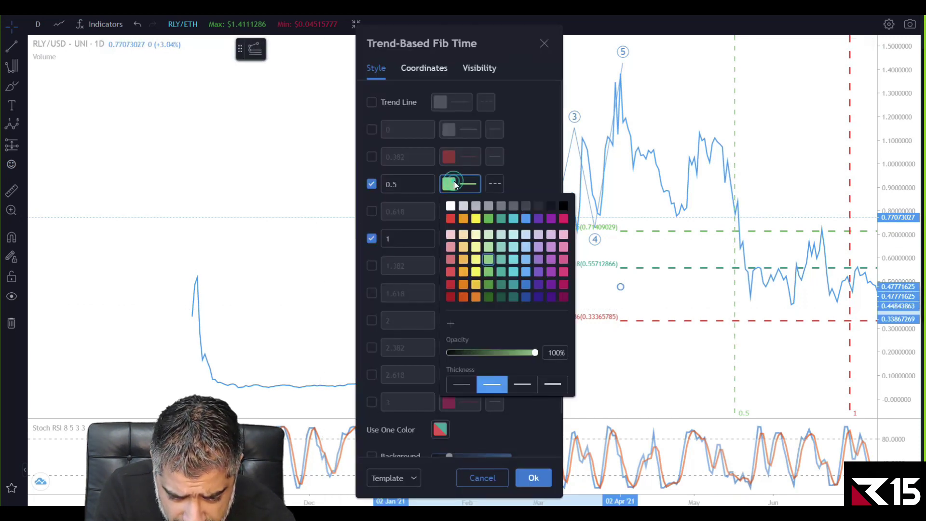
click(525, 219)
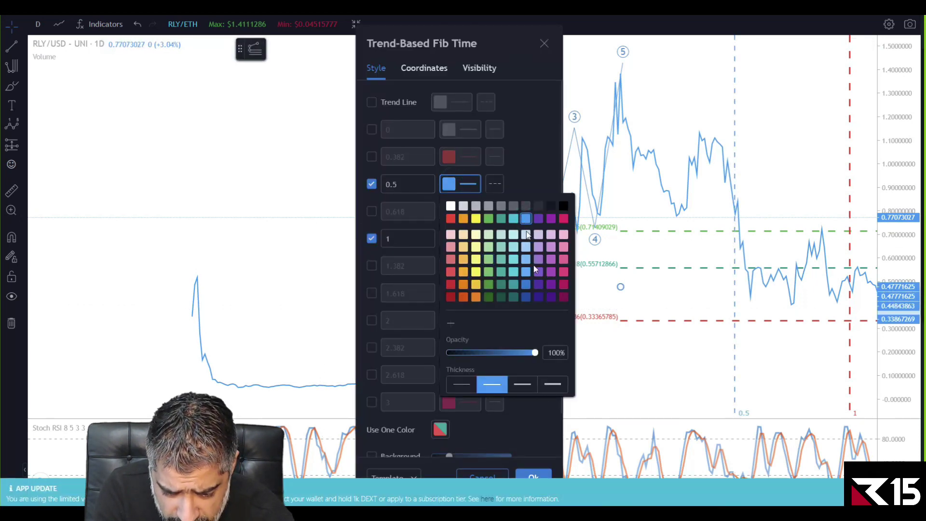
click(525, 384)
click(526, 140)
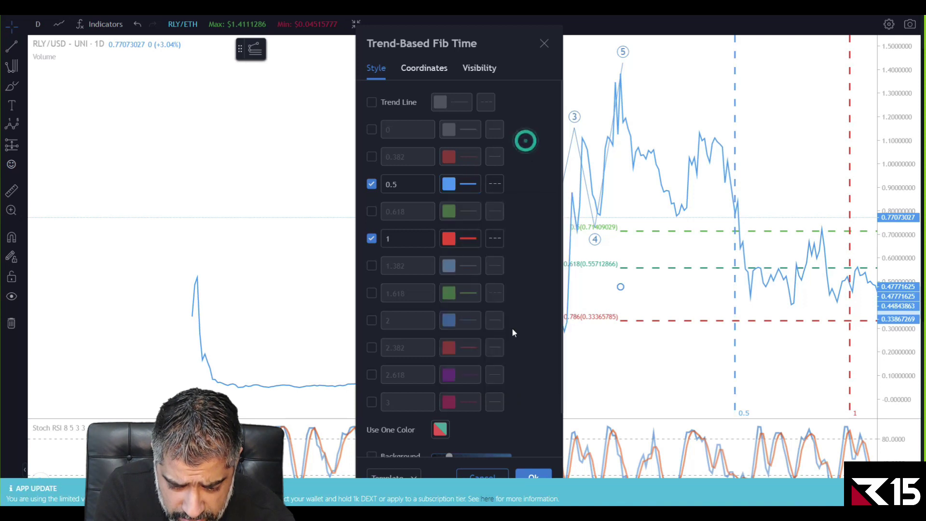
click(535, 477)
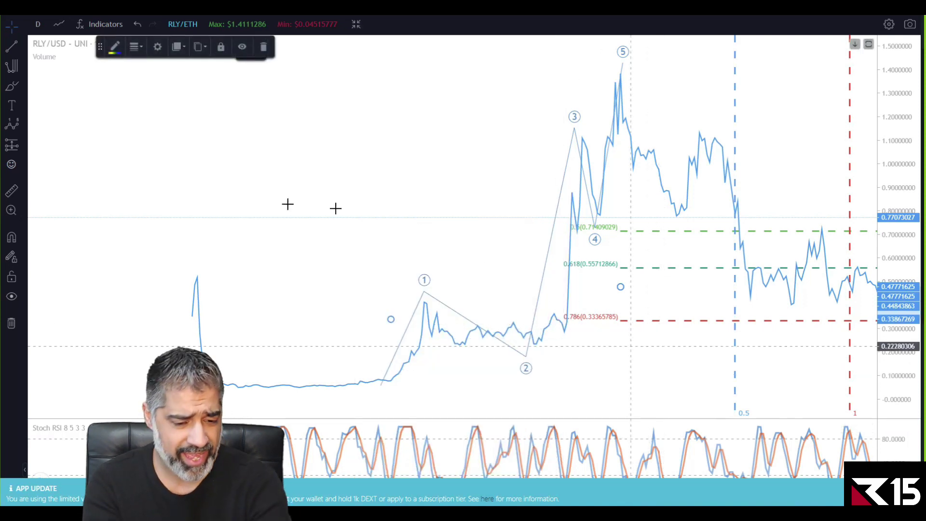
- Draw a rectangle between the 0.5 and 1 time lines, spanning the 0.5 to 0.786 retracement levels
click(23, 109)
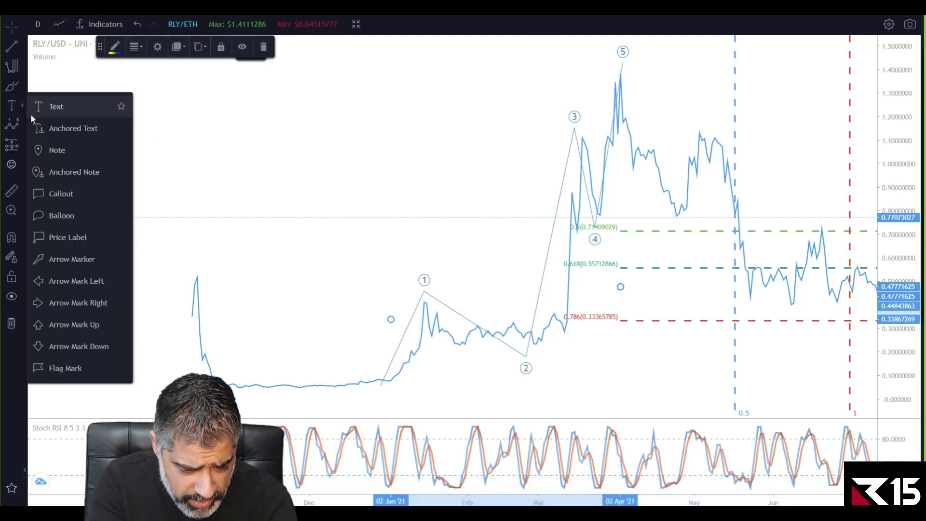
click(23, 87)
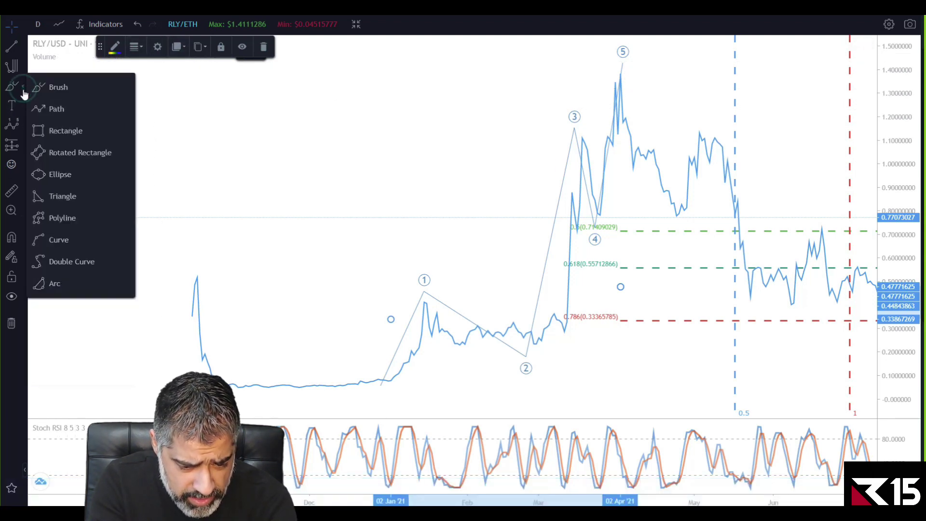
click(54, 127)
drag(738, 227, 852, 323)
drag(691, 390, 536, 392)
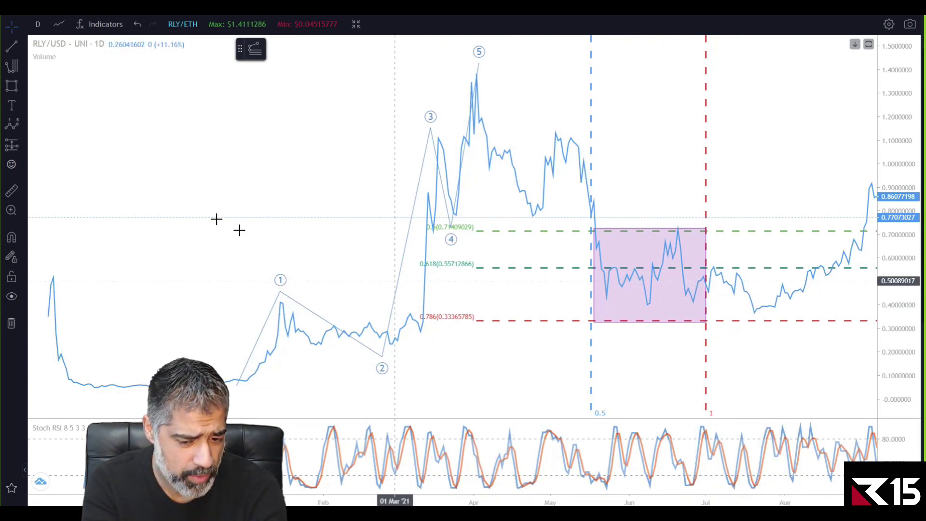
- Draw an Elliott Correction Wave (ABC) from the wave 5 peak, with A at 24 April, B at 6 May and C at 21 July 2021
click(23, 126)
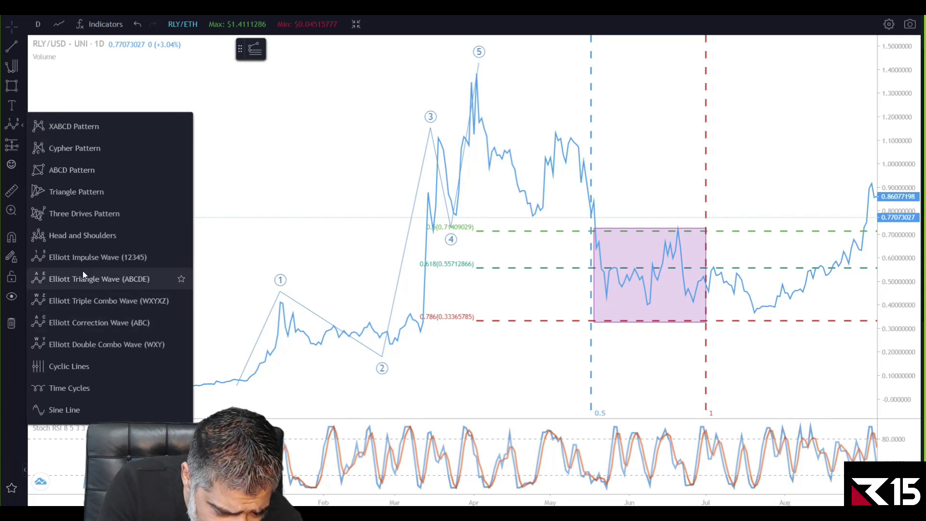
click(86, 320)
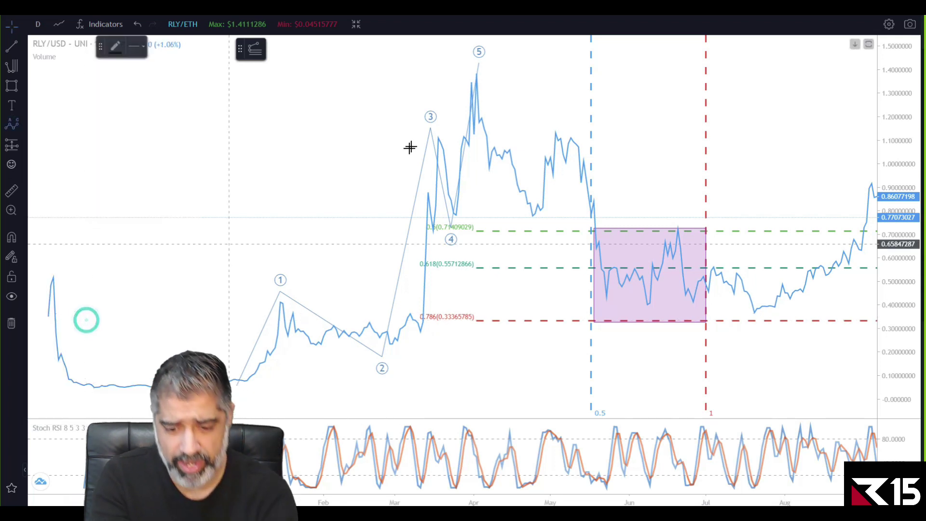
click(476, 68)
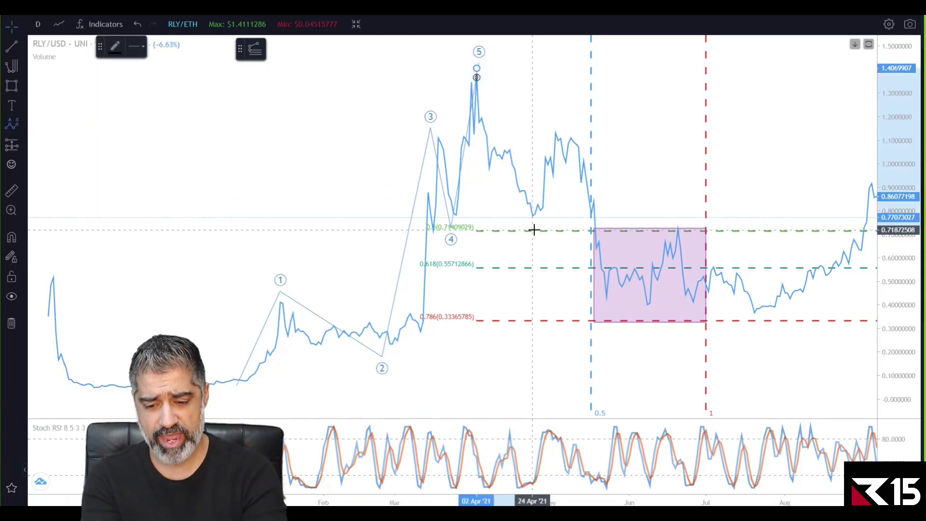
click(531, 230)
click(563, 113)
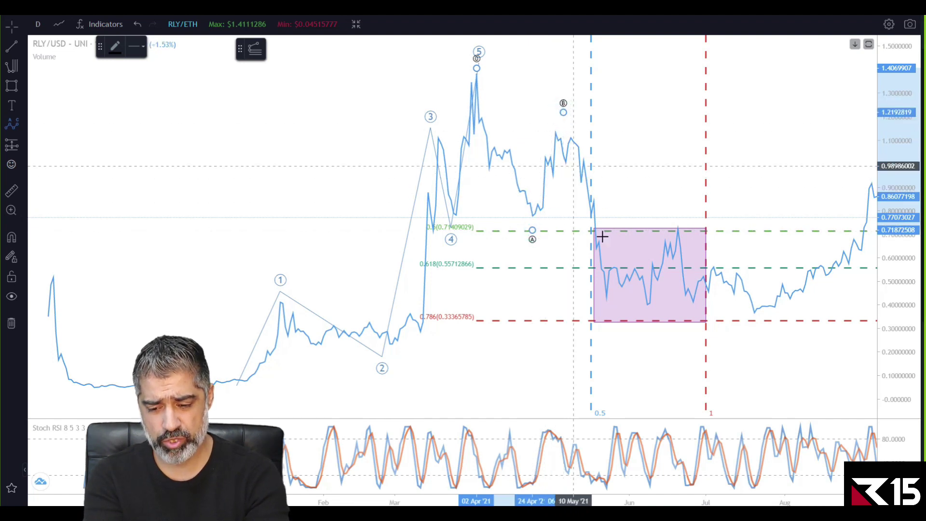
click(756, 334)
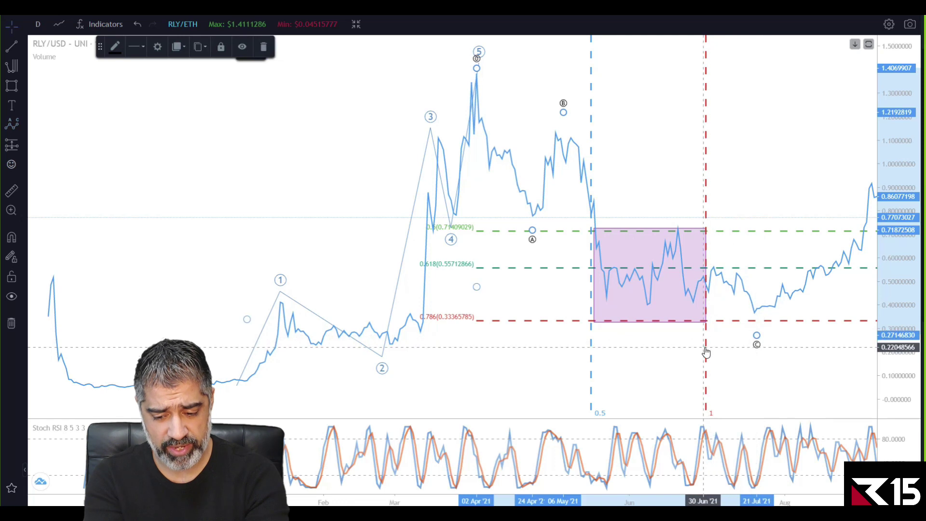
- Preview the 1.618 level of the Trend-Based Fib Time, hide it again and apply the settings
double_click(705, 347)
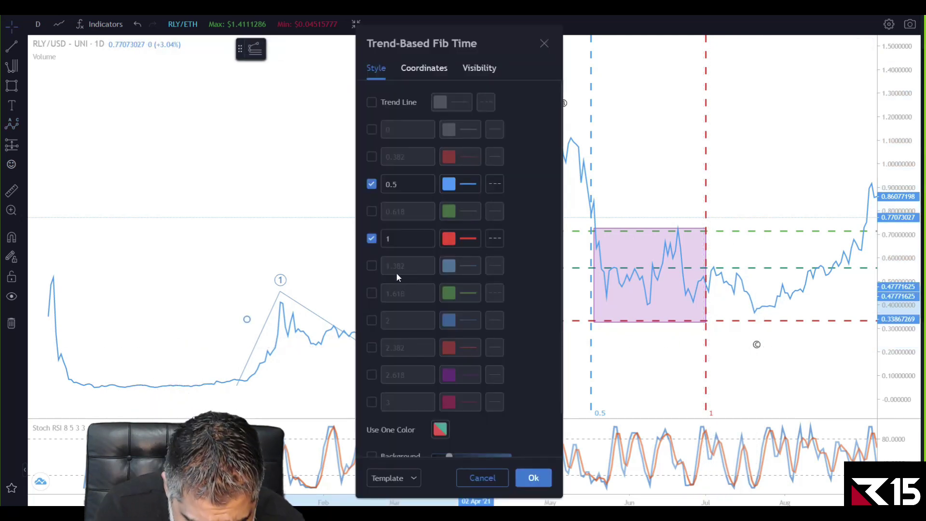
click(375, 292)
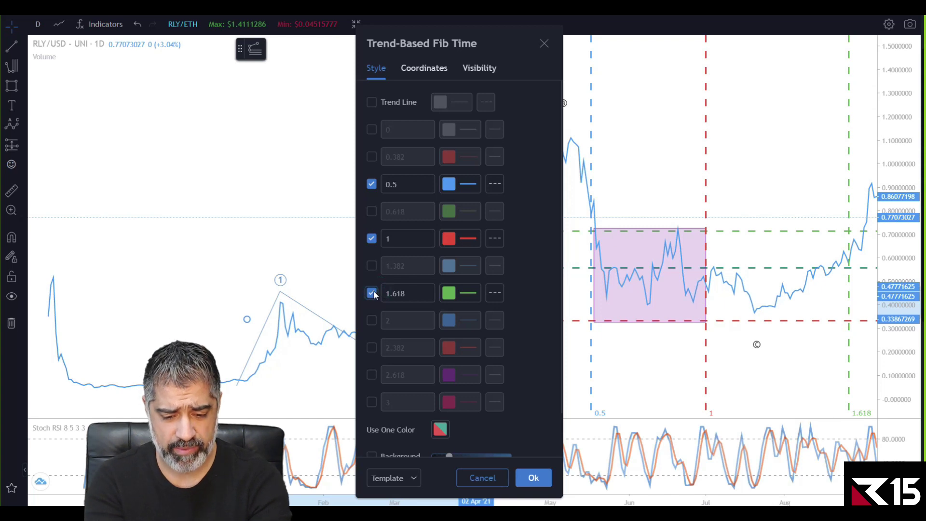
click(373, 292)
click(533, 478)
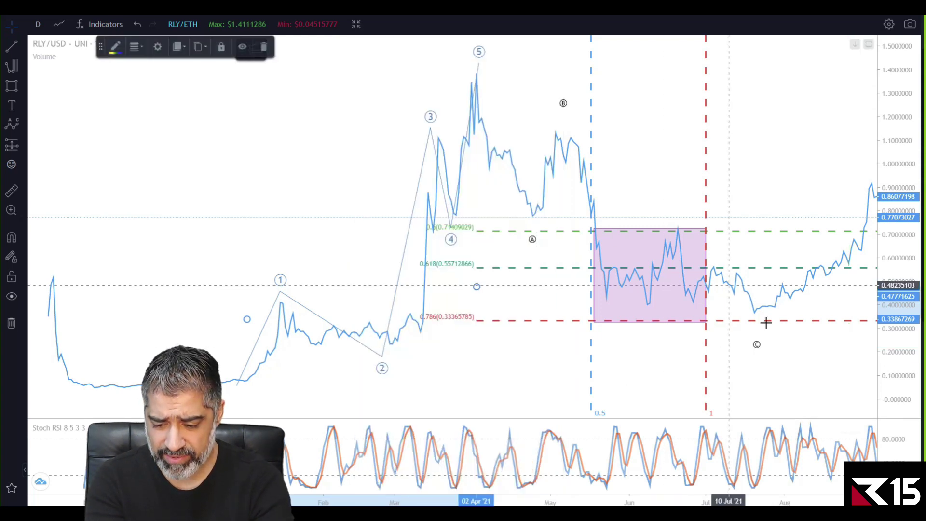
- Shift the correction's wave C point to 22 July 2021 and maximize the price pane so the Stoch RSI is hidden
click(758, 346)
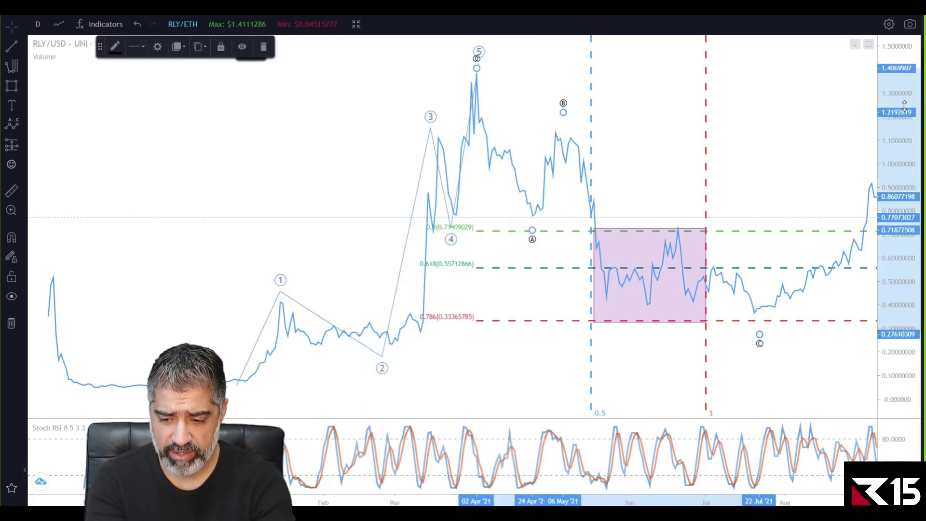
click(805, 162)
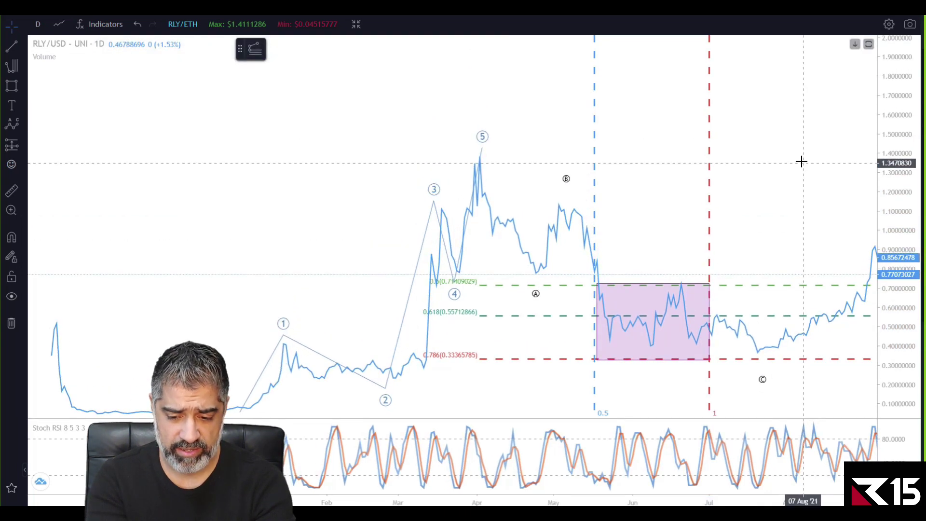
double_click(568, 159)
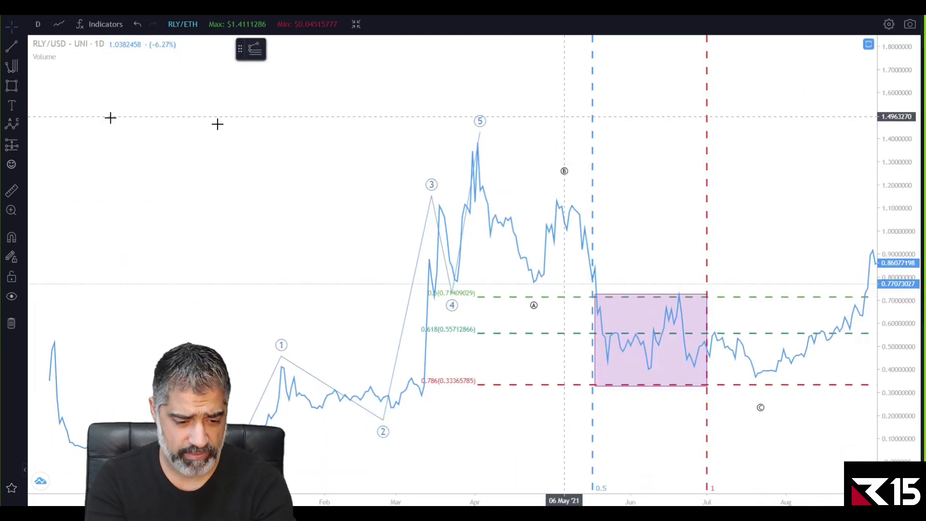
- Add the text label "1" above the wave 5 peak
click(20, 87)
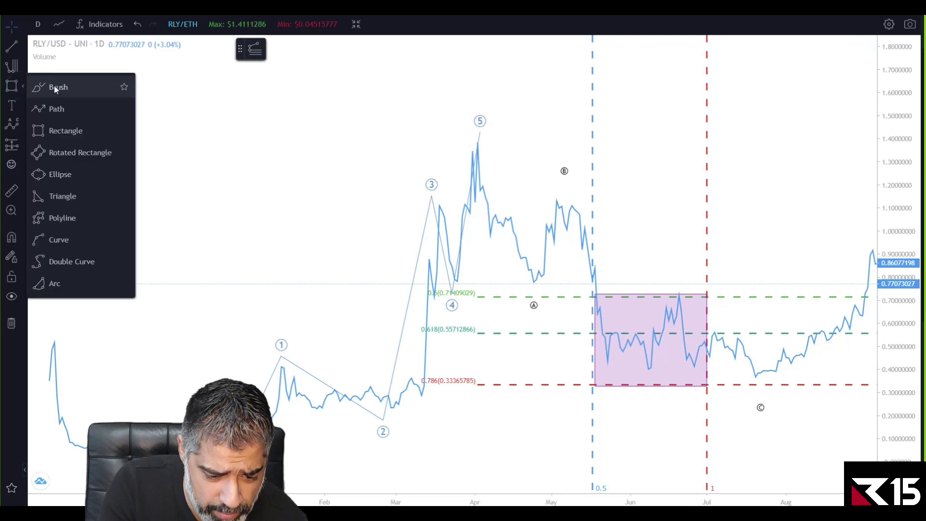
click(22, 105)
click(39, 105)
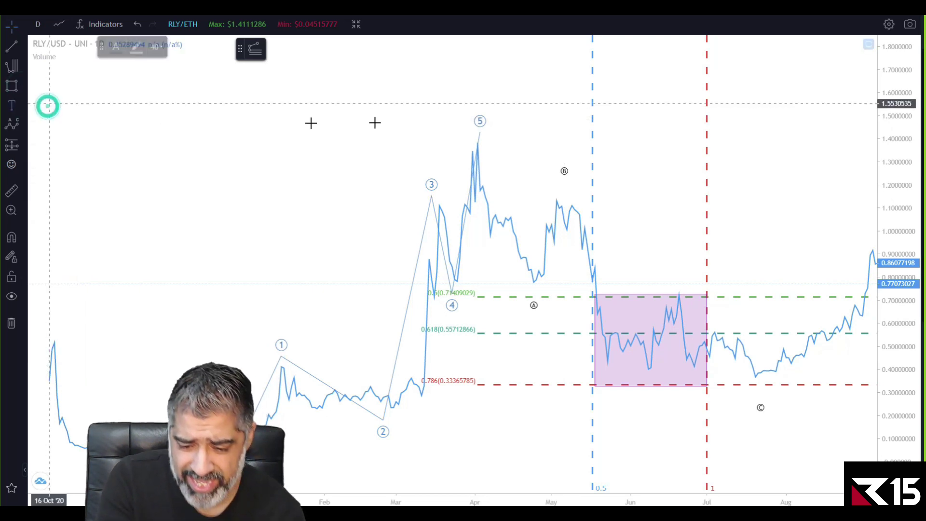
click(478, 88)
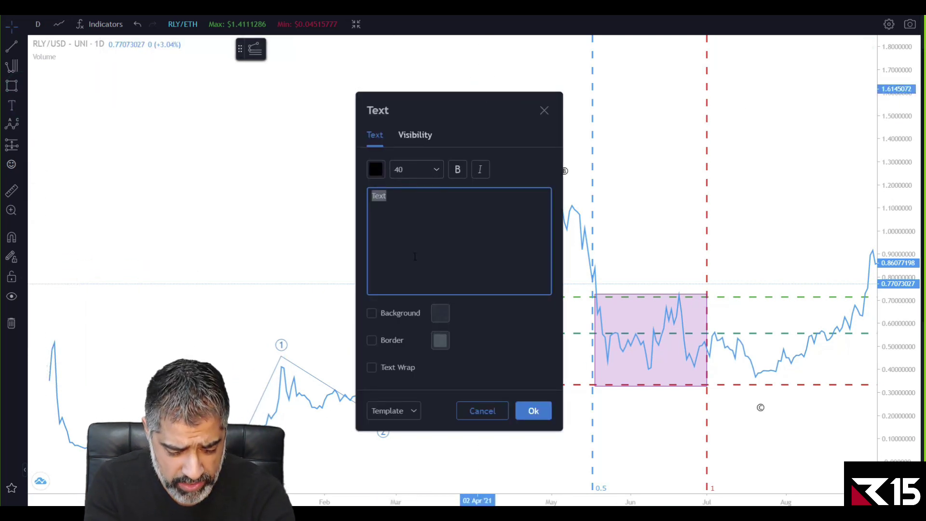
click(533, 411)
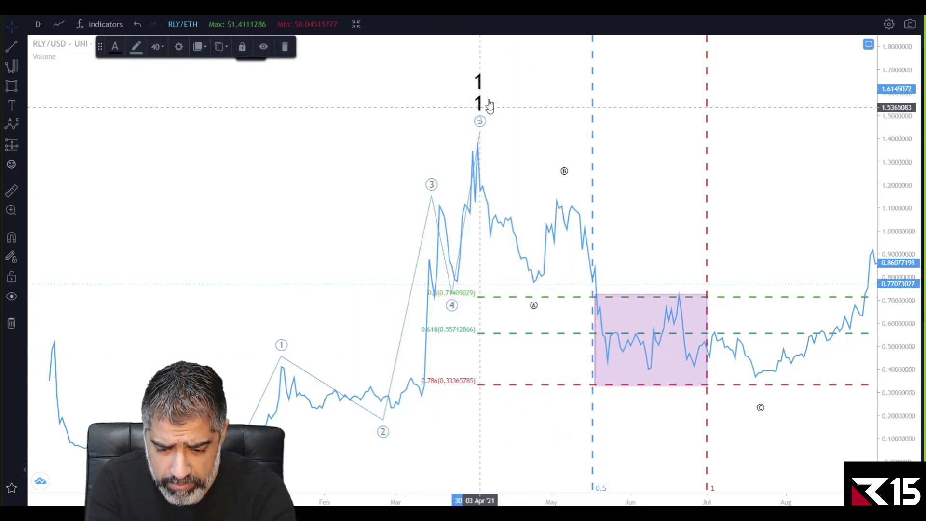
- Place a copy of the "1" label just below wave C and change its text to "2?"
mouse_move(490, 105)
mouse_down()
mouse_move(645, 271)
mouse_move(744, 444)
mouse_move(760, 434)
mouse_up()
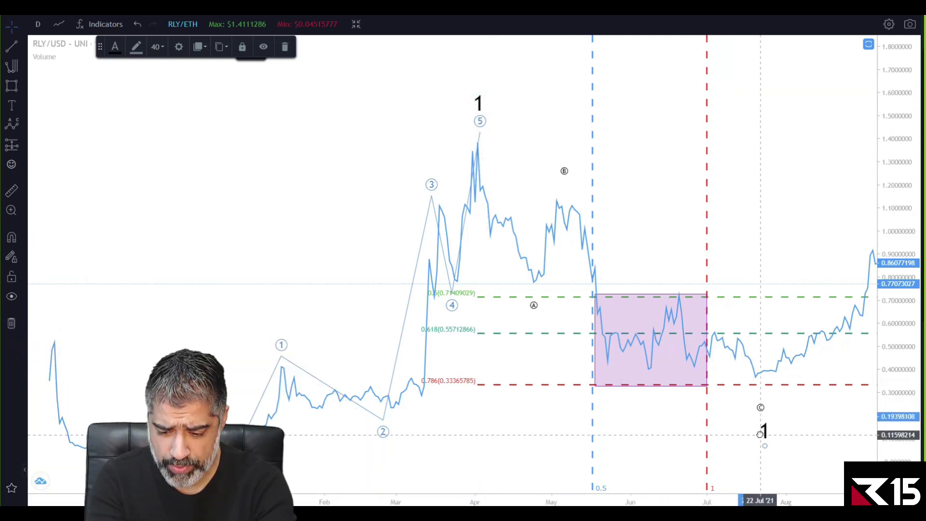
double_click(760, 432)
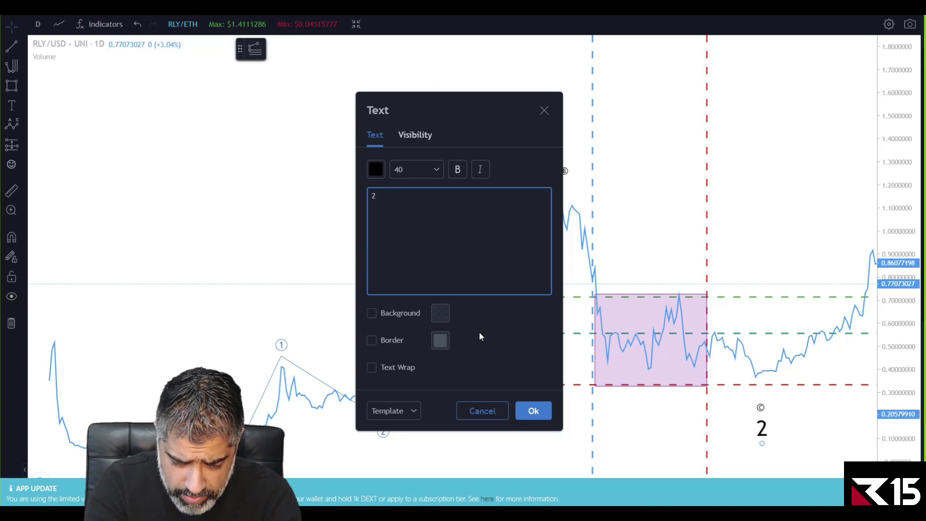
text(2?)
click(533, 411)
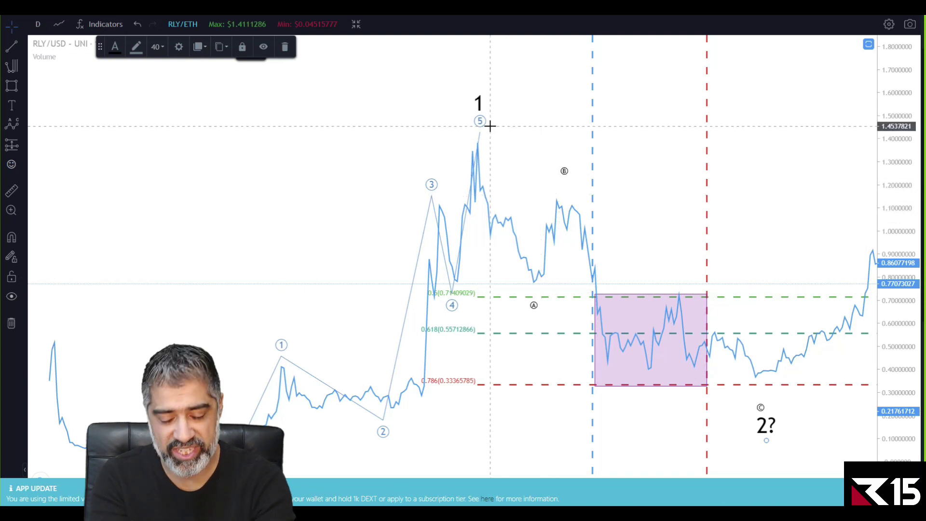
- Draw an arrow marker from the wave C low to the early-September peak and move it above the September price action
click(758, 224)
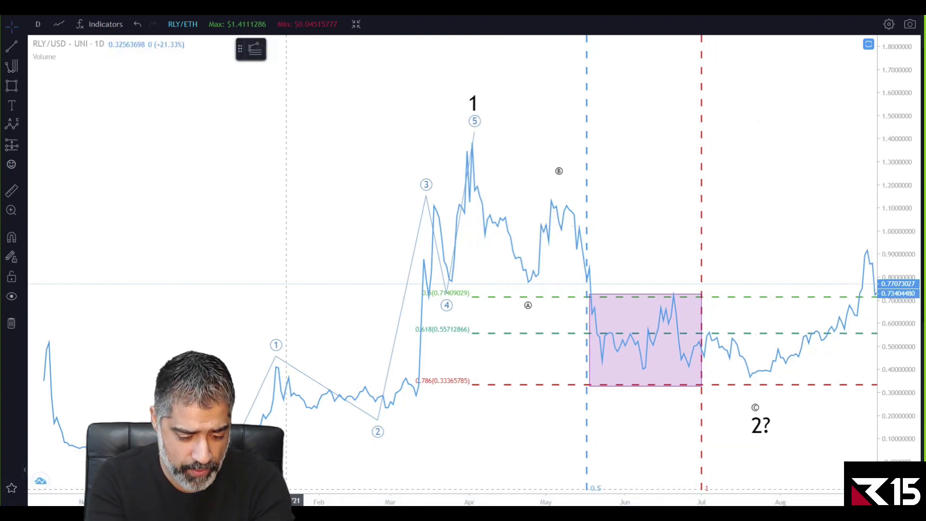
drag(371, 496, 347, 467)
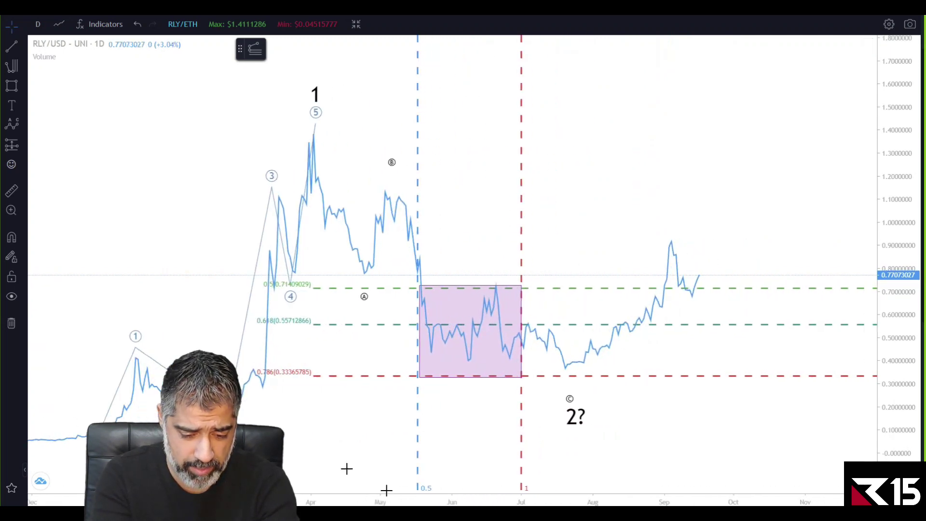
drag(406, 442, 478, 440)
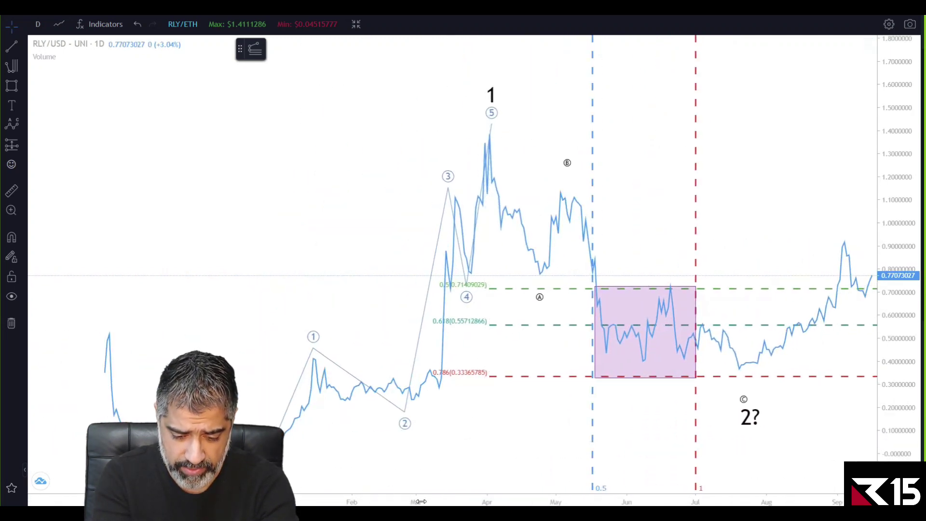
scroll(570, 453, down, 2)
drag(570, 453, 431, 455)
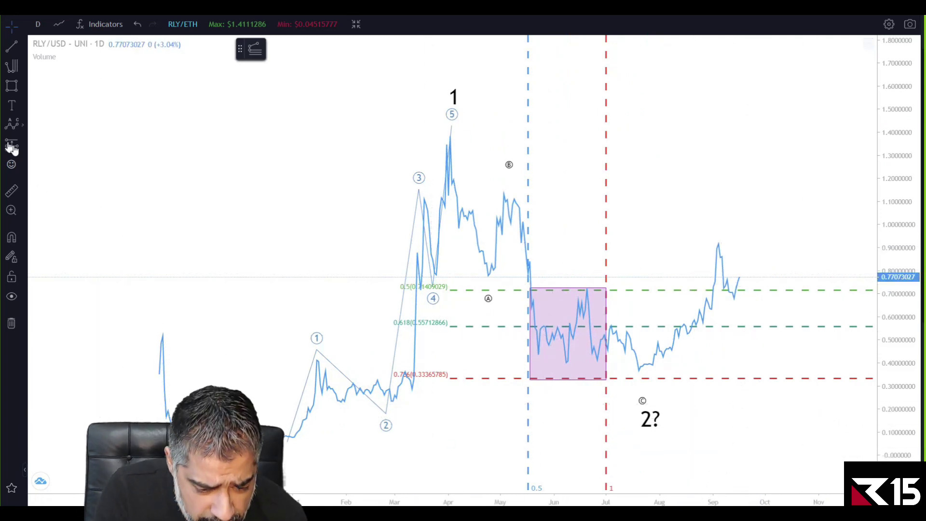
click(24, 130)
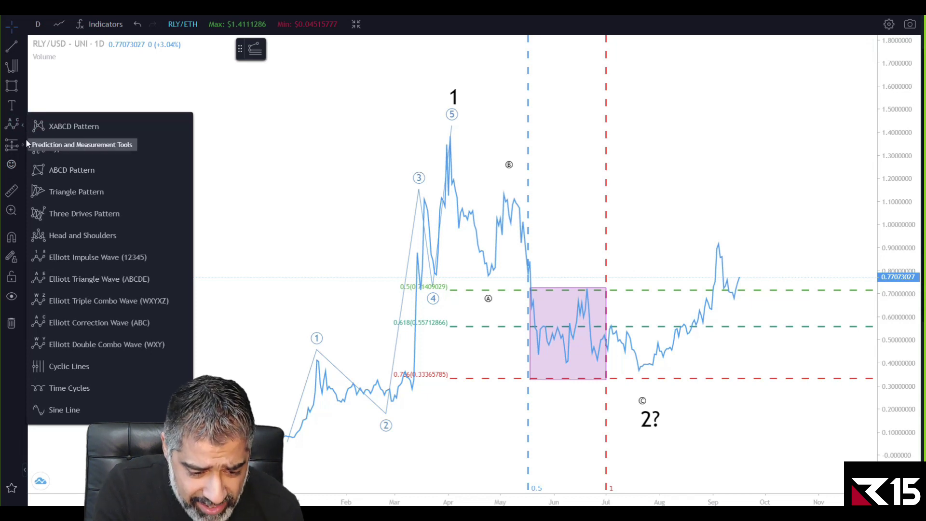
click(24, 147)
click(21, 109)
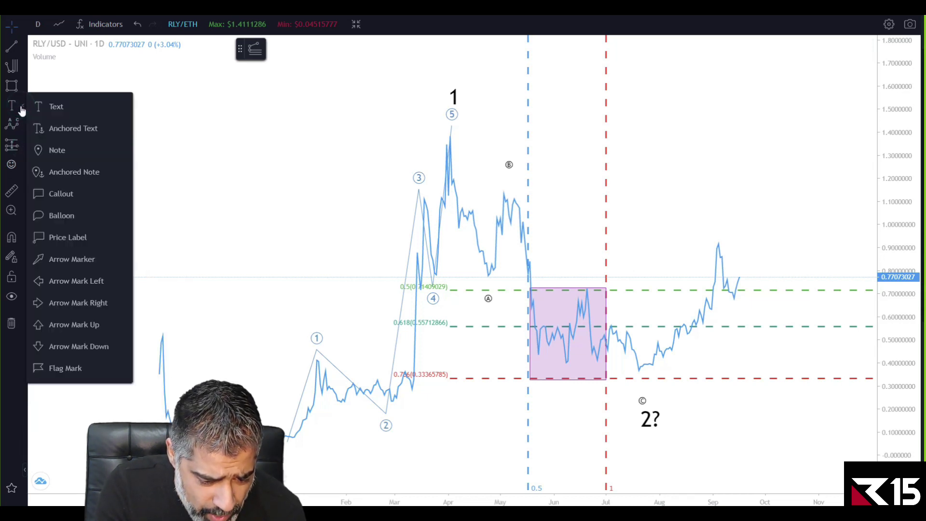
click(68, 261)
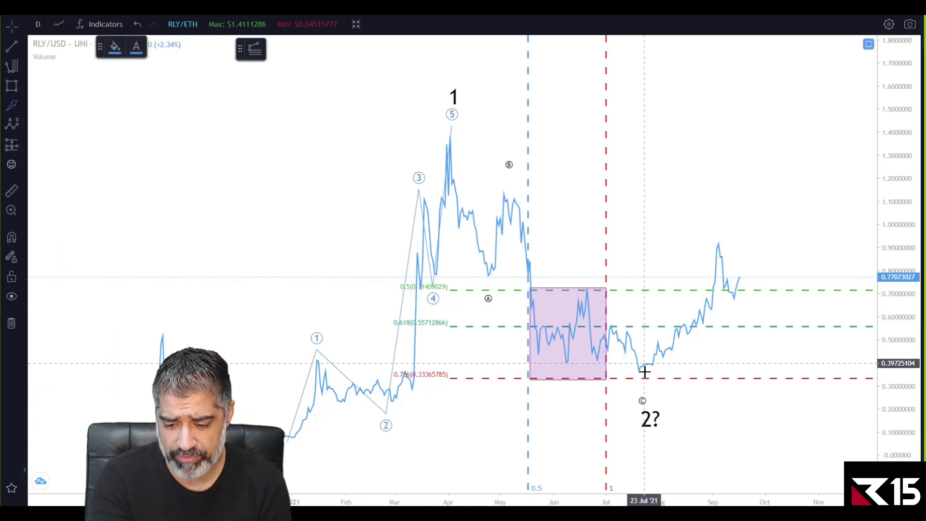
drag(641, 370, 720, 243)
mouse_move(702, 291)
mouse_down()
mouse_move(619, 293)
mouse_move(548, 213)
mouse_move(545, 191)
mouse_up()
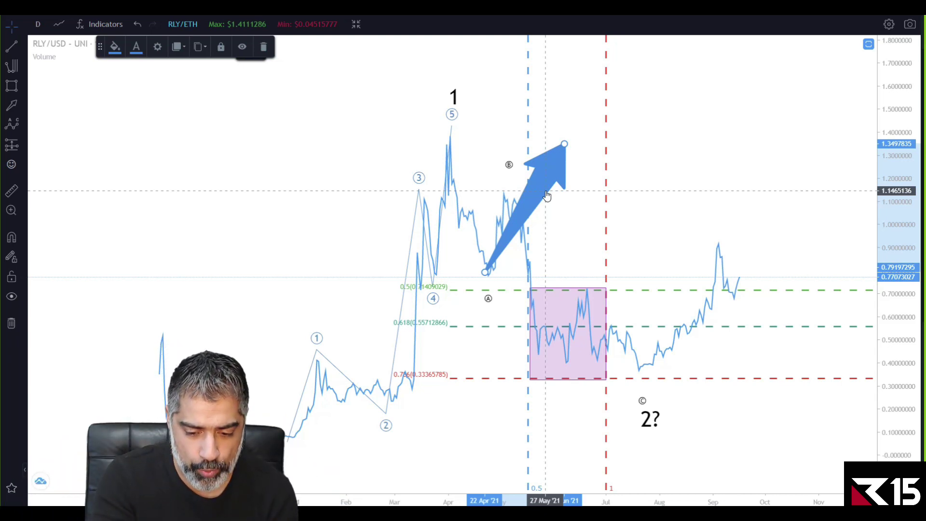
drag(546, 195, 746, 167)
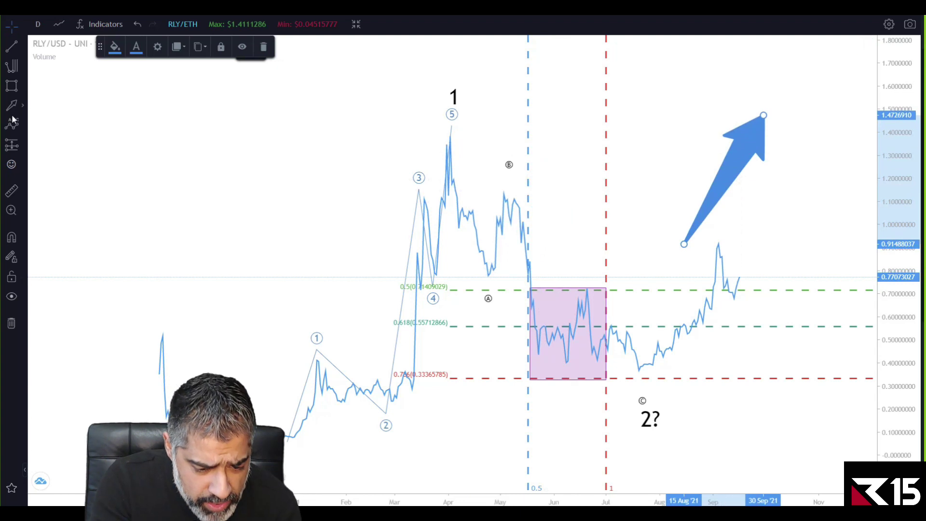
- Draw a second arrow marker from the wave 5 peak down to the wave C low and move the rising arrow to start there
click(15, 109)
click(447, 128)
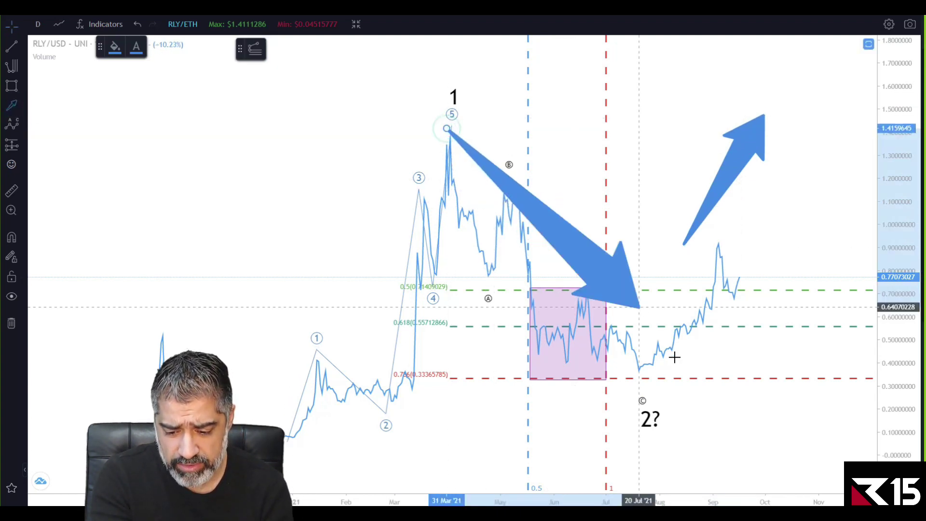
click(635, 365)
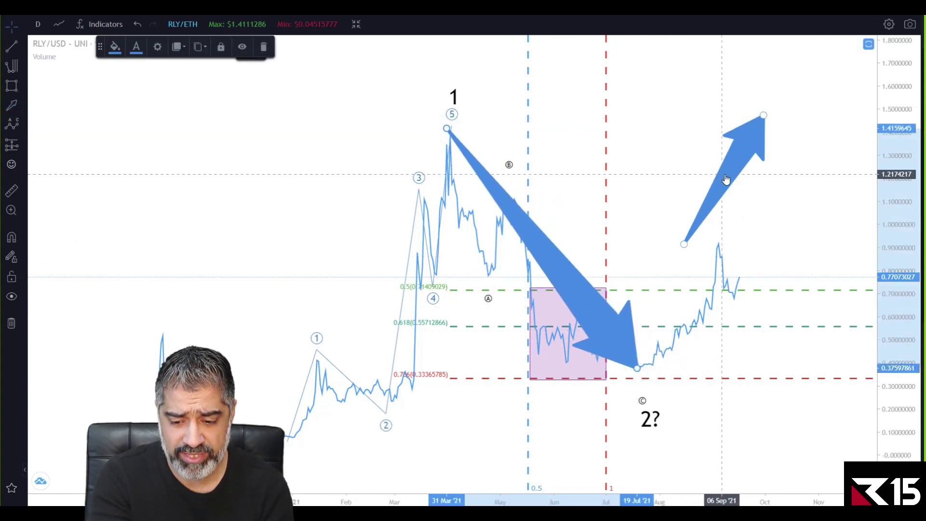
drag(724, 173, 676, 306)
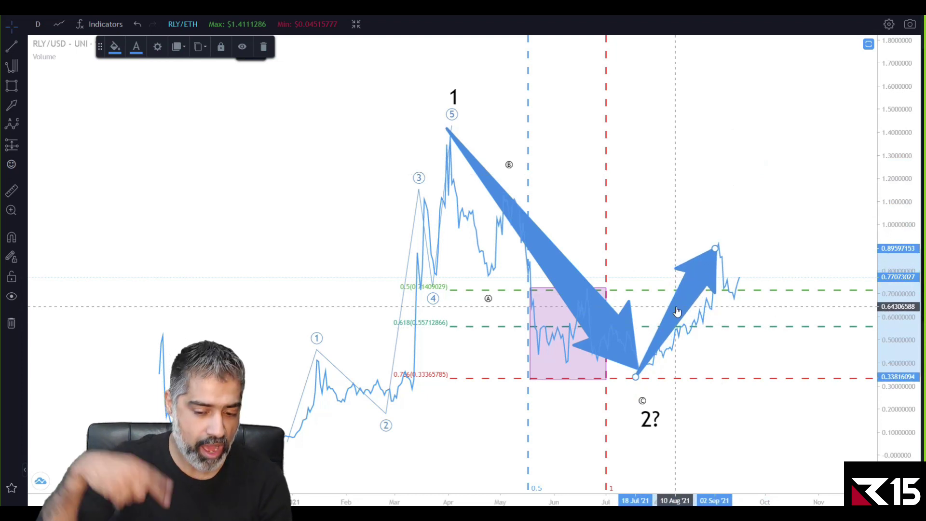
- Delete both the falling and the rising arrow markers from the chart
click(632, 332)
key(Delete)
click(695, 289)
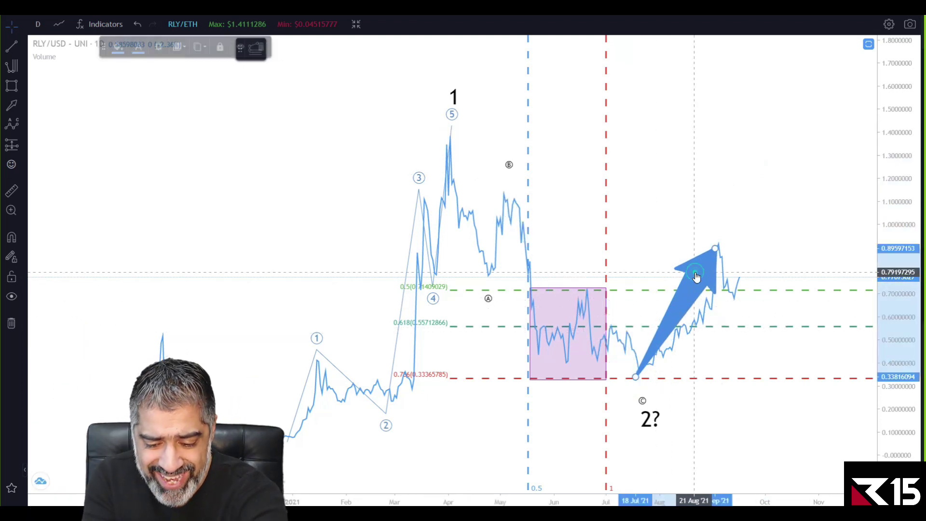
key(Delete)
- Draw a horizontal ray from the early-July high on 5 July 2021 at about 0.5556
click(22, 48)
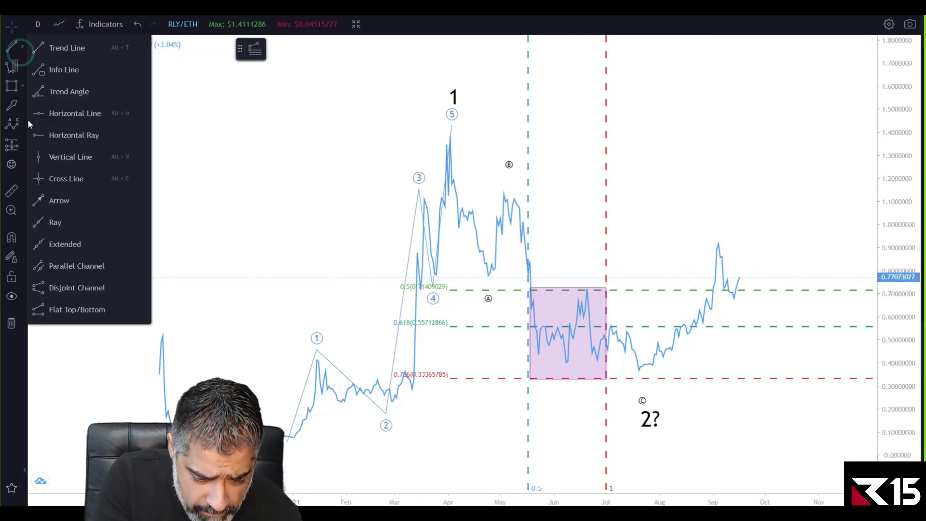
click(69, 133)
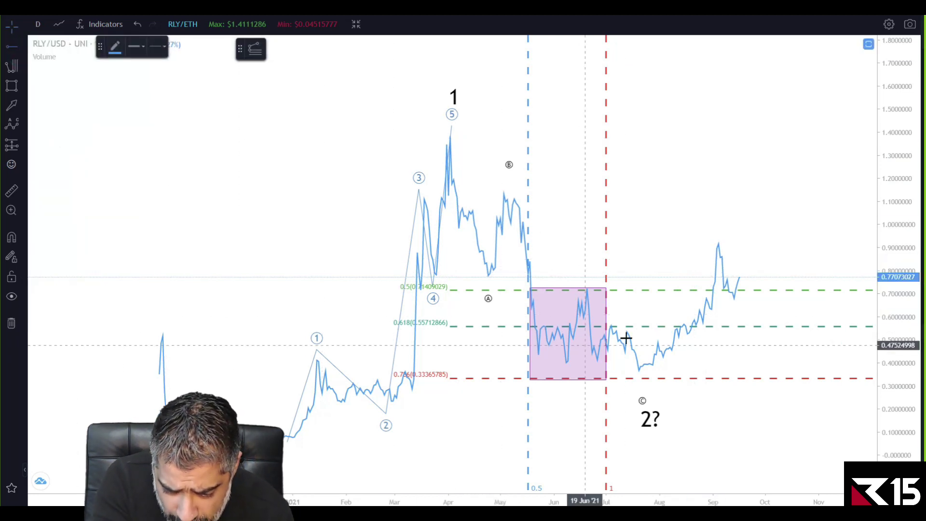
click(613, 327)
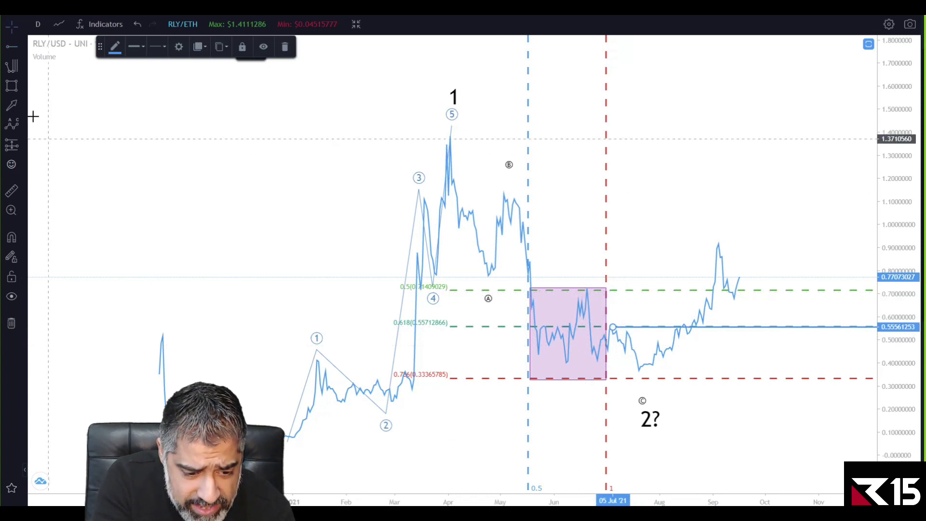
- Draw a horizontal ray from the late-June high on 21 June 2021 at about 0.7187
click(11, 51)
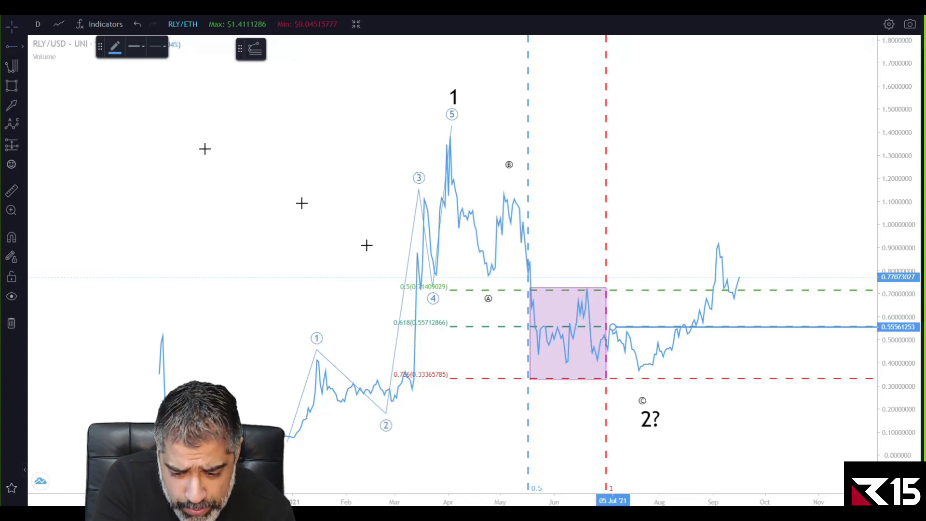
click(589, 289)
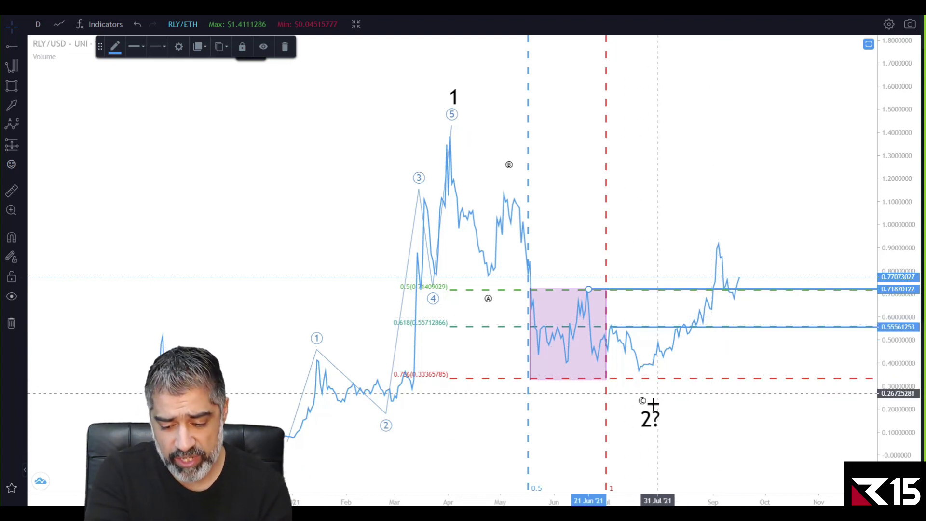
- Move the wave C label and the large "2?" label up closer beneath the late-July low
drag(642, 392, 646, 381)
drag(646, 432, 644, 418)
click(703, 405)
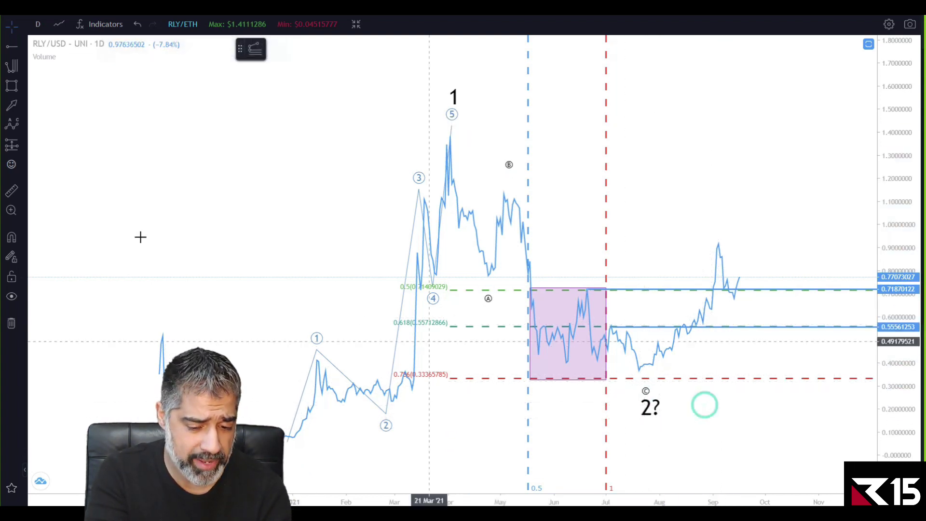
- Hide the 0.5 and 0.618 levels of the Fib Retracement, keeping only the 0.786 level
double_click(705, 378)
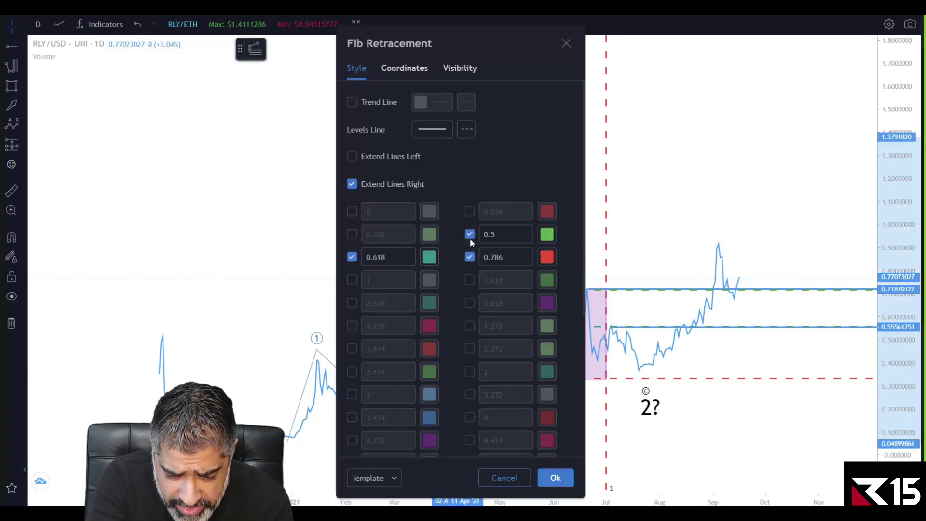
click(470, 236)
click(351, 258)
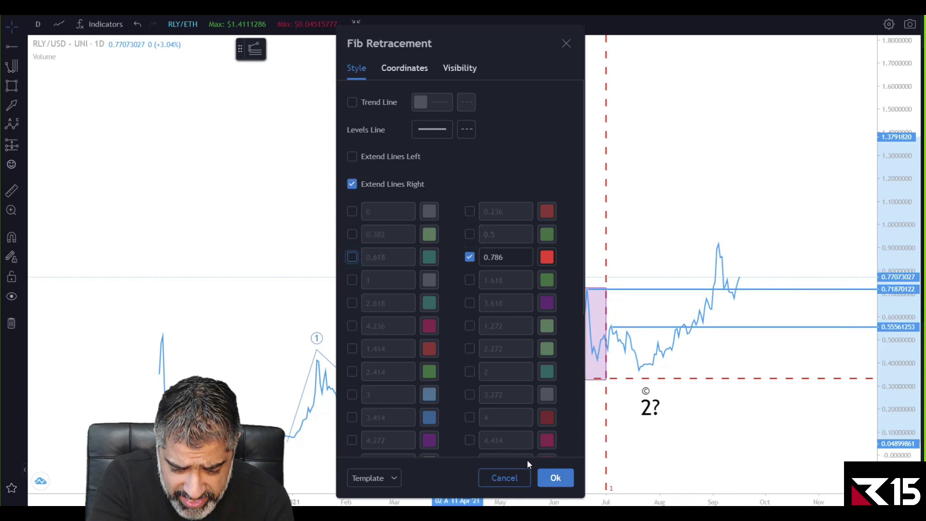
click(564, 472)
- Delete the two horizontal rays, the vertical Fibonacci time lines and the shaded rectangle from the chart
click(741, 329)
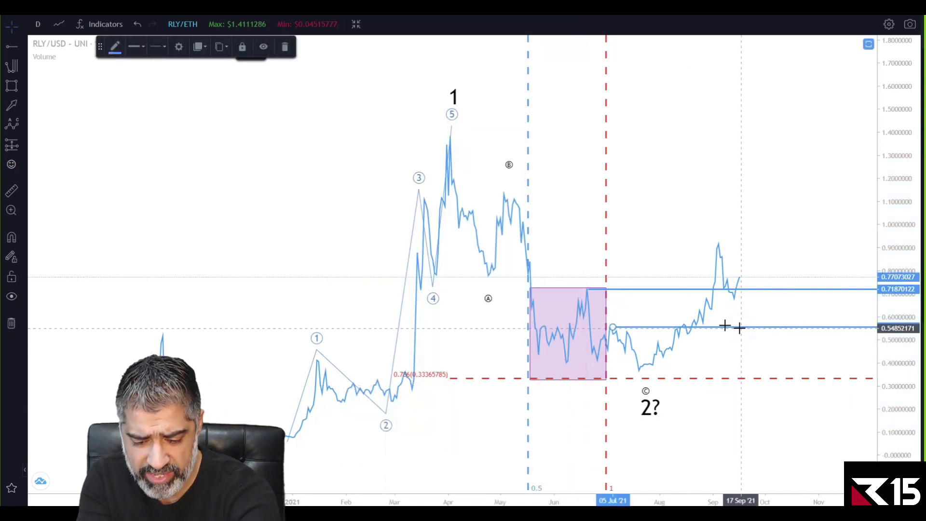
key(Delete)
click(603, 275)
key(Delete)
click(598, 289)
key(Delete)
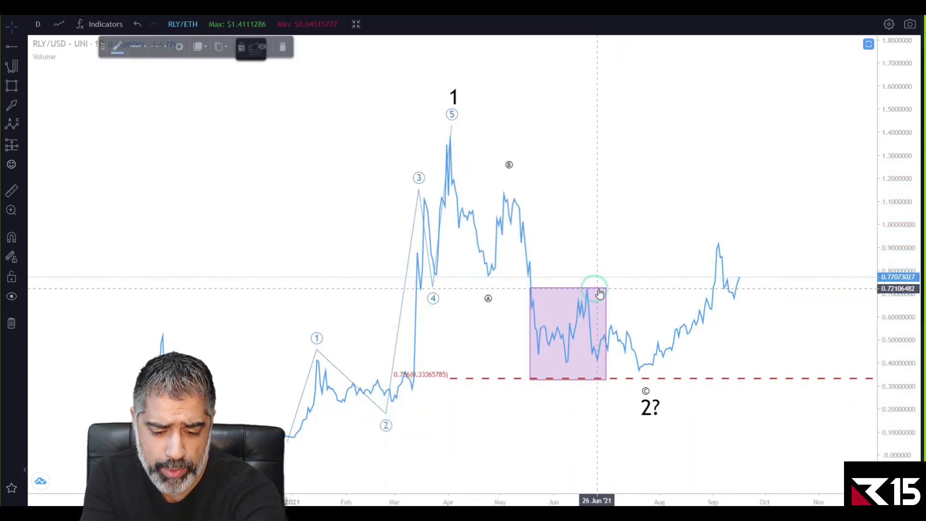
key(Delete)
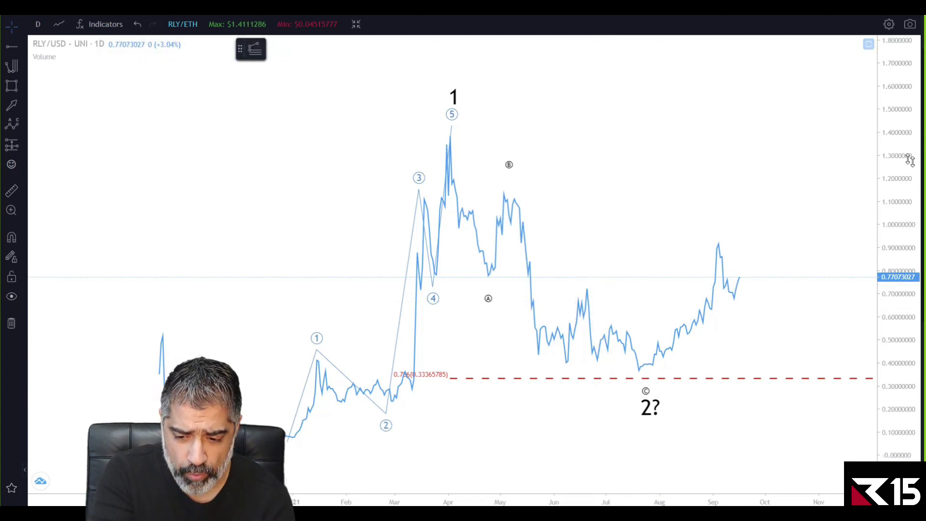
- Draw a Trend-Based Fib Extension from the early-January start to the wave 1 peak at about 1.40 and the wave 2 low at about 0.38
drag(891, 168, 891, 207)
drag(766, 140, 776, 249)
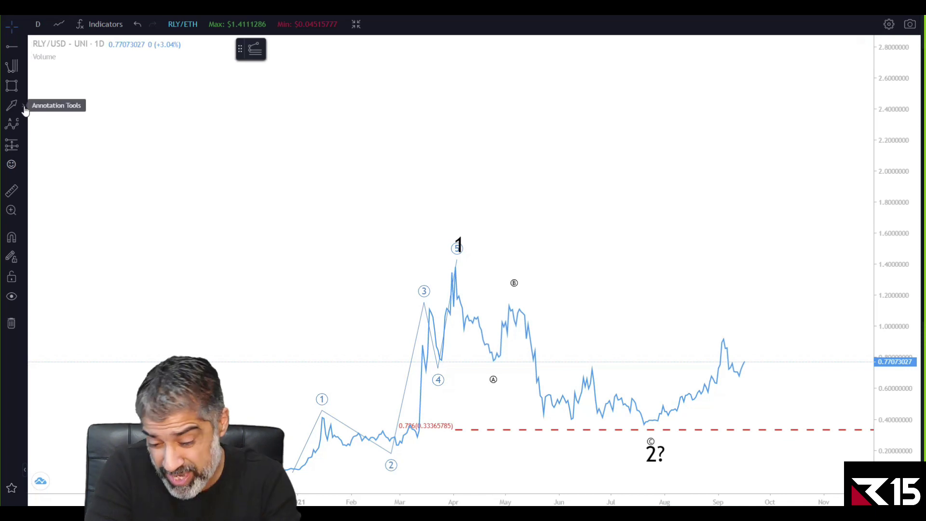
click(22, 70)
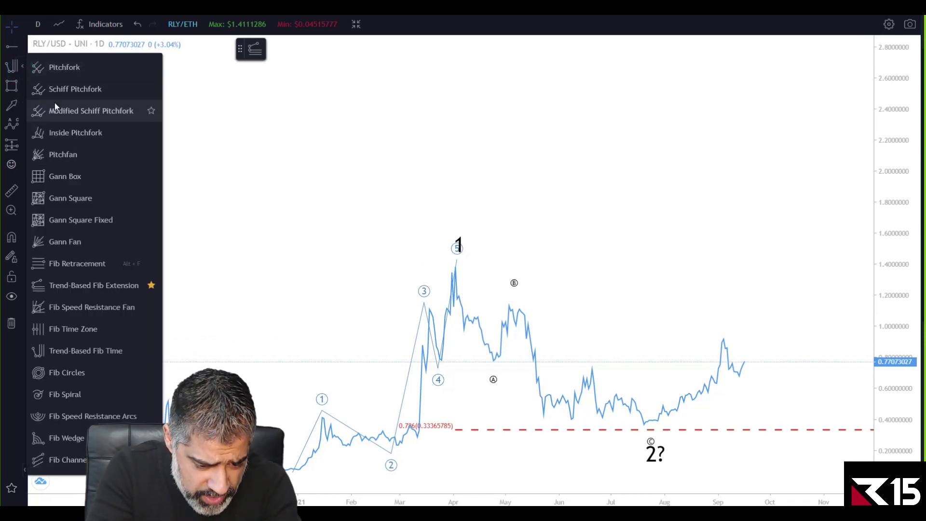
click(68, 285)
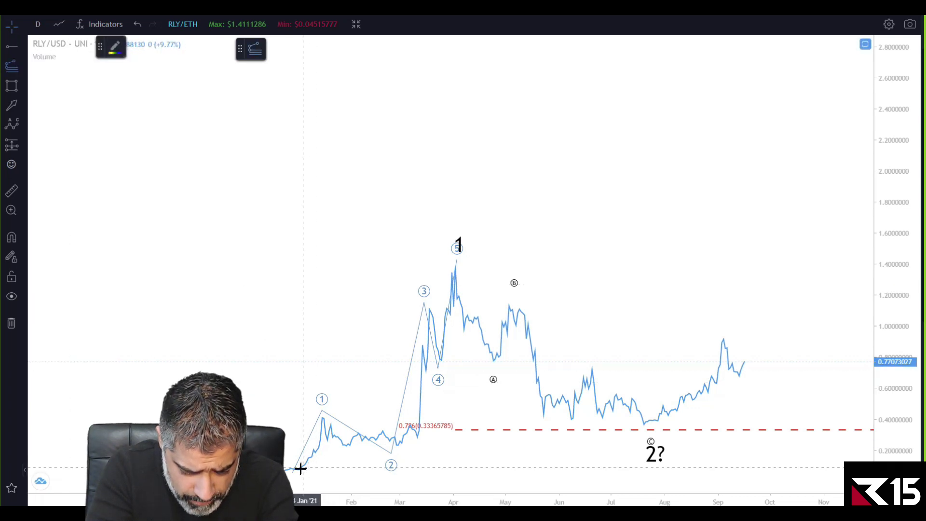
click(469, 263)
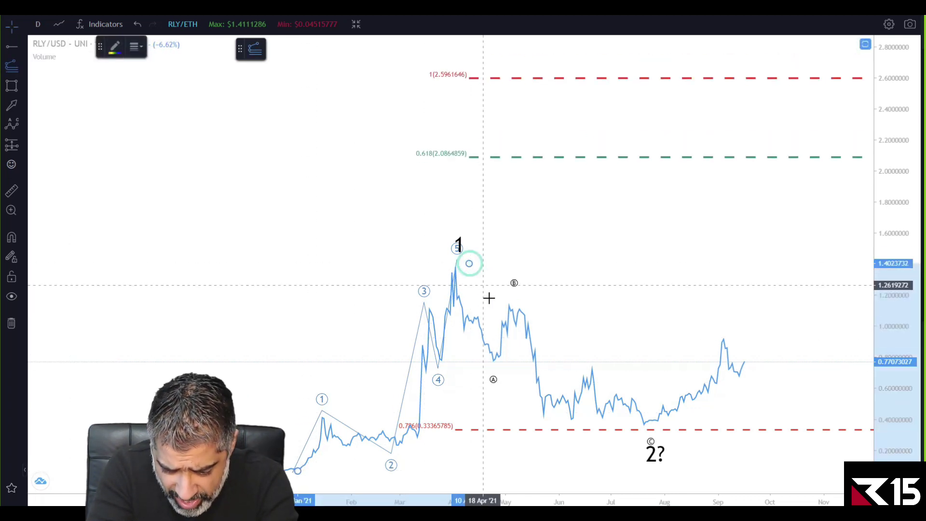
click(678, 422)
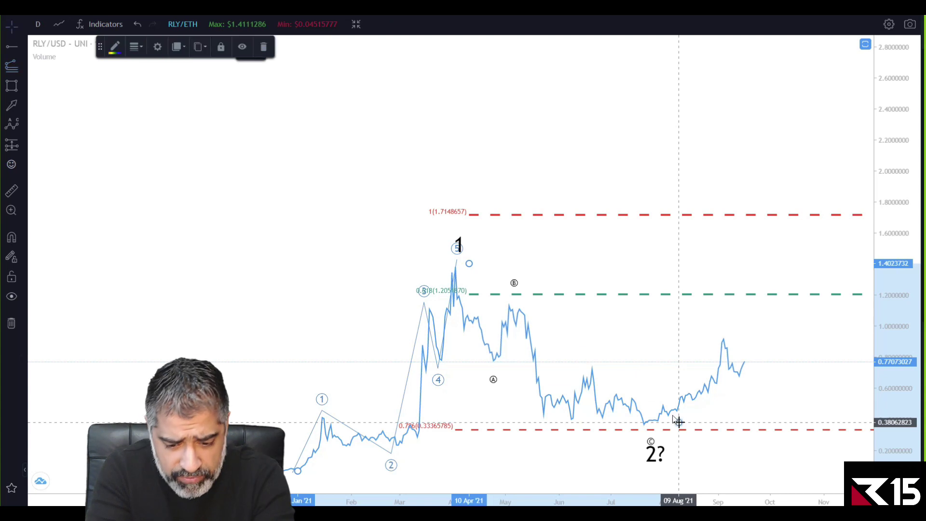
- Configure the Fib Extension to show only the 1.618 level instead of 0.618 and 1, and colour it green
click(157, 46)
click(351, 257)
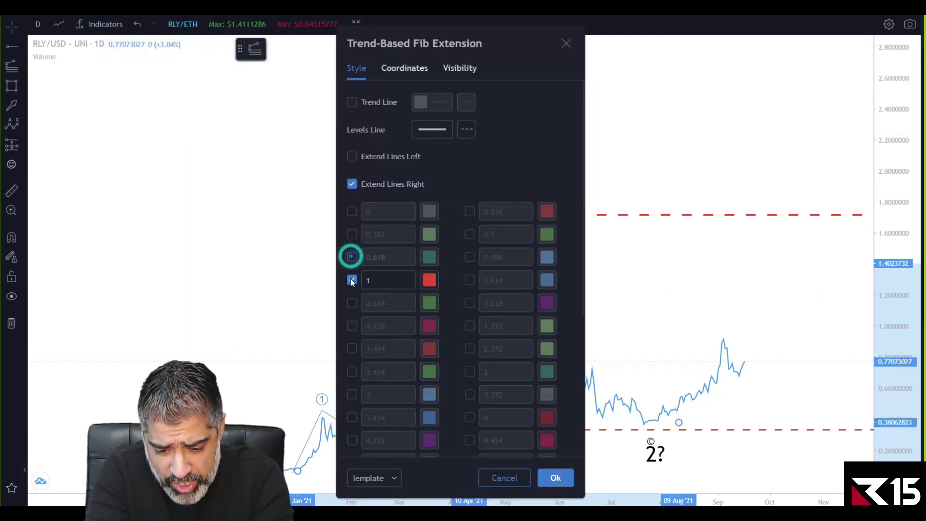
click(352, 280)
click(471, 279)
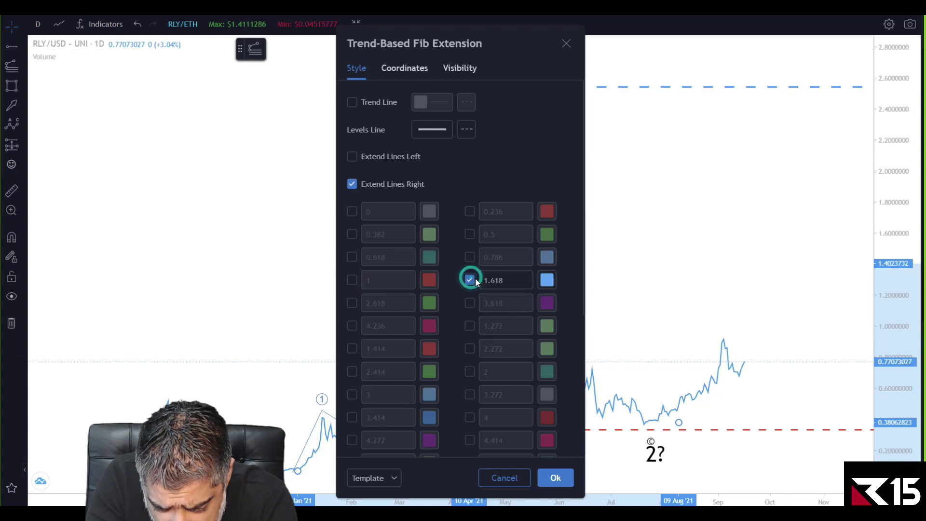
click(547, 280)
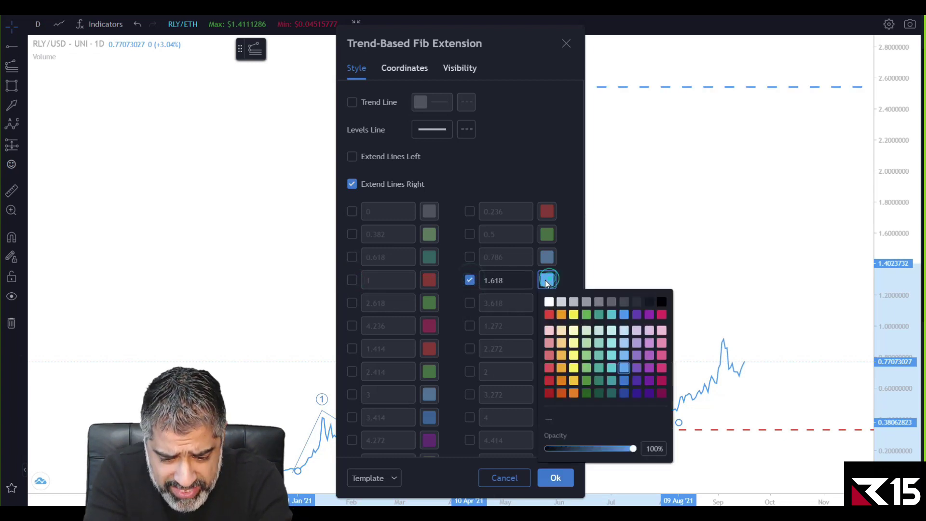
click(599, 315)
click(531, 165)
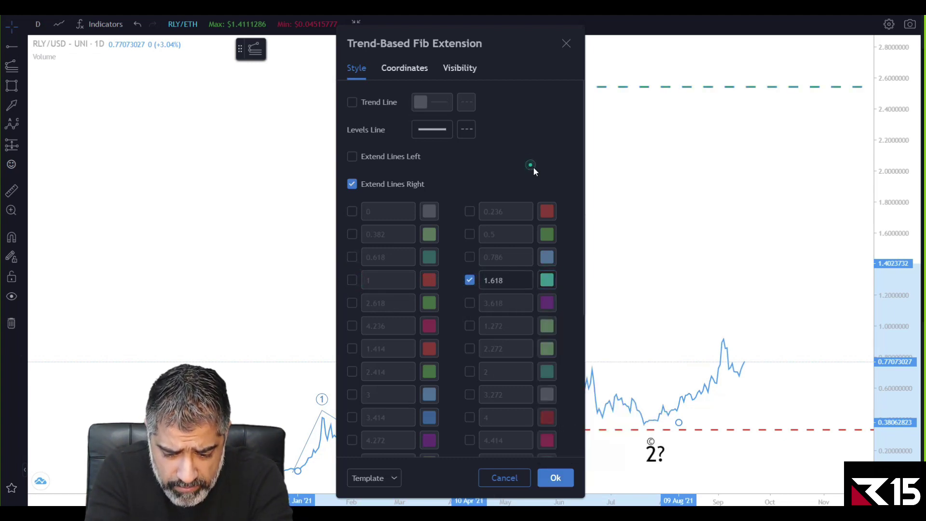
click(555, 478)
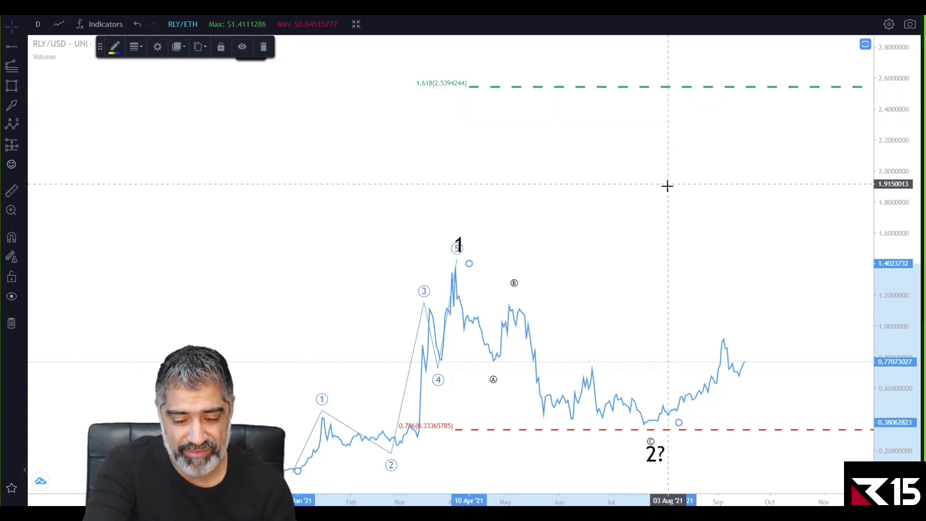
click(686, 292)
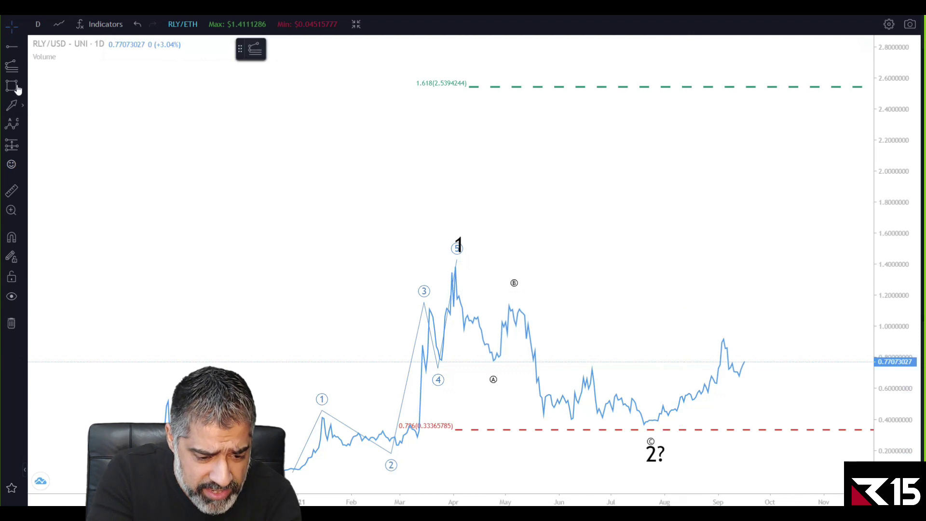
- Draw a Trend-Based Fib Time from the early-January start to the 2 April 2021 peak and the 21 July 2021 low
click(22, 70)
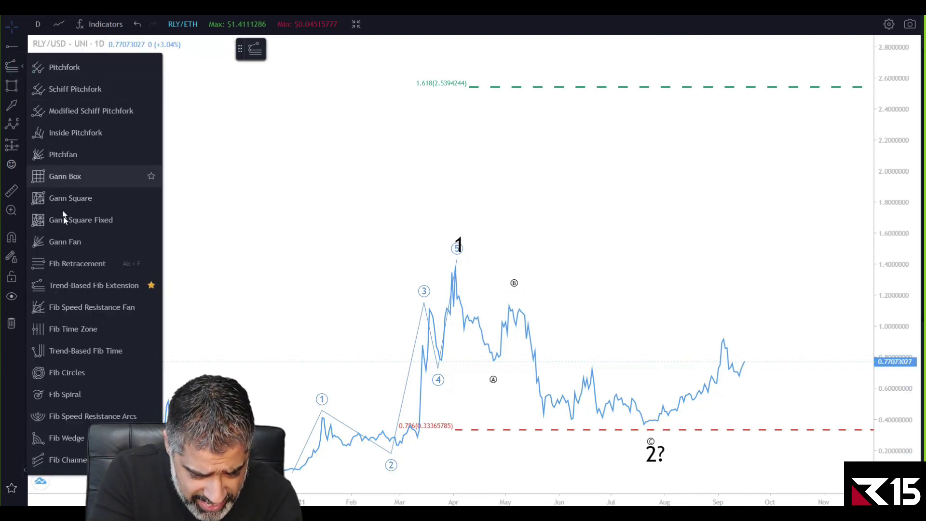
click(67, 350)
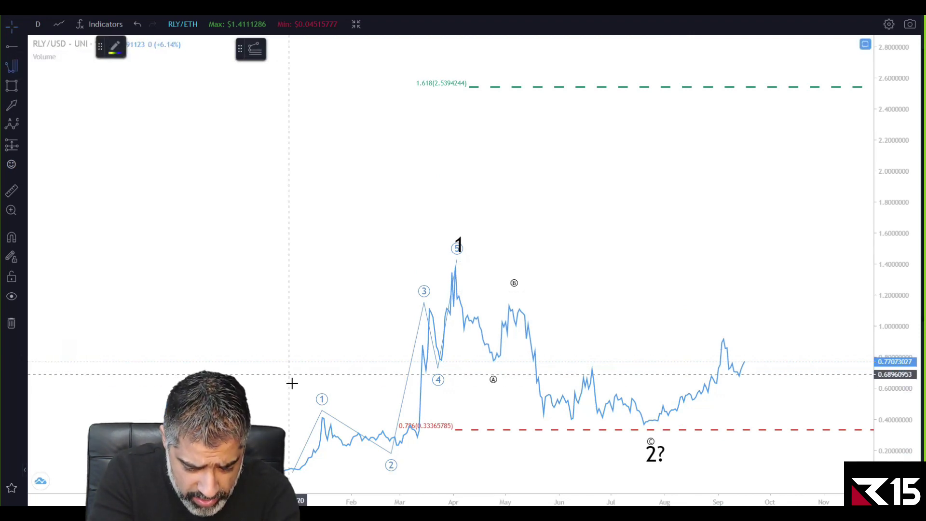
click(298, 386)
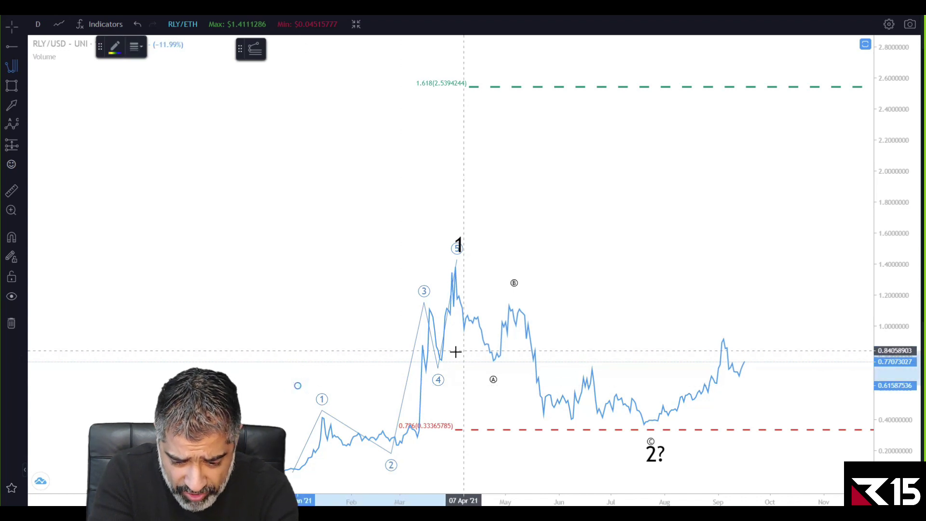
click(455, 353)
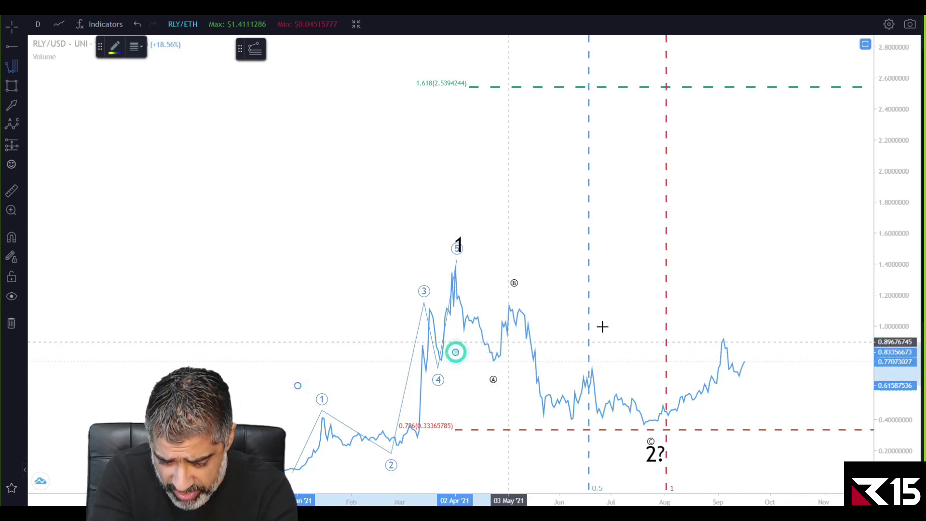
click(646, 319)
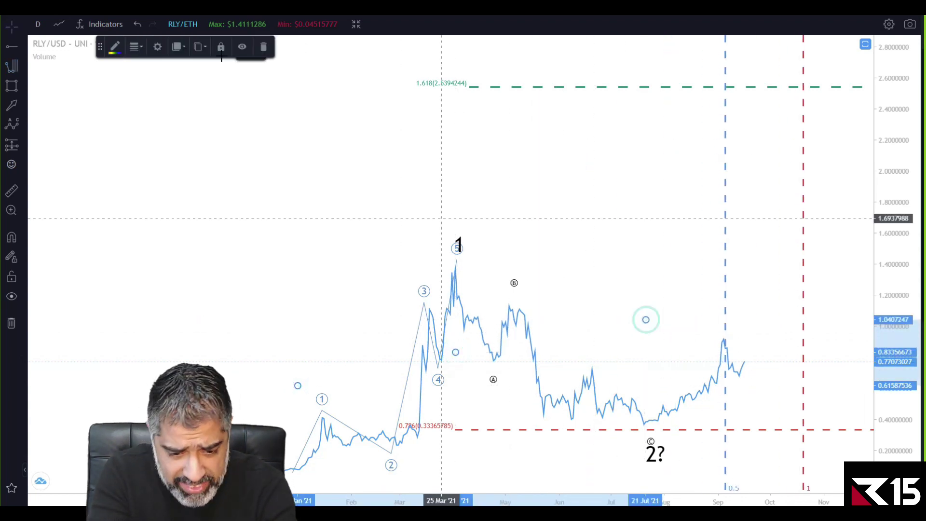
- Hide the 0.5 level of the Trend-Based Fib Time, keeping only the 1 level
click(157, 47)
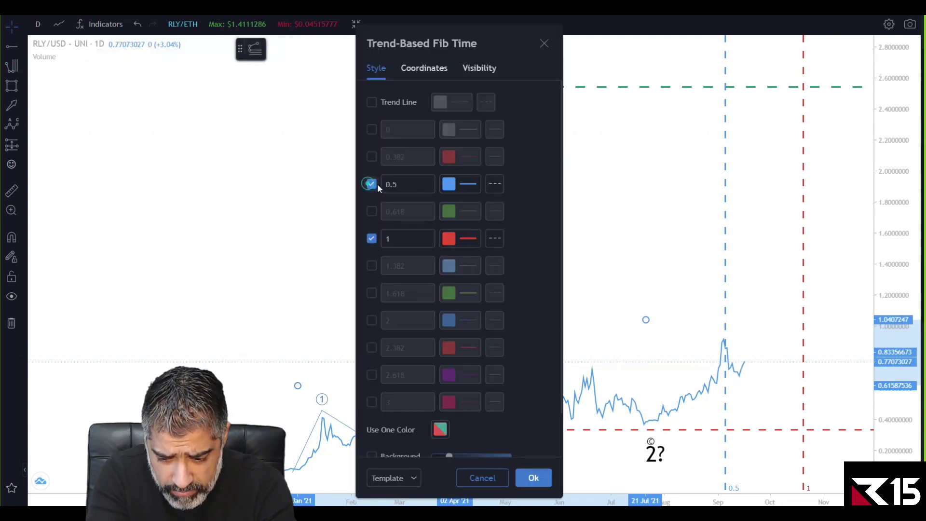
click(372, 185)
click(534, 478)
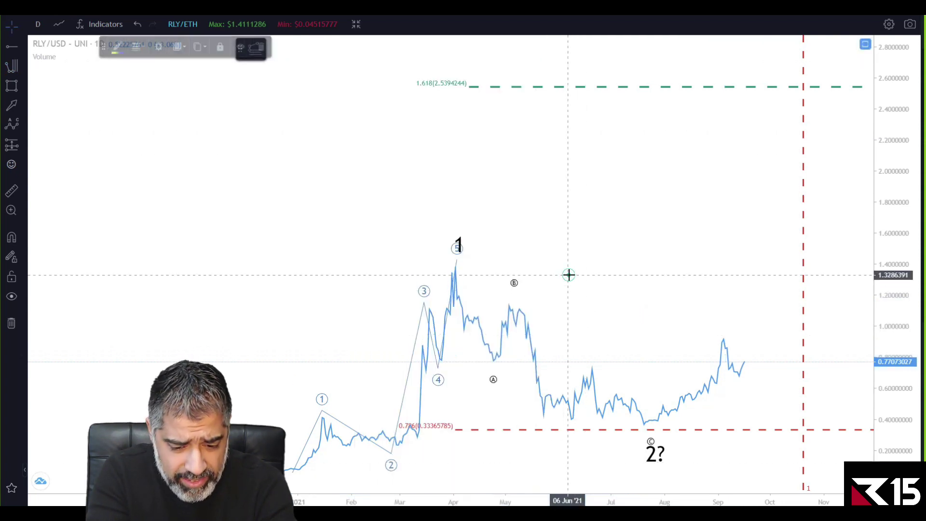
click(569, 273)
- Draw a second Trend-Based Fib Time measuring from the early-January start to the late-July wave 2 low
click(11, 68)
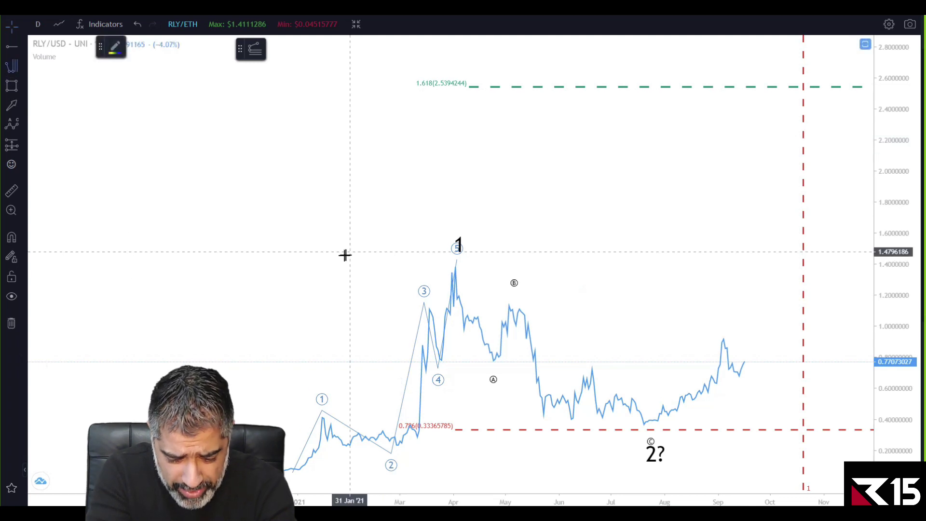
click(299, 257)
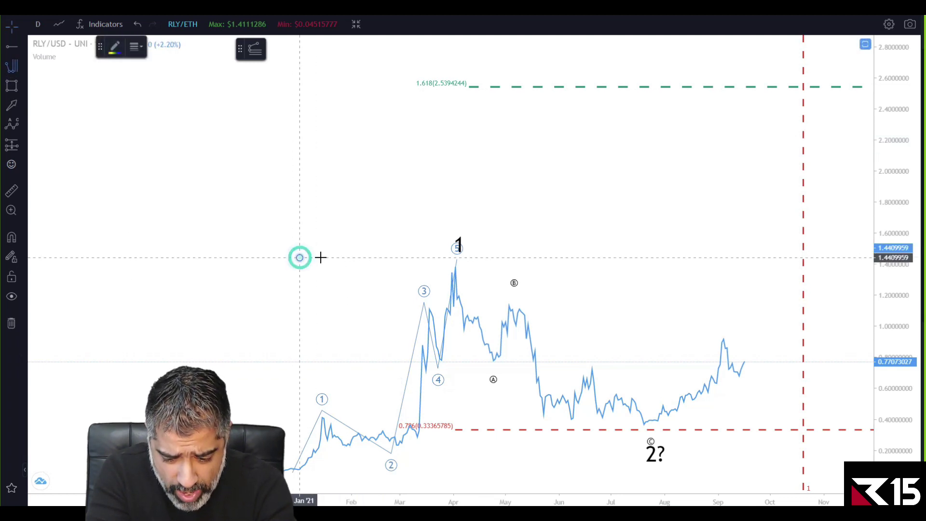
click(645, 257)
mouse_move(731, 270)
mouse_down()
mouse_move(541, 270)
mouse_move(540, 288)
mouse_up()
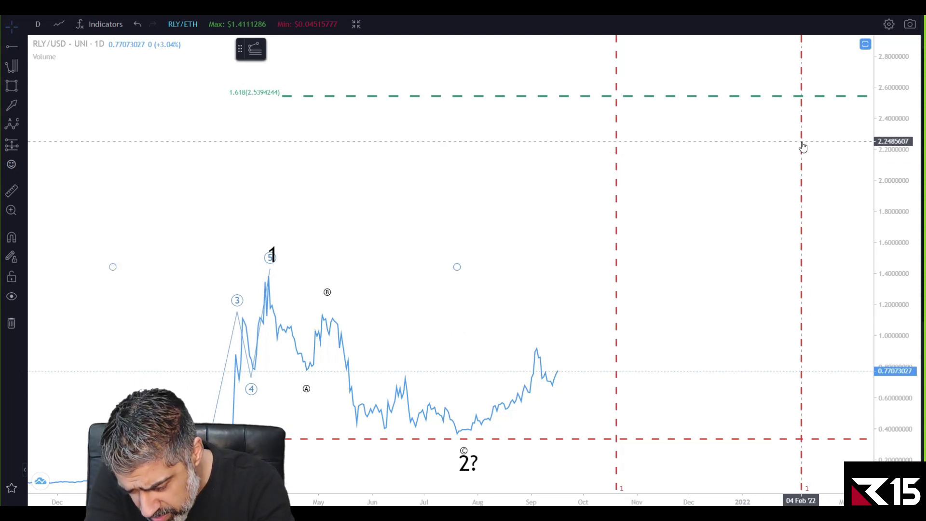
drag(709, 161, 713, 172)
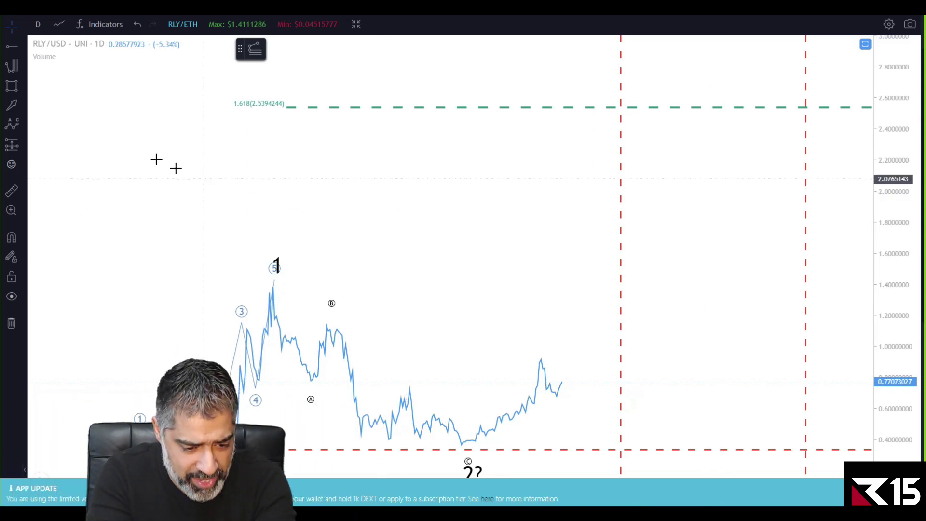
- Draw a rectangle around the 1.618 extension line between the two vertical time lines, from about 2.63 down to 2.46
click(12, 87)
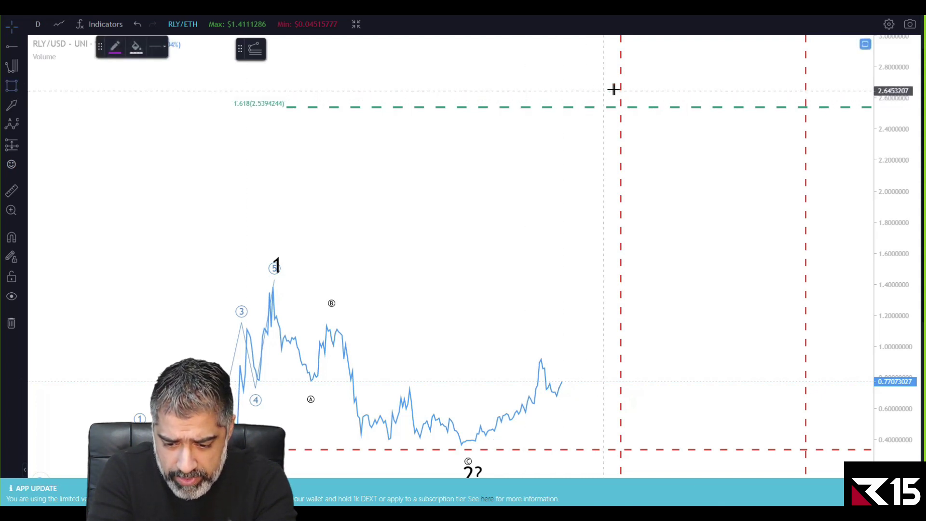
mouse_move(622, 92)
mouse_down()
mouse_move(628, 124)
mouse_move(809, 119)
mouse_up()
click(526, 257)
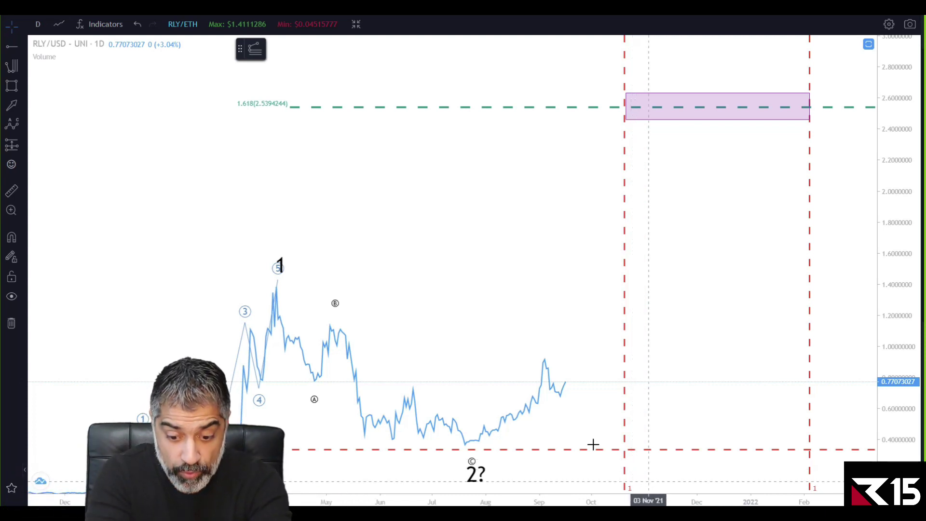
- Restore the Stoch RSI pane beneath the price chart and zoom in on the July to September price action
click(559, 293)
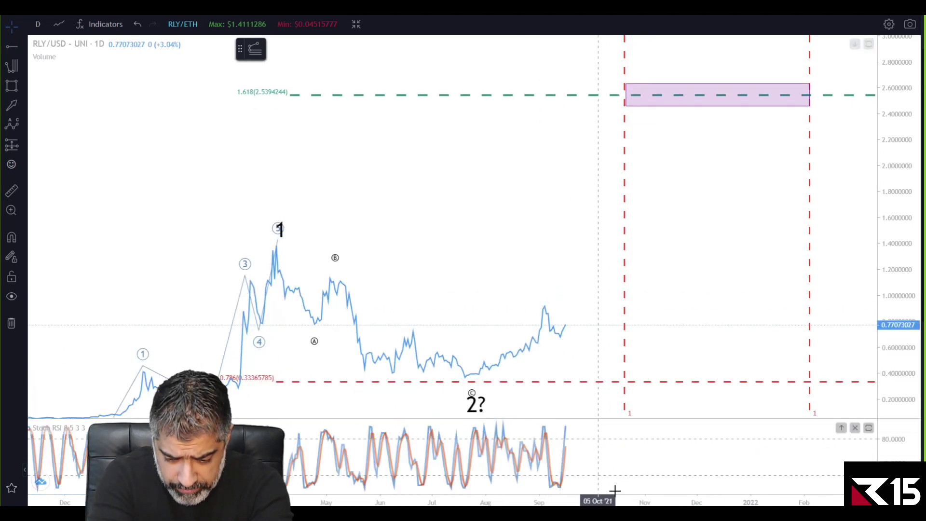
scroll(614, 490, up, 3)
double_click(884, 259)
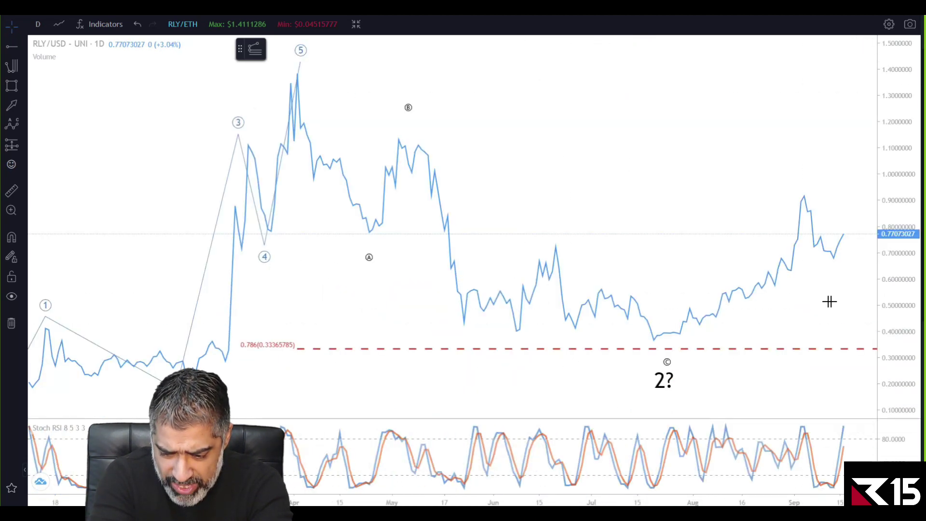
drag(817, 275, 777, 420)
drag(746, 498, 553, 491)
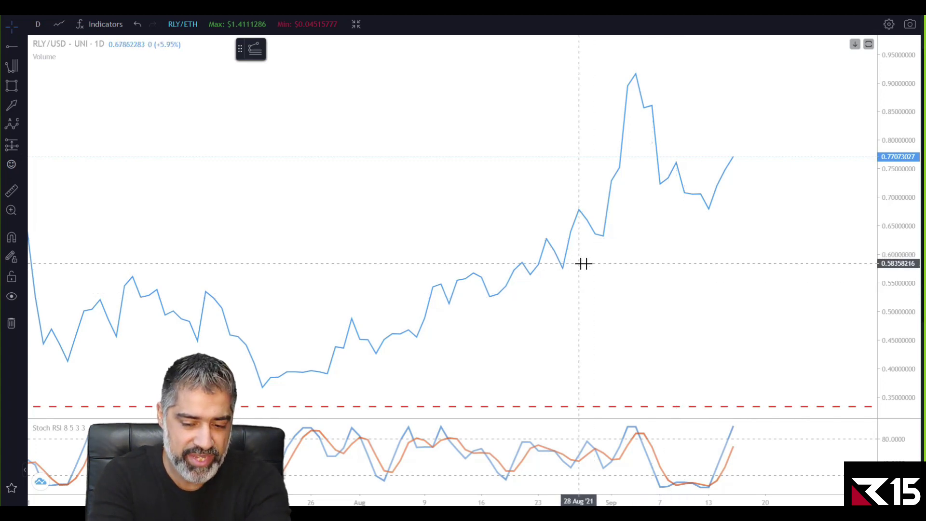
click(11, 111)
mouse_move(633, 76)
mouse_down()
mouse_move(653, 108)
mouse_move(665, 190)
mouse_move(671, 168)
mouse_move(706, 212)
mouse_up()
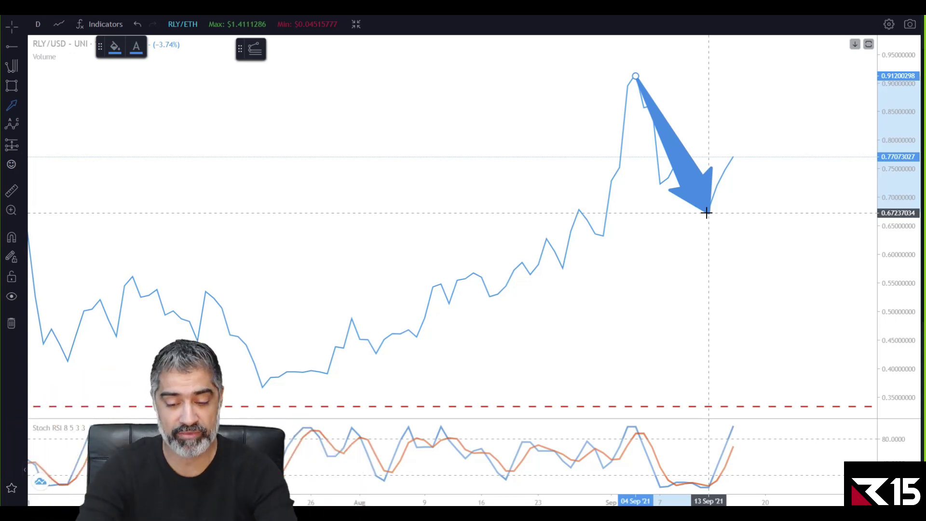
key(Delete)
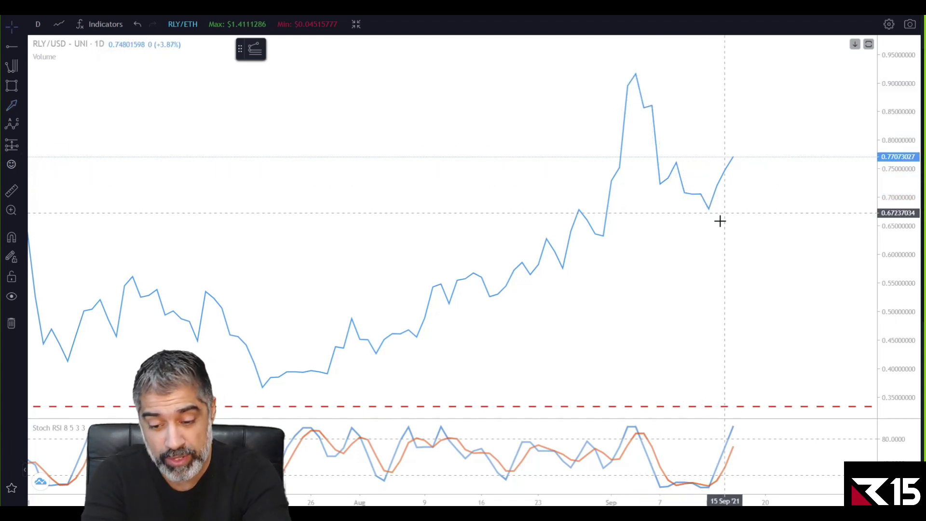
- Draw an Elliott Impulse Wave (12345) along the rally from the late-July low near 0.36 to the early-September high near 0.94
click(21, 127)
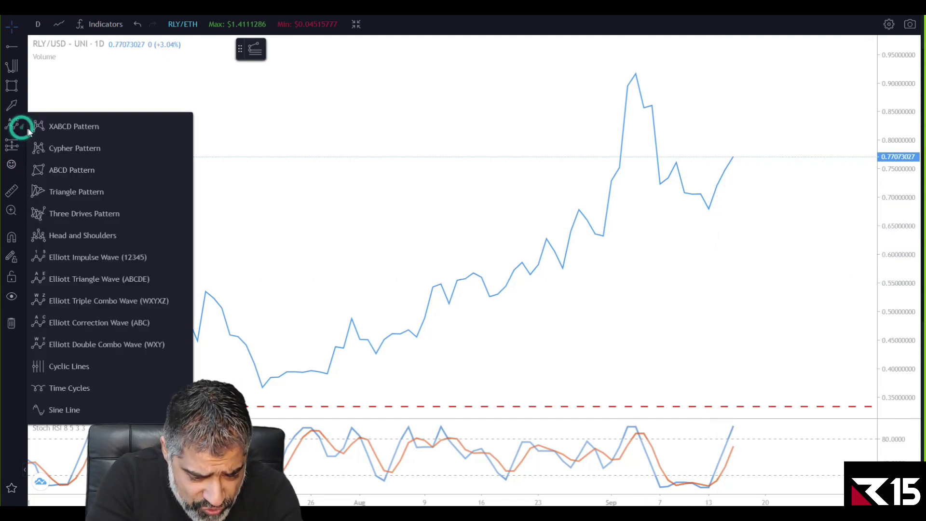
click(72, 256)
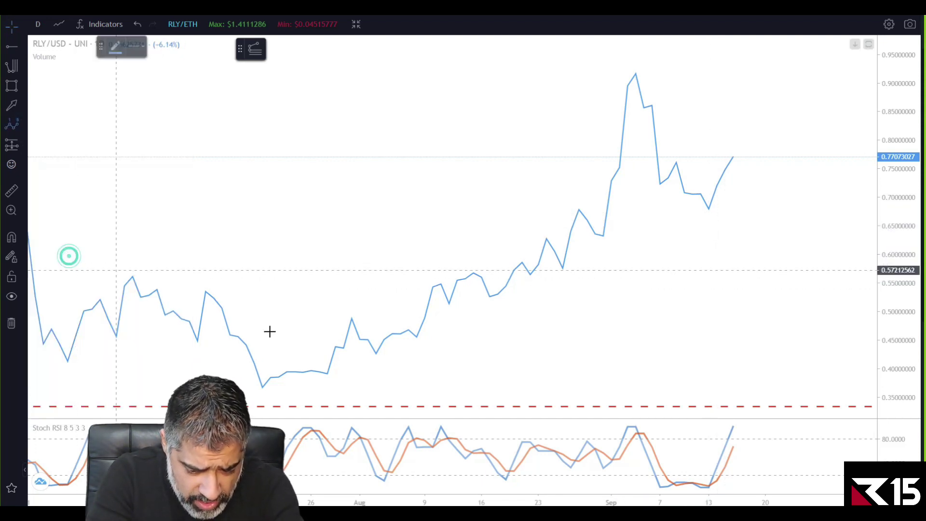
click(343, 306)
click(375, 372)
click(571, 197)
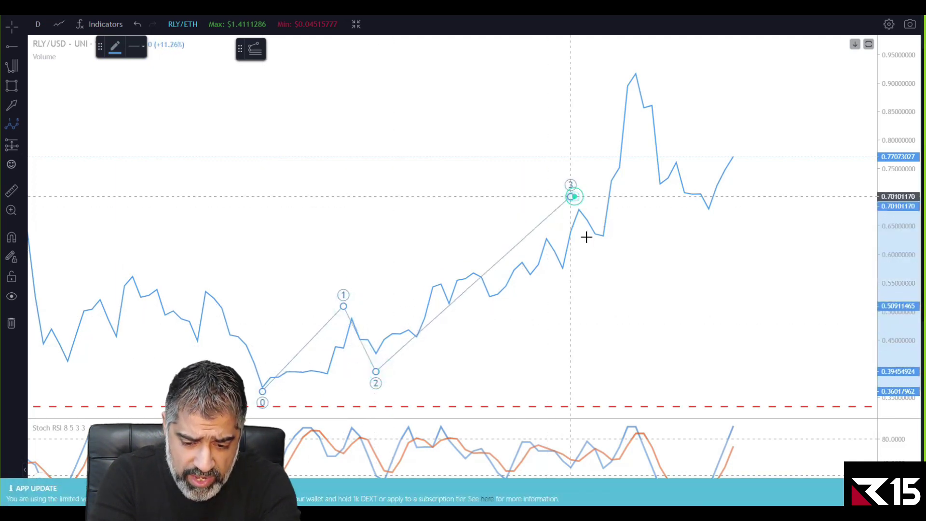
click(603, 253)
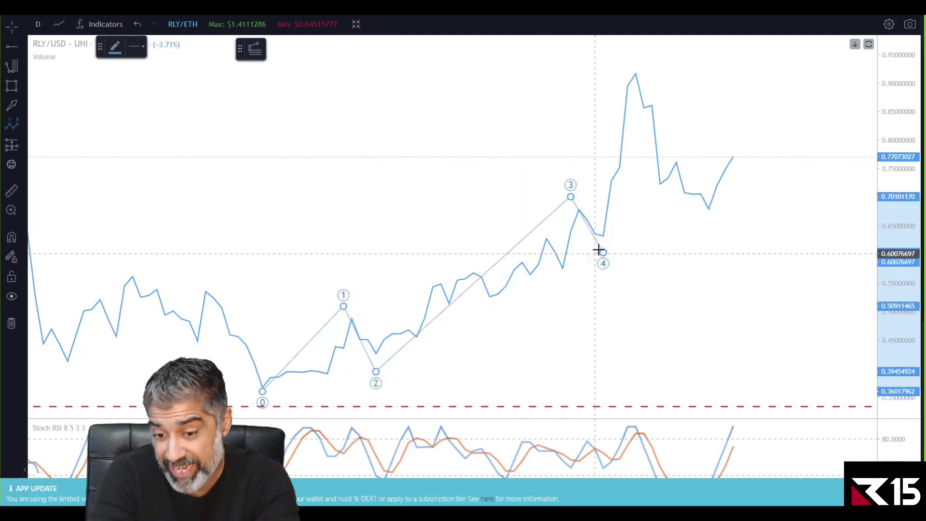
click(636, 60)
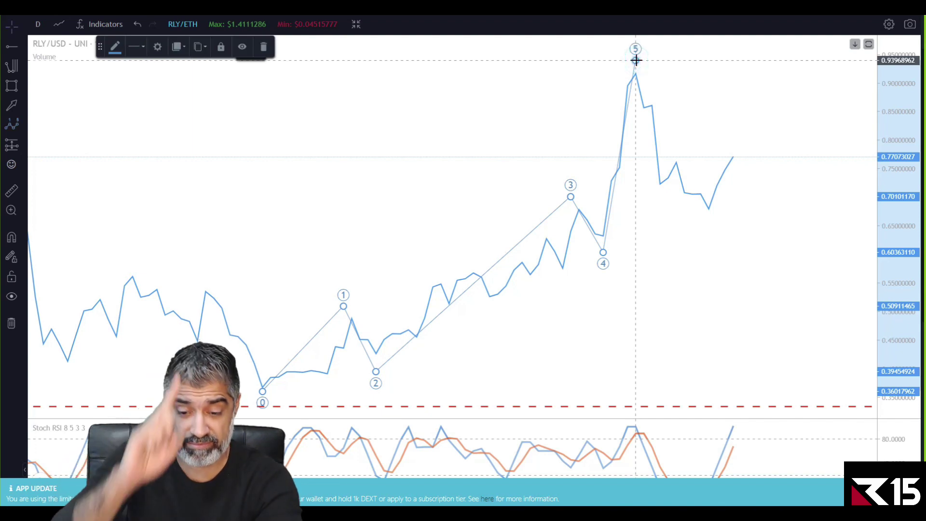
click(685, 248)
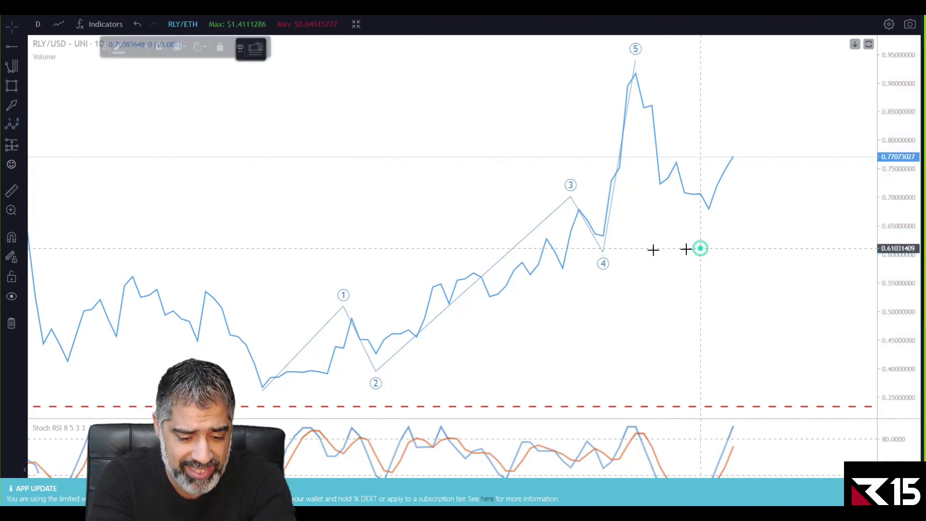
- Draw a Fib Retracement beside the early-September peak, from the July low level of about 0.368 up to about 0.917
click(23, 70)
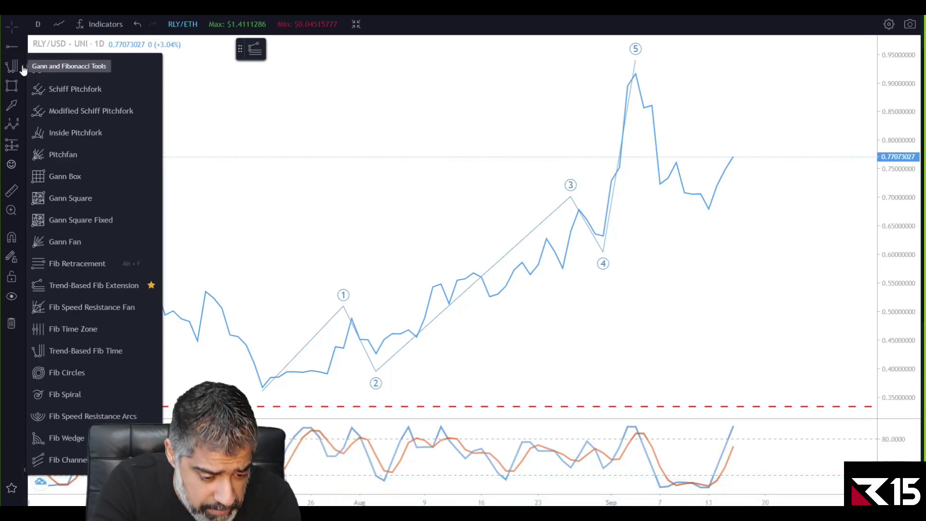
click(69, 266)
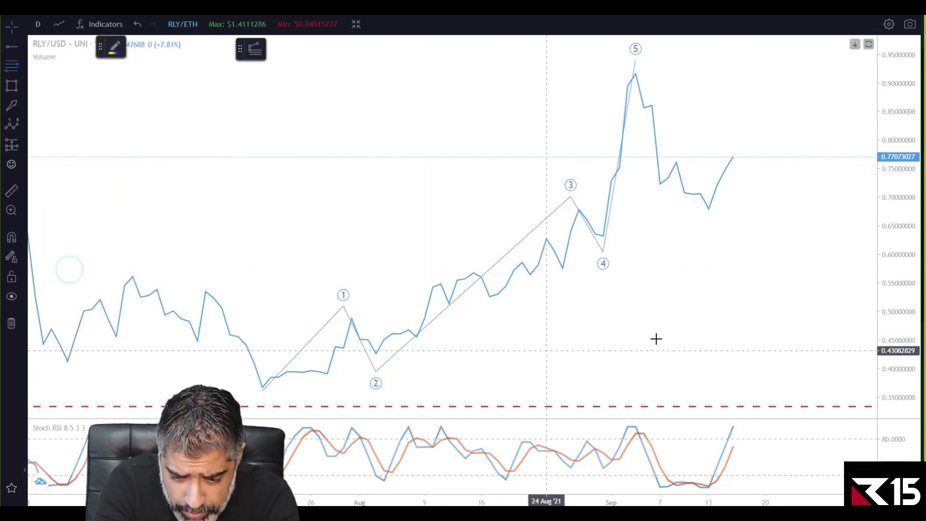
click(628, 387)
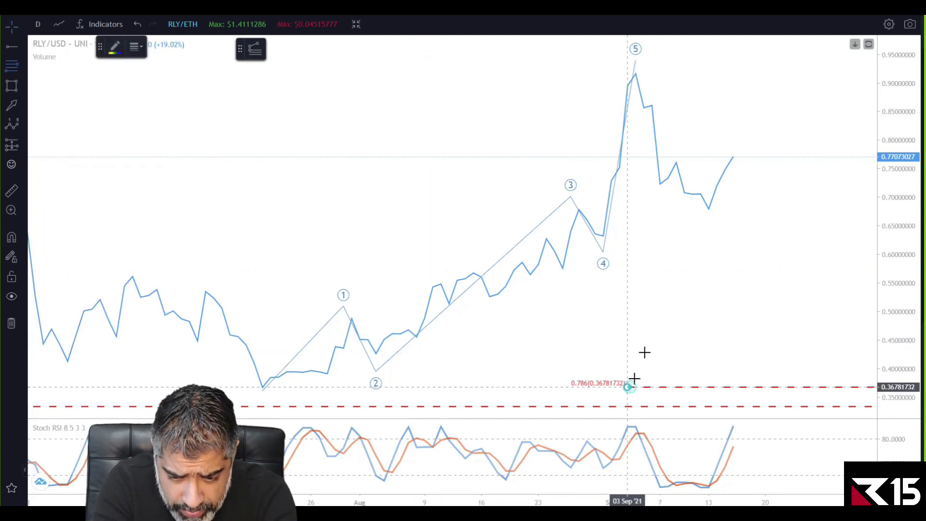
click(648, 73)
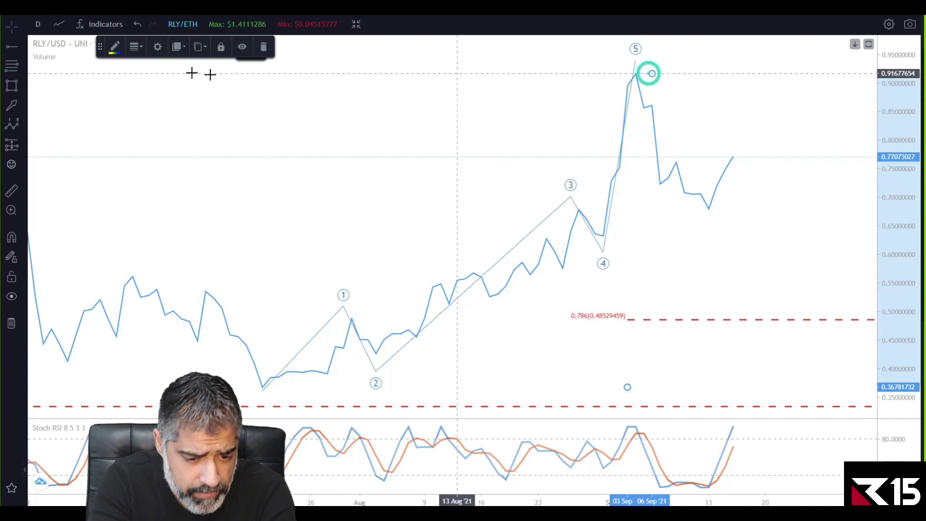
- Show the 0.5 and 0.618 levels on the new Fib Retracement in addition to 0.786
click(159, 47)
click(470, 235)
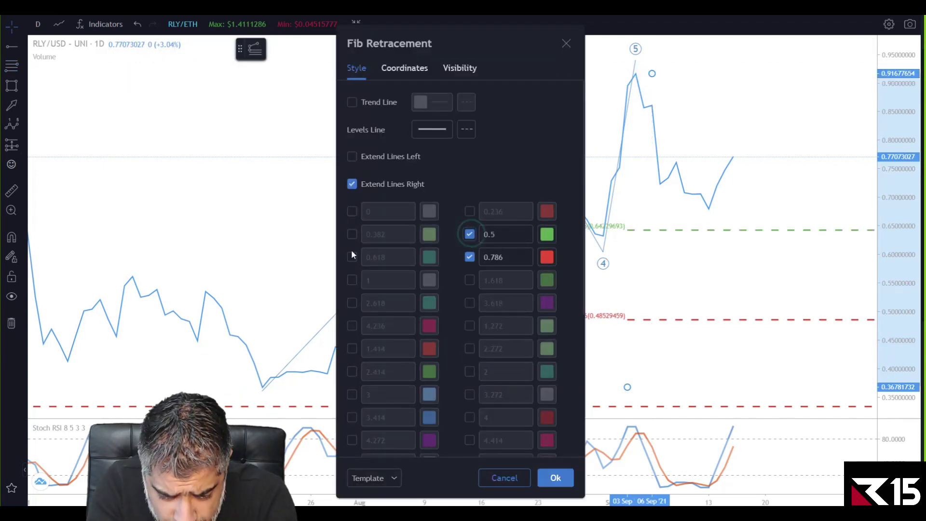
click(352, 257)
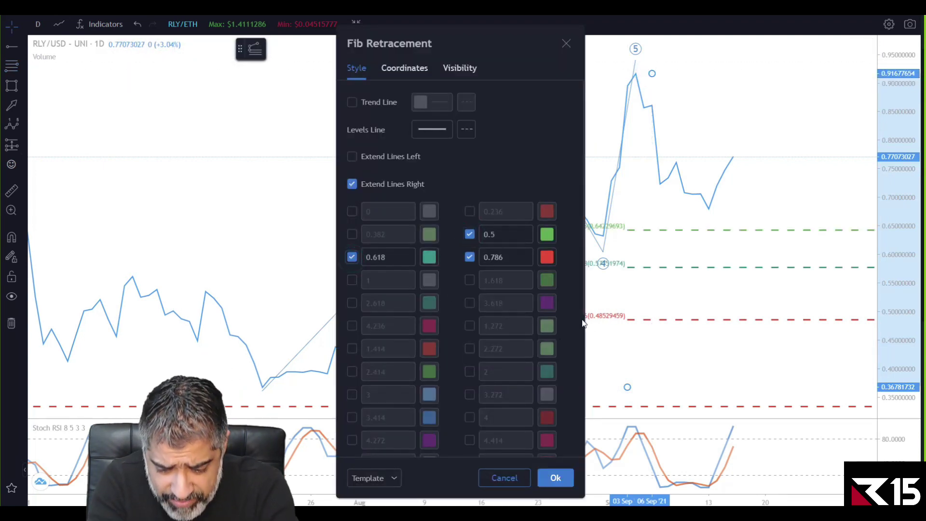
click(555, 478)
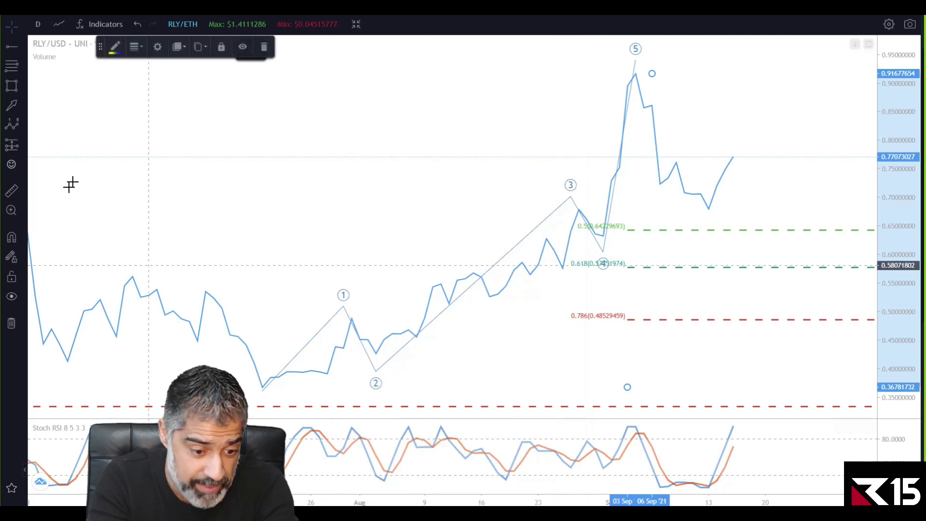
- Draw a Trend-Based Fib Time spanning the five-wave rally from its July low to the 4 September high
click(20, 72)
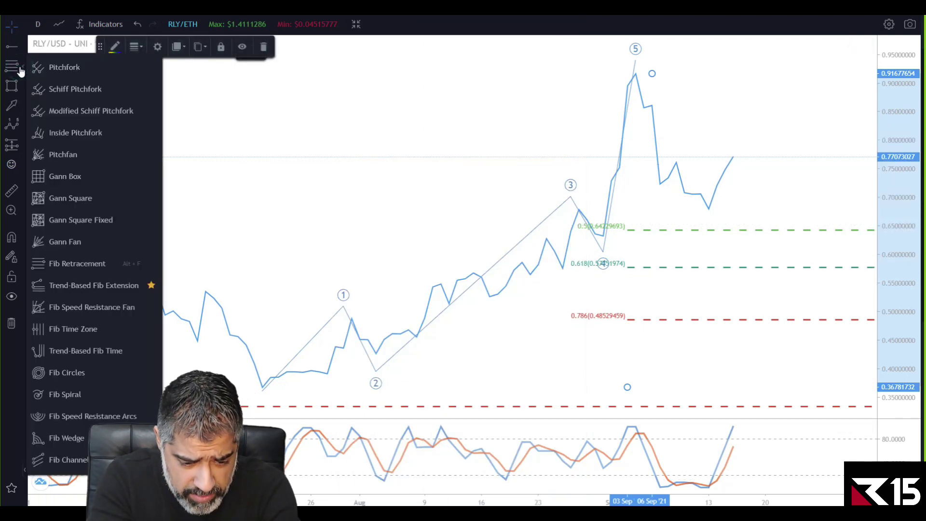
click(76, 350)
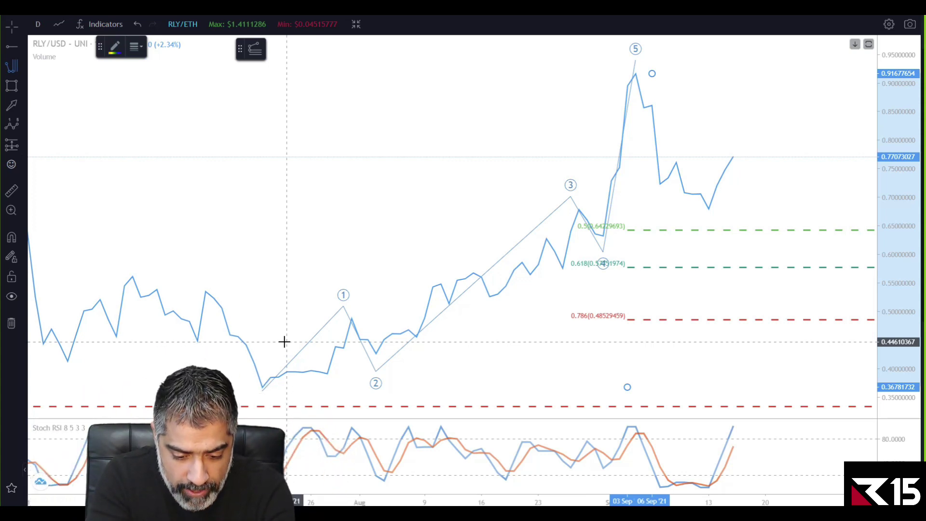
click(265, 320)
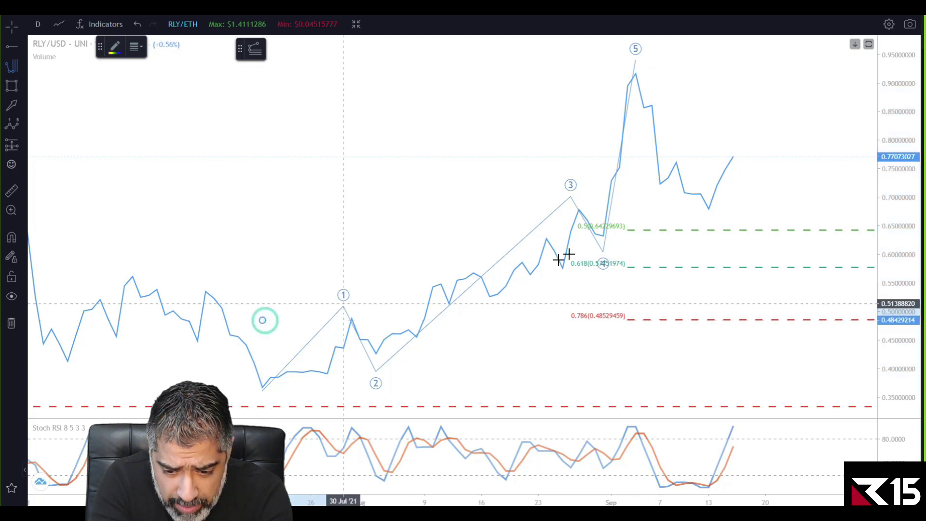
click(636, 245)
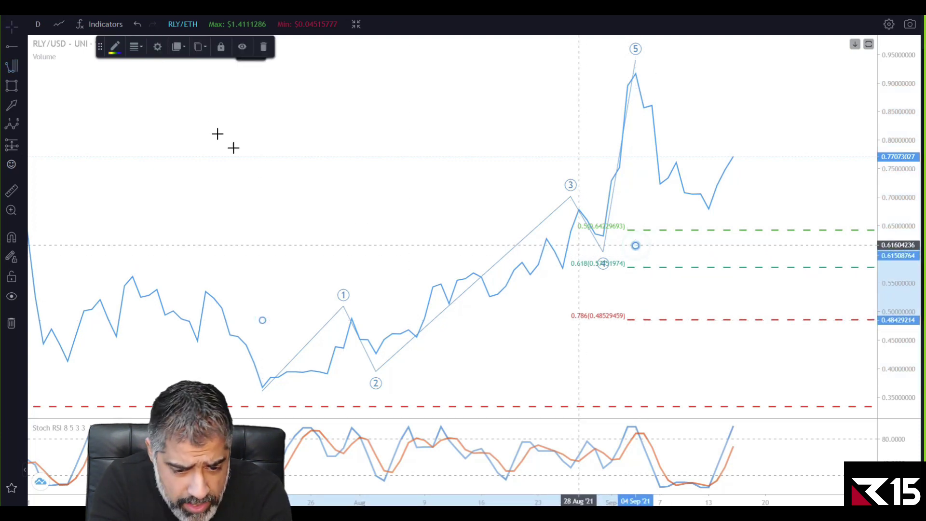
- Show the 0.5 level on the new Trend-Based Fib Time alongside the 1 level
click(161, 52)
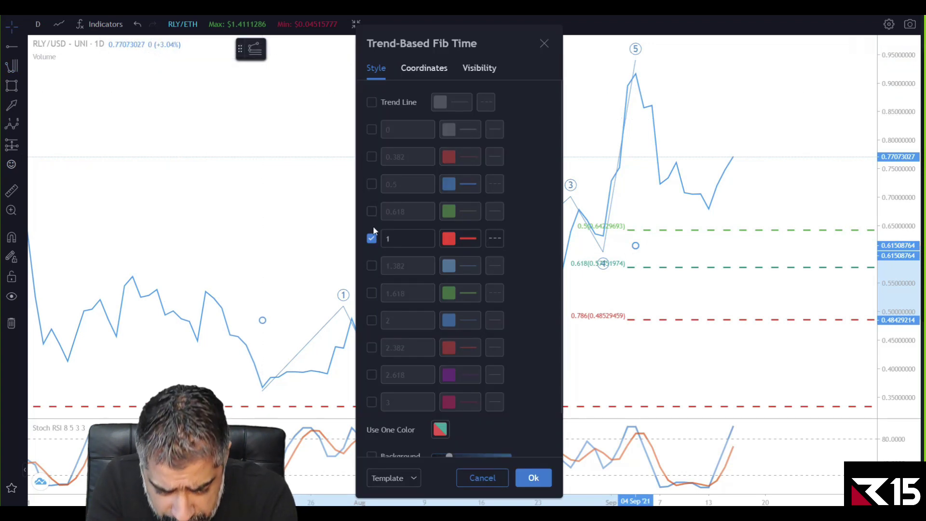
click(370, 185)
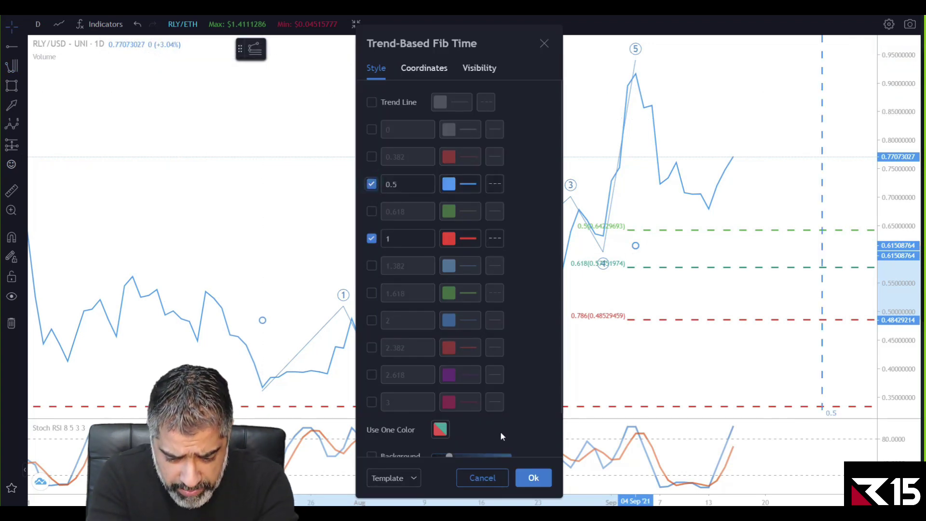
click(533, 479)
- Draw three arrows projecting an ABC correction: down to the 13 September low, up to about 0.863, then down to about 0.584 on 1 October
scroll(703, 374, right, 5)
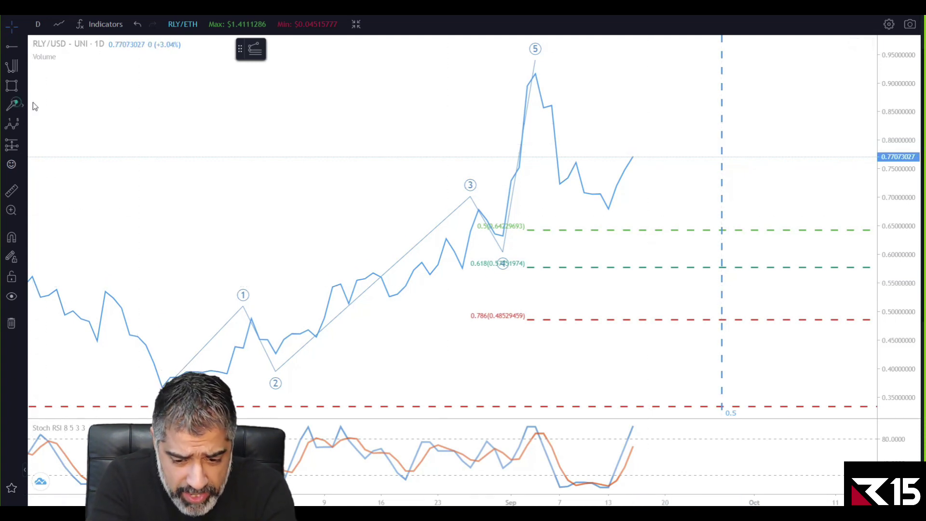
drag(535, 77, 609, 208)
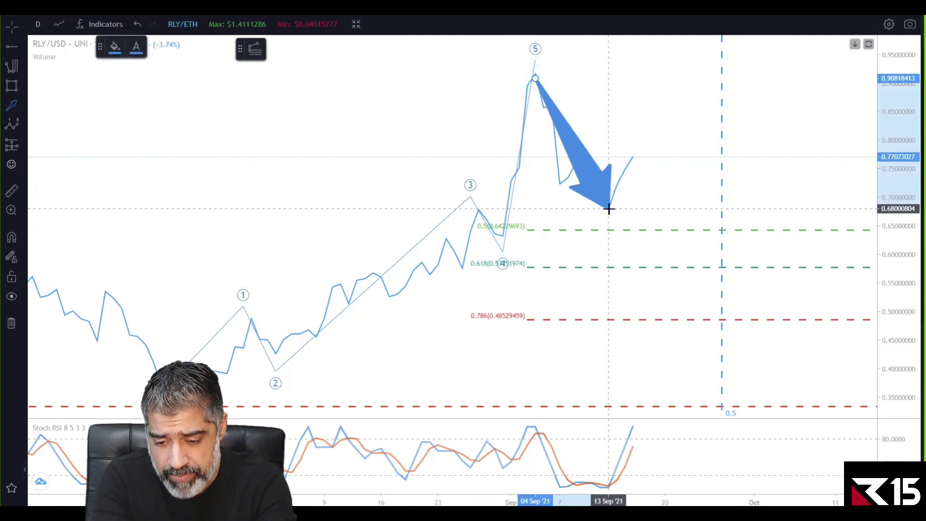
click(608, 208)
click(11, 105)
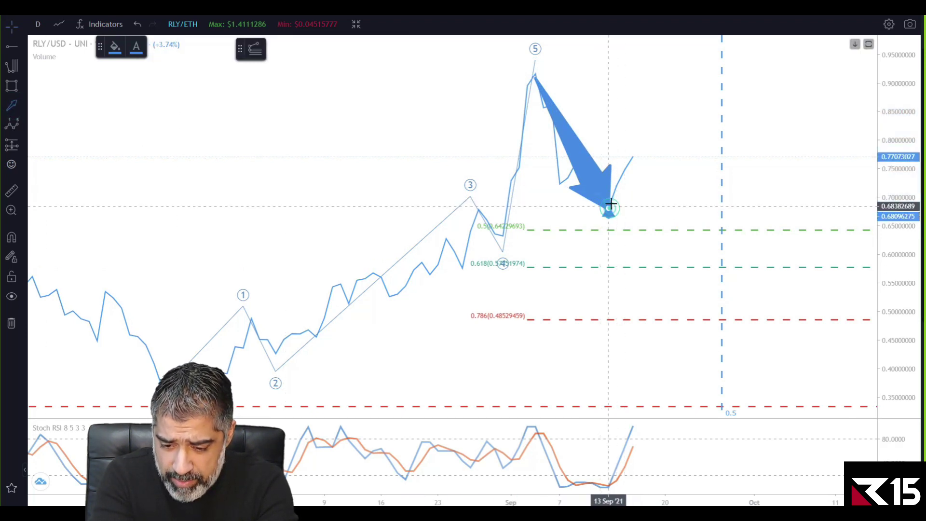
mouse_move(606, 208)
mouse_down()
mouse_move(691, 112)
mouse_move(676, 102)
mouse_move(745, 190)
mouse_move(754, 263)
mouse_up()
click(11, 107)
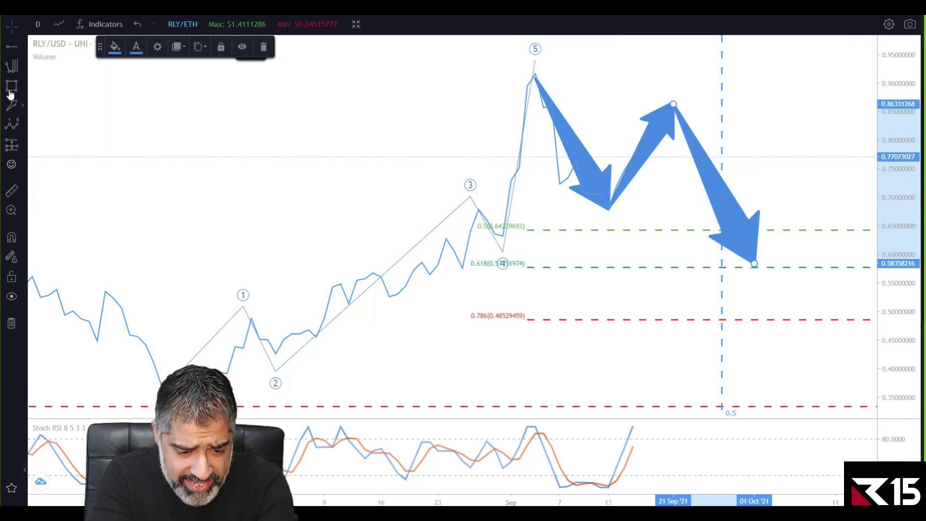
- Draw a rectangle over the recent low from 10 September to 4 October, between about 0.698 and 0.674
click(584, 212)
click(779, 198)
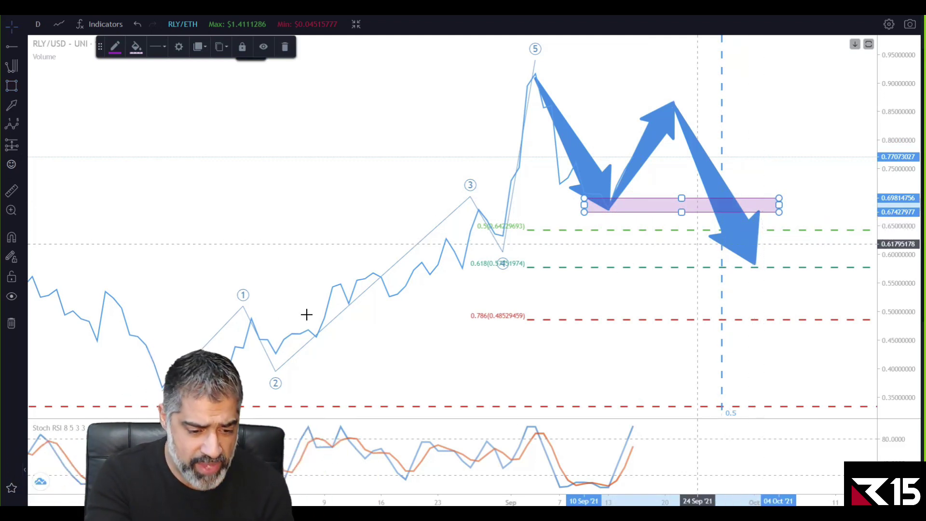
- Draw two arrows on the Stoch RSI: from about 97 on 17 September down to the floor on 25 September, then up to about 52
click(10, 106)
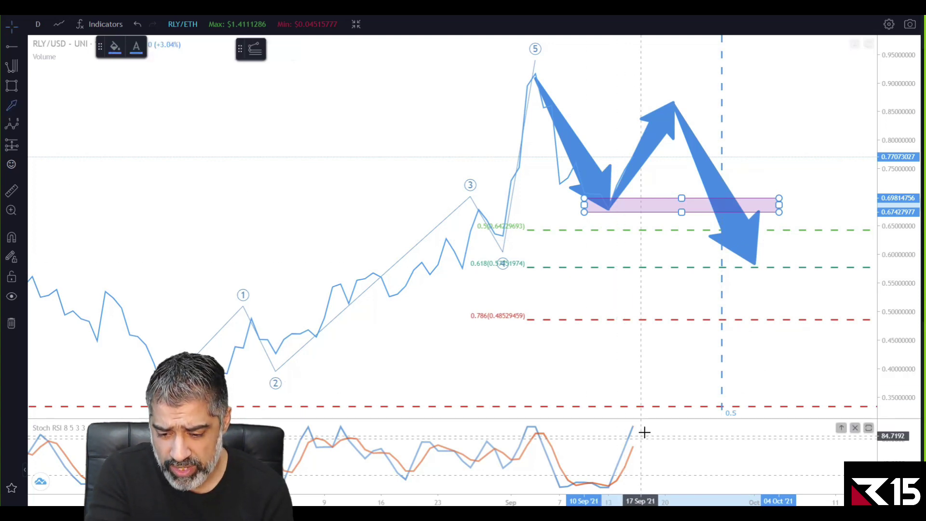
mouse_move(642, 428)
mouse_down()
mouse_move(716, 498)
mouse_move(706, 492)
mouse_up()
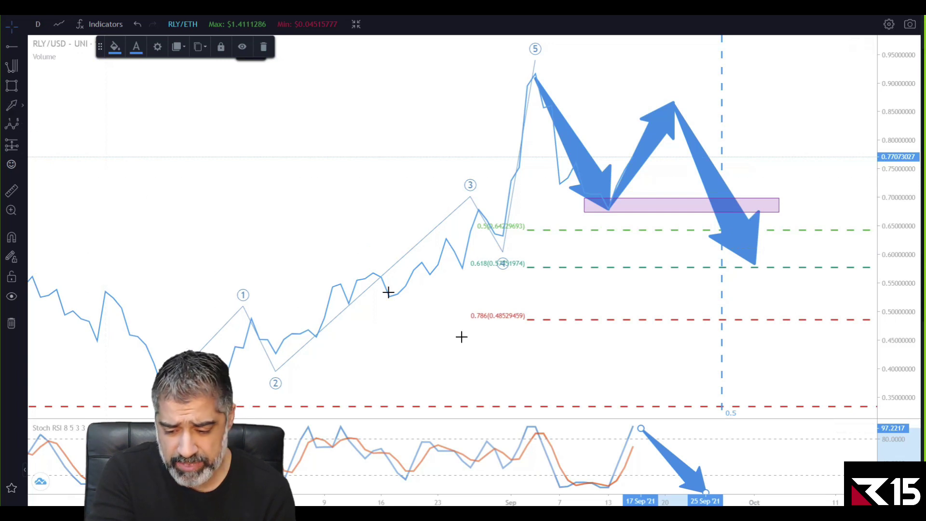
click(10, 106)
drag(706, 490, 730, 456)
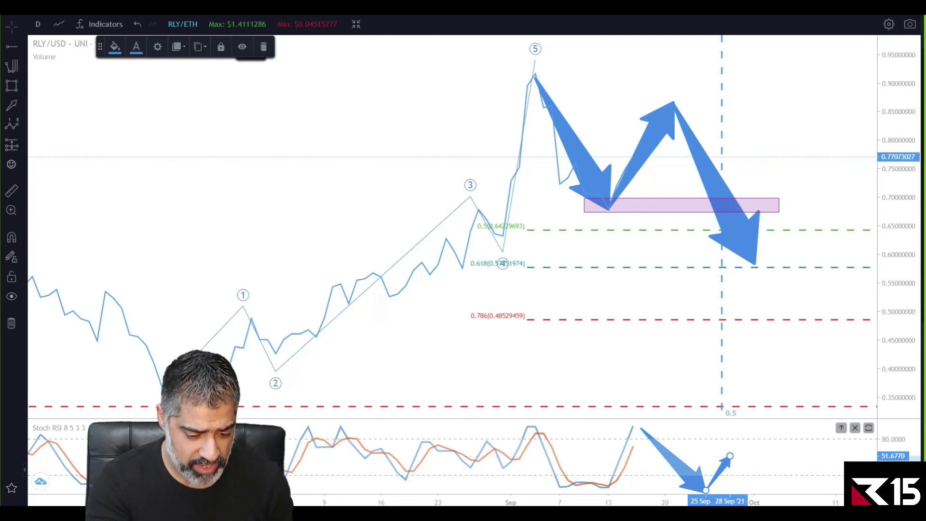
- Draw an arrow tracing wave 1, from about 0.42 in January up to about 1.40 on 31 March
scroll(478, 490, down, 3)
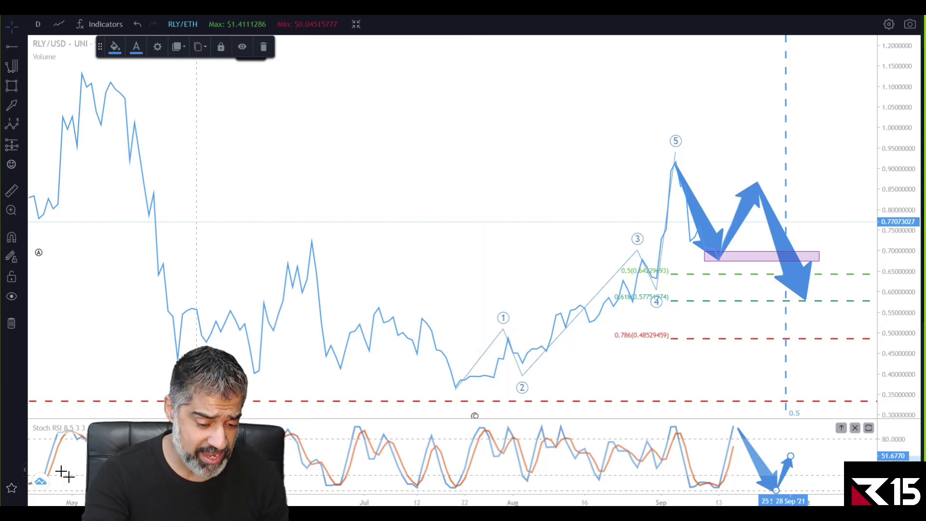
scroll(481, 489, down, 5)
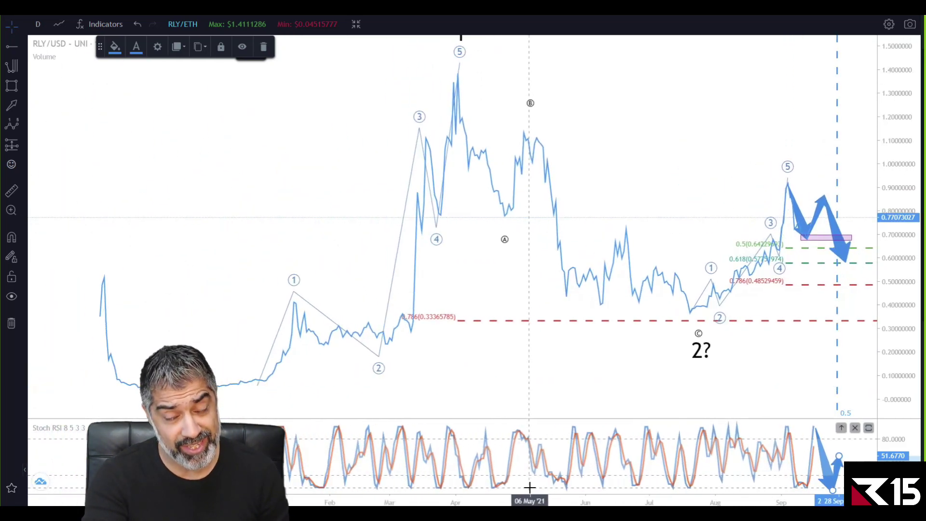
scroll(591, 483, down, 5)
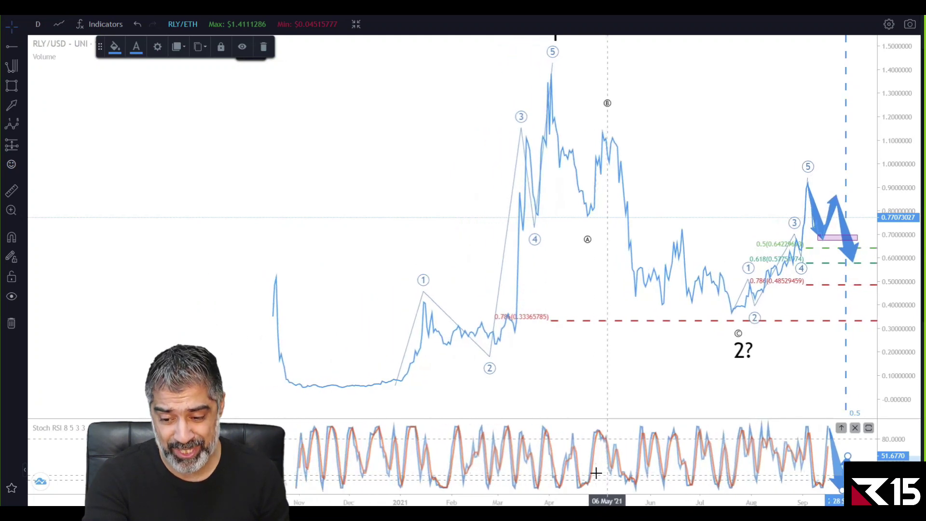
drag(898, 126, 898, 135)
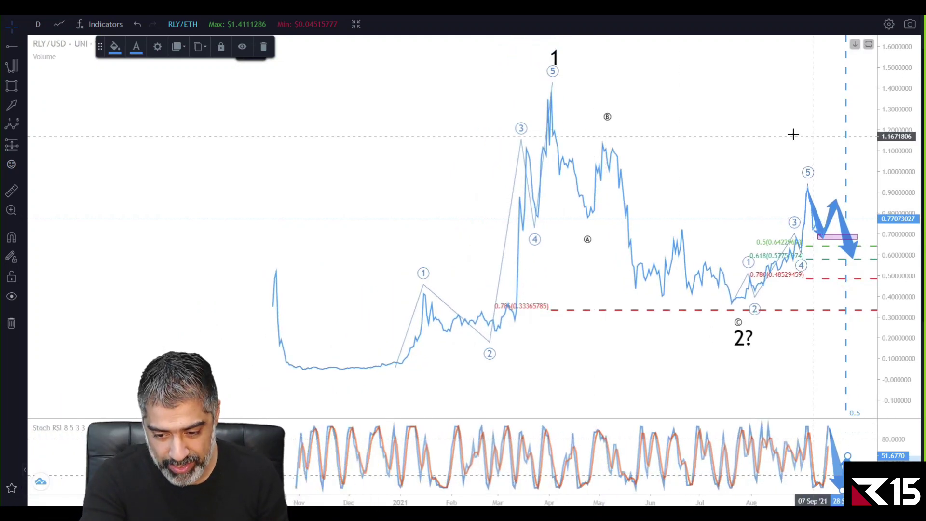
drag(791, 134, 785, 161)
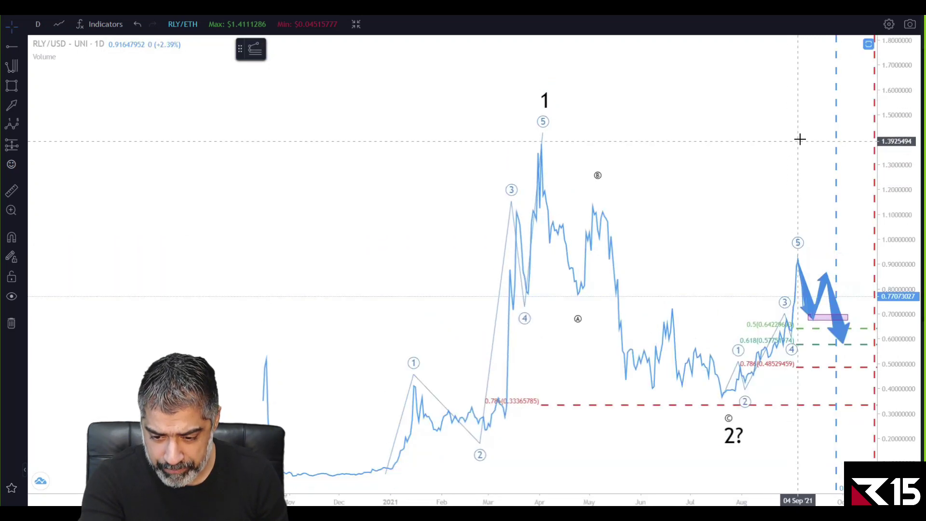
drag(767, 145, 685, 178)
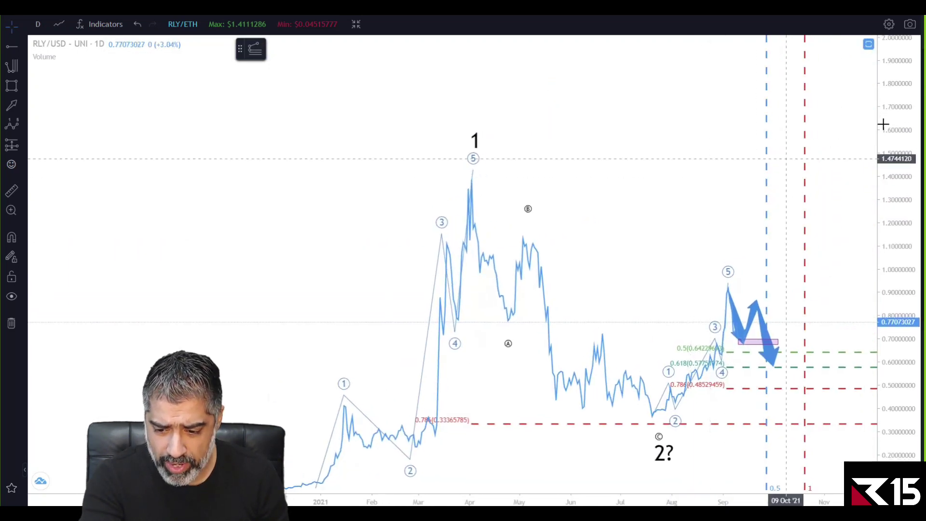
drag(897, 124, 892, 242)
drag(748, 180, 608, 242)
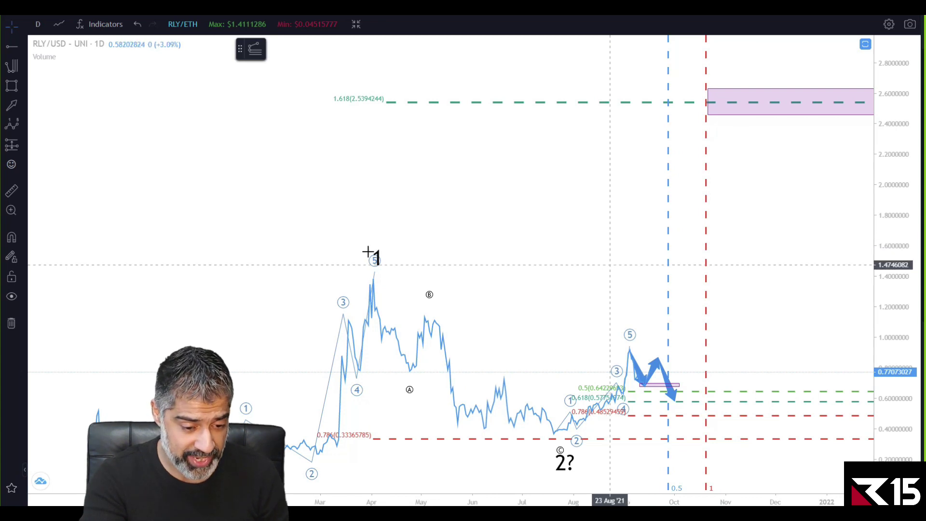
click(15, 107)
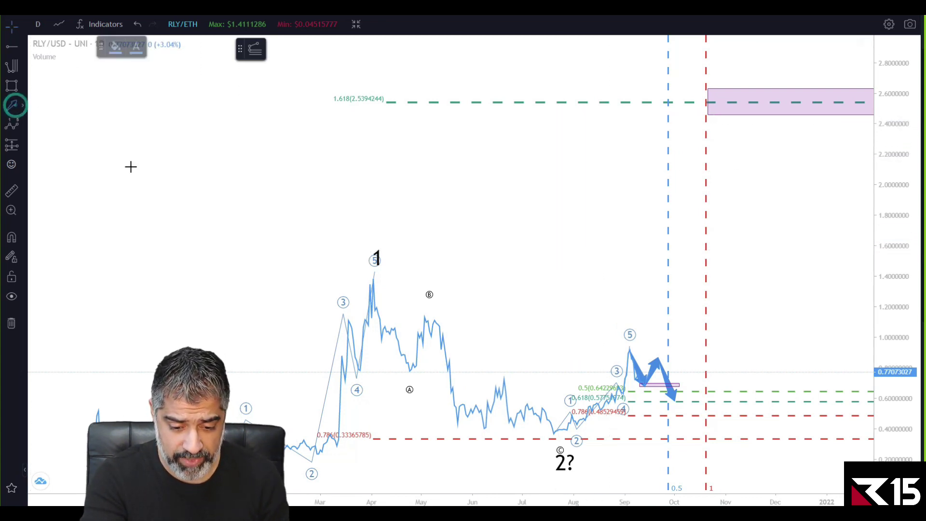
drag(248, 425, 370, 276)
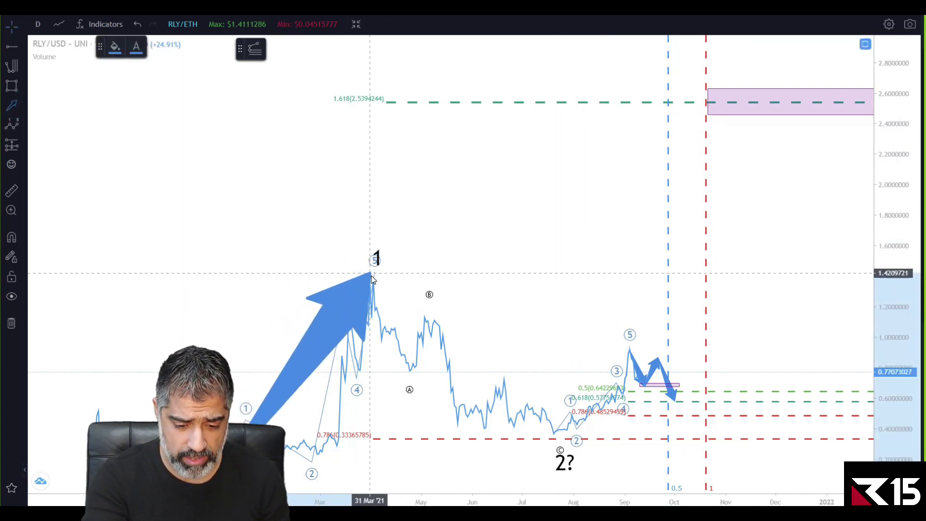
- Draw two arrows: from about 1.34 on 2 April down to the 23 July low, then up to the 1.618 level on 25 September
click(15, 108)
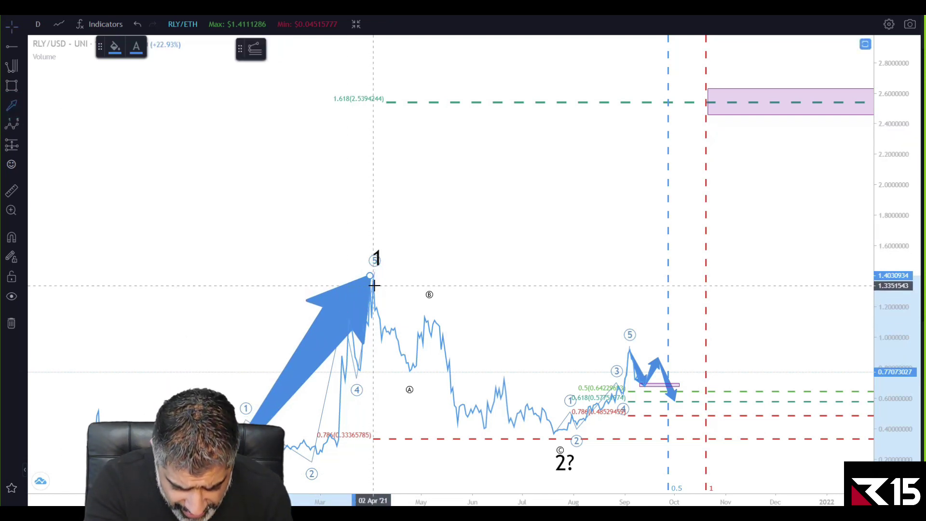
mouse_move(374, 286)
mouse_down()
mouse_move(391, 320)
mouse_move(430, 310)
mouse_move(467, 443)
mouse_move(497, 379)
mouse_move(559, 438)
mouse_up()
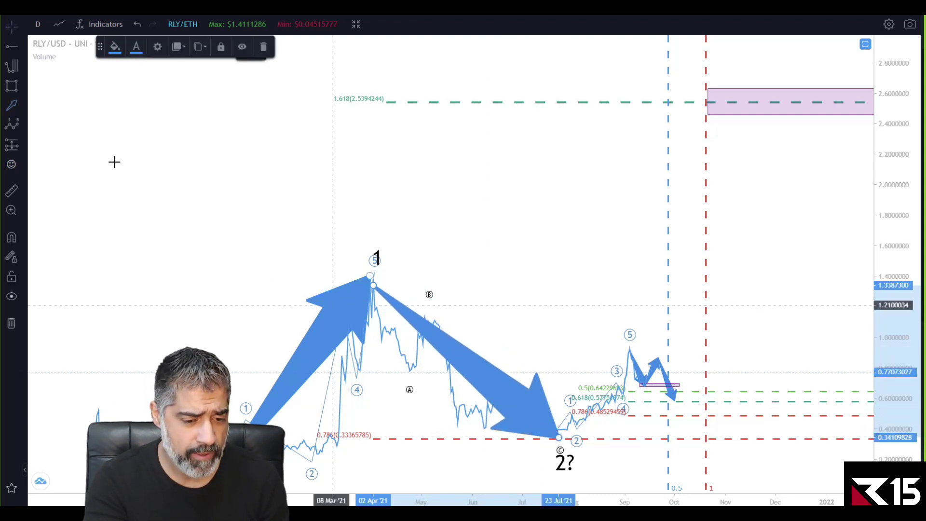
click(9, 108)
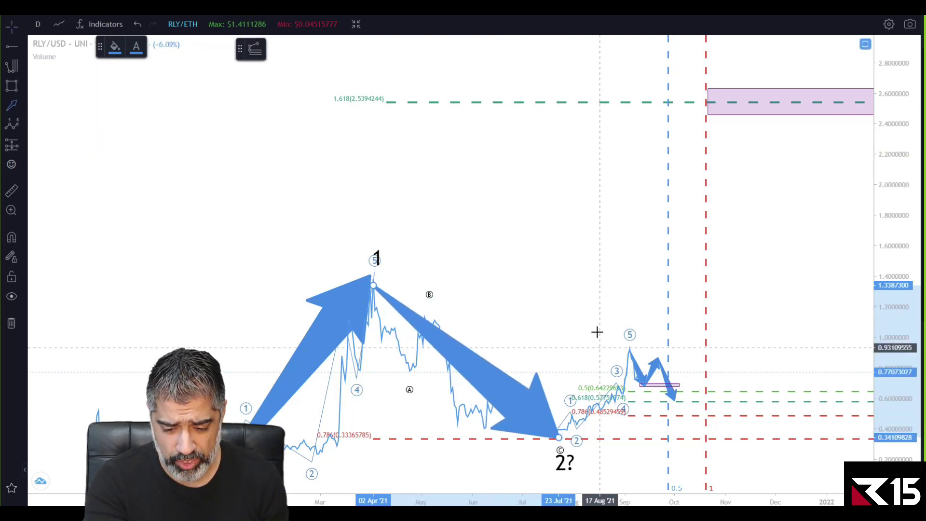
mouse_move(557, 437)
mouse_down()
mouse_move(647, 338)
mouse_move(678, 387)
mouse_move(748, 210)
mouse_move(806, 270)
mouse_move(775, 99)
mouse_move(664, 103)
mouse_up()
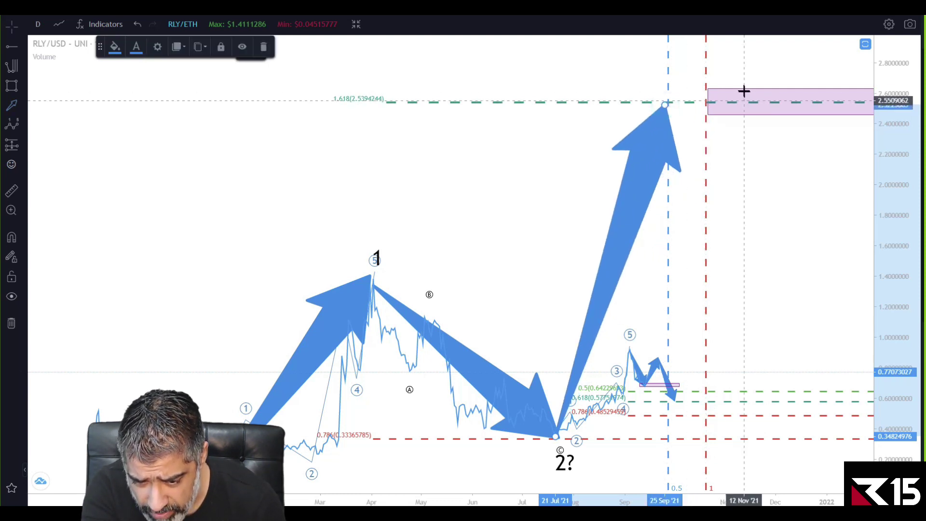
- Move the target rectangle at the 1.618 level to start on 27 September and shorten it to end on 22 October
drag(746, 93, 706, 93)
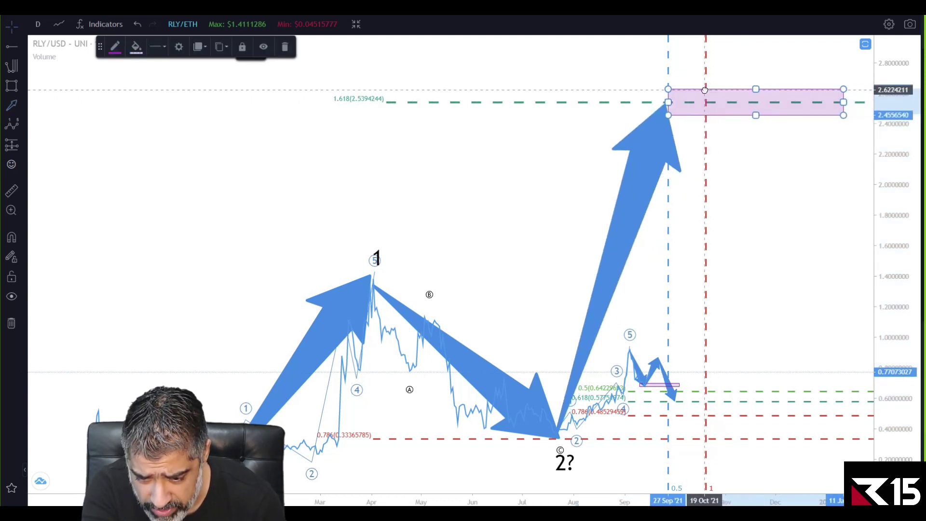
drag(843, 101, 708, 102)
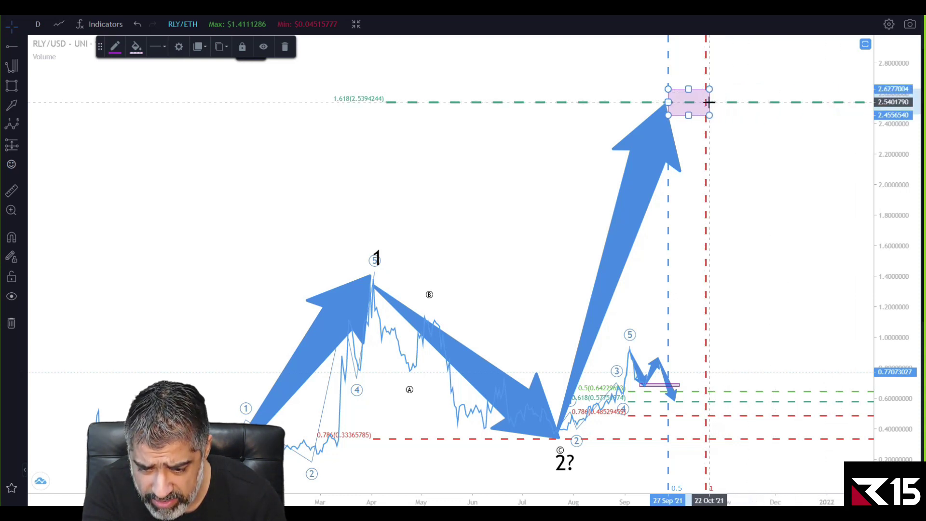
click(748, 176)
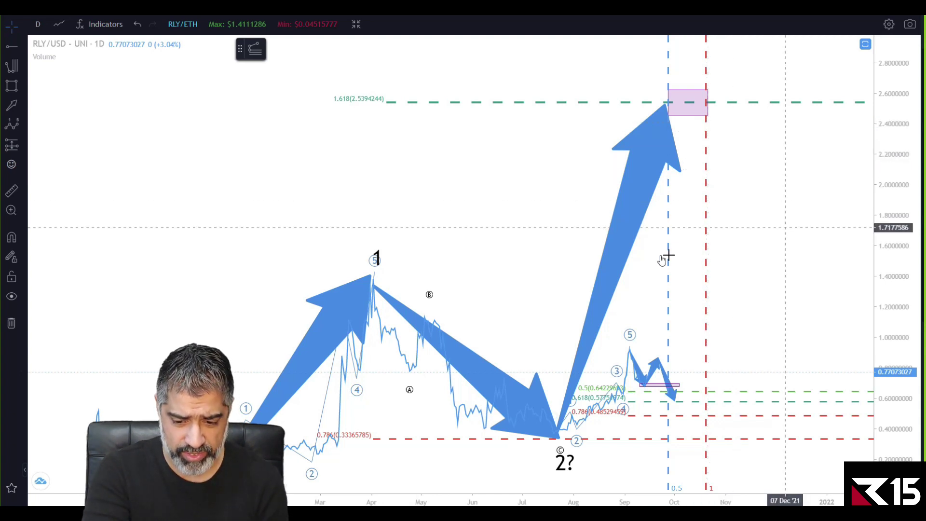
- Copy the large 1 label to just above the target rectangle and change the copy's text to 3?
drag(377, 254, 677, 77)
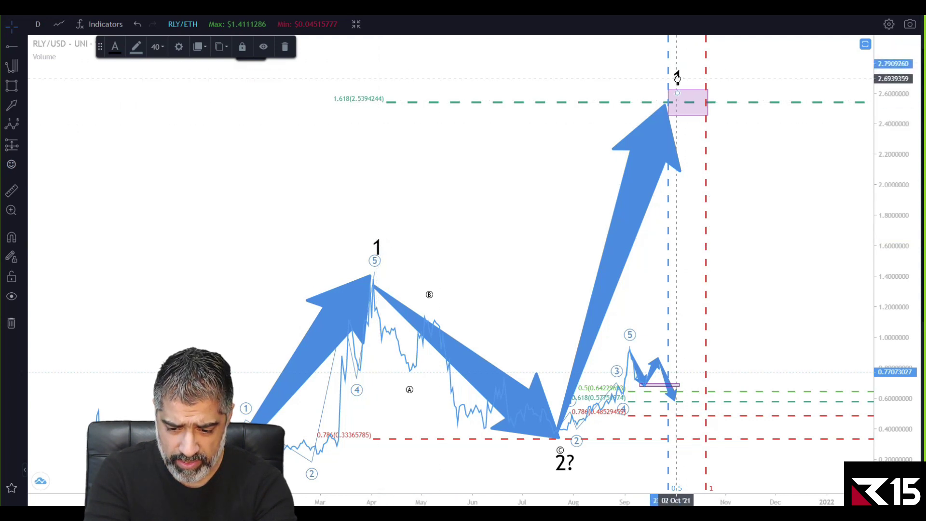
double_click(678, 78)
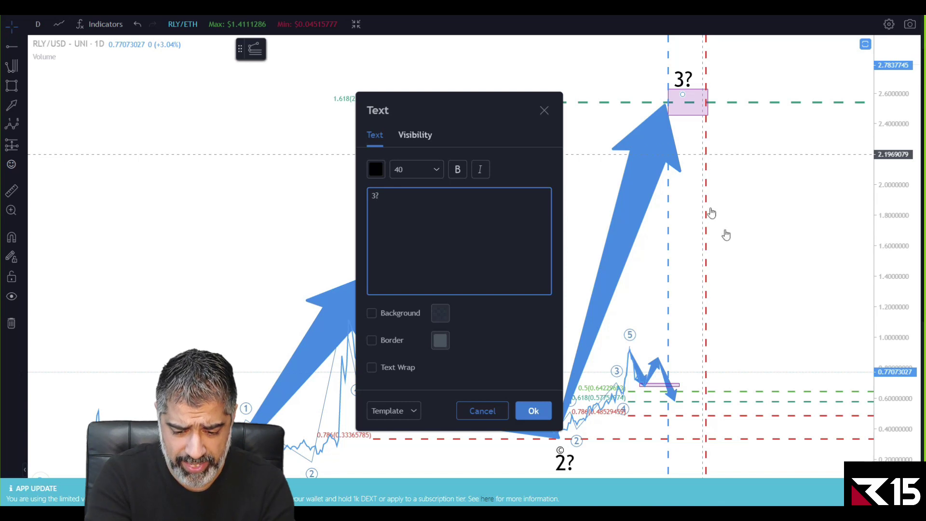
text(3?)
click(534, 410)
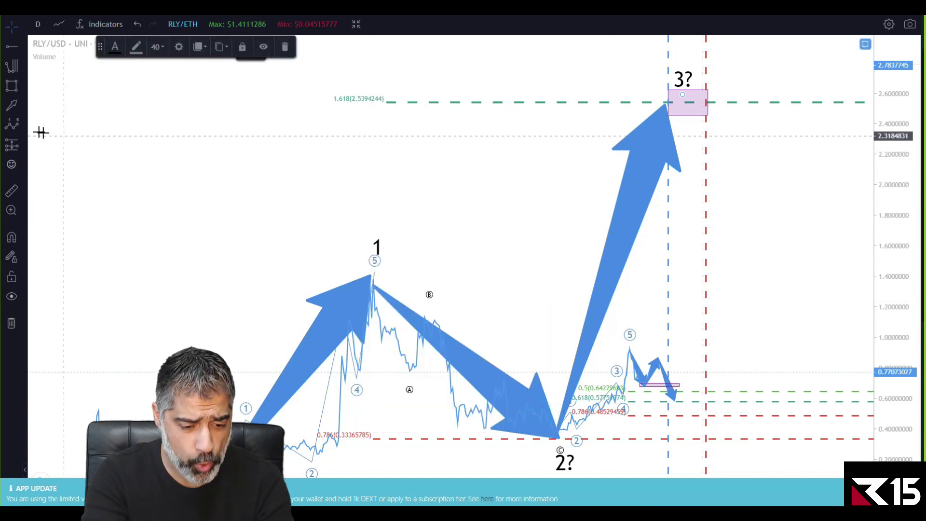
- Draw a rectangle over the end of the ABC correction arrows, from about 0.666 down to about 0.38
key(alt+shift+r)
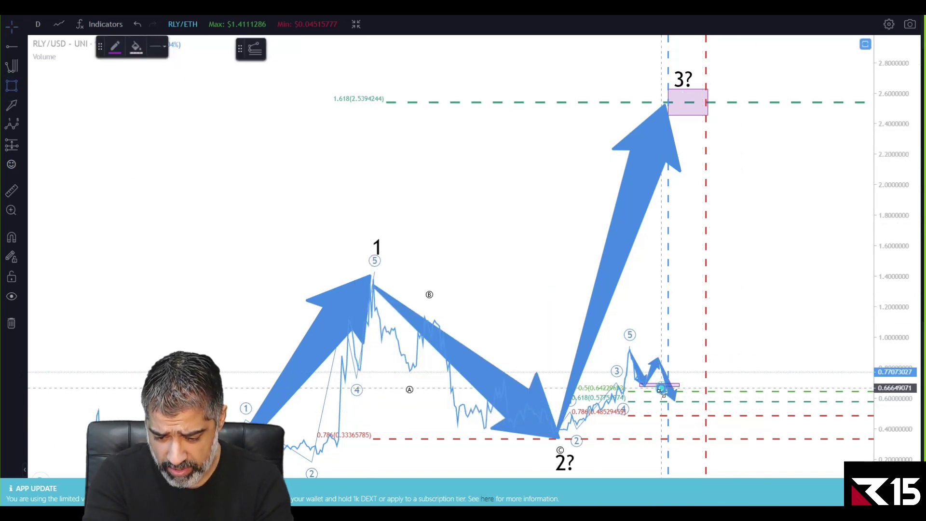
mouse_move(661, 388)
mouse_down()
mouse_move(704, 446)
mouse_move(707, 425)
mouse_move(715, 431)
mouse_up()
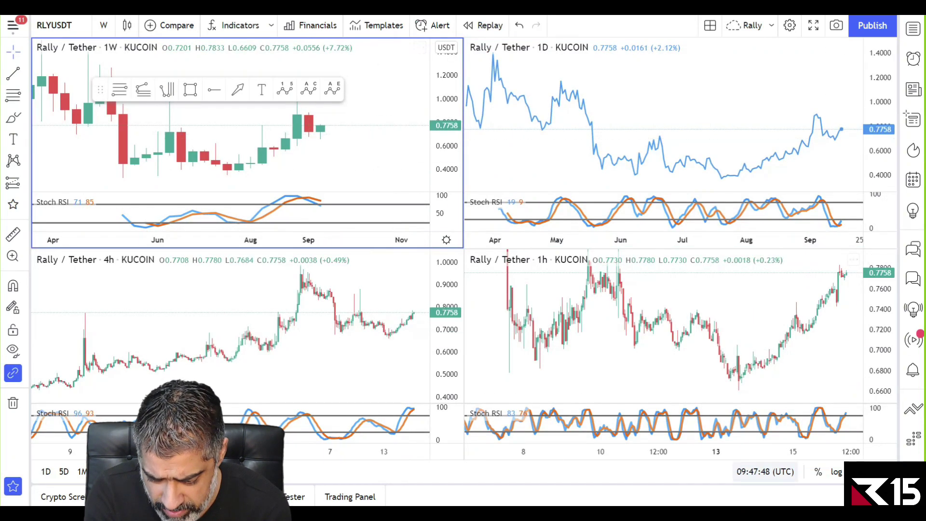
- Switch to TradingView and examine the weekly RLYUSDT chart and its Stoch RSI at full size
key(alt+Return)
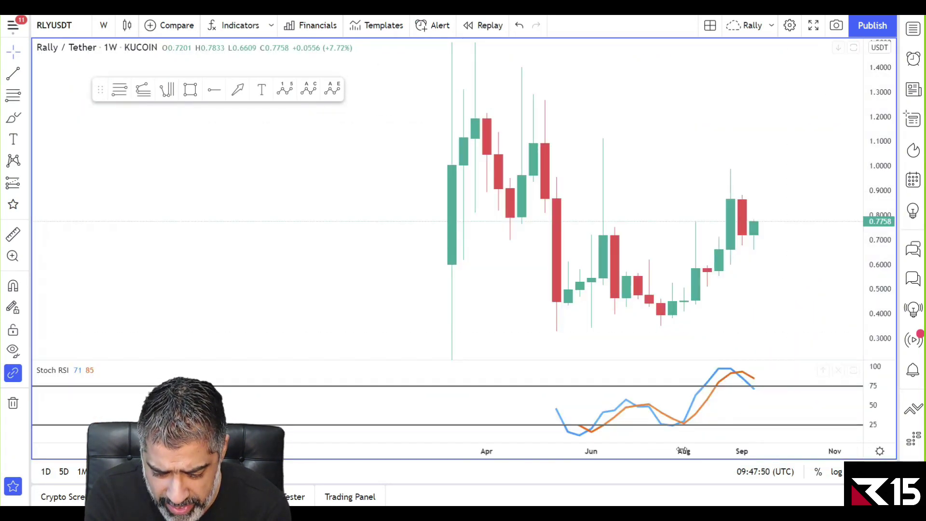
scroll(444, 434, up, 5)
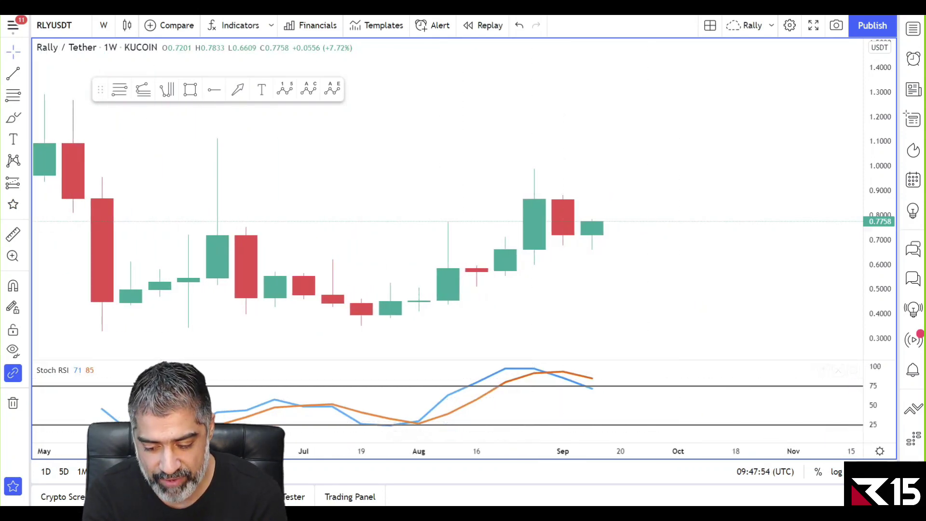
key(alt+Return)
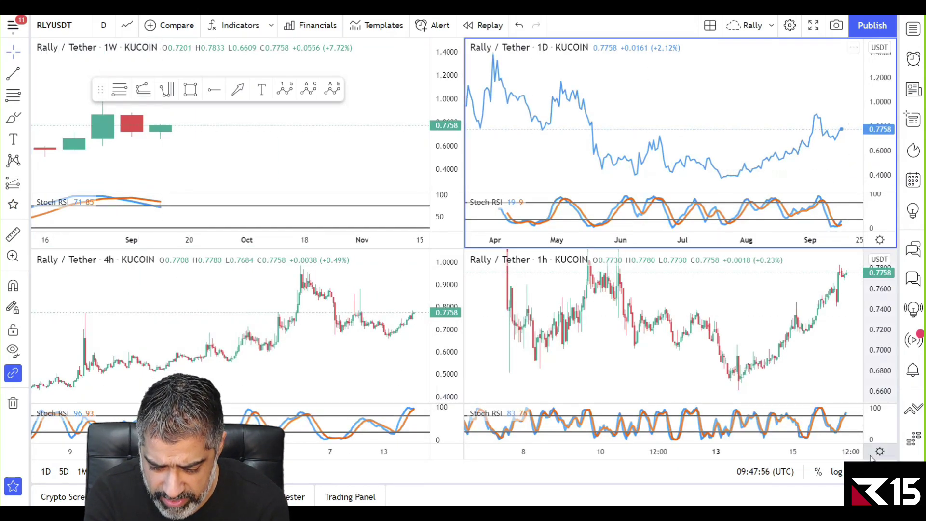
- Maximize the daily RLYUSDT chart and draw an arrow from the 13 September low down to about 0.61 on 22 September
key(alt+Return)
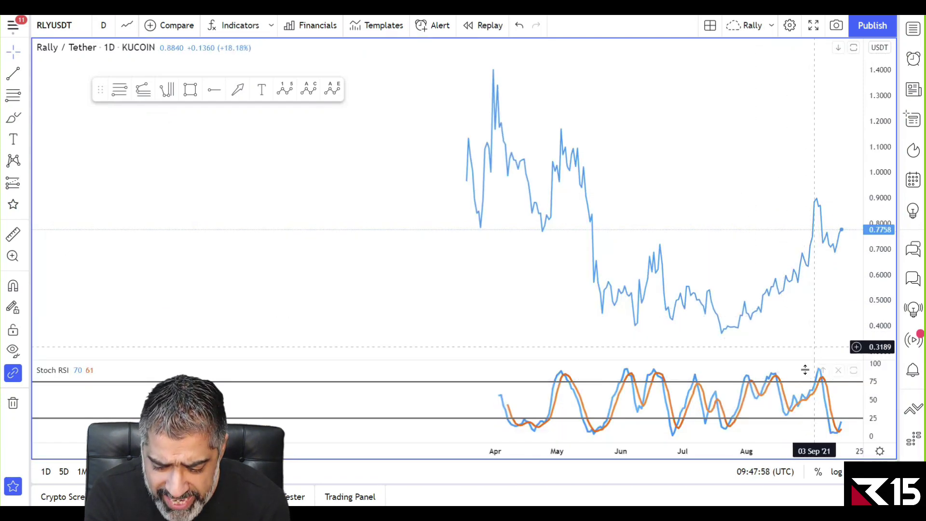
scroll(486, 260, up, 3)
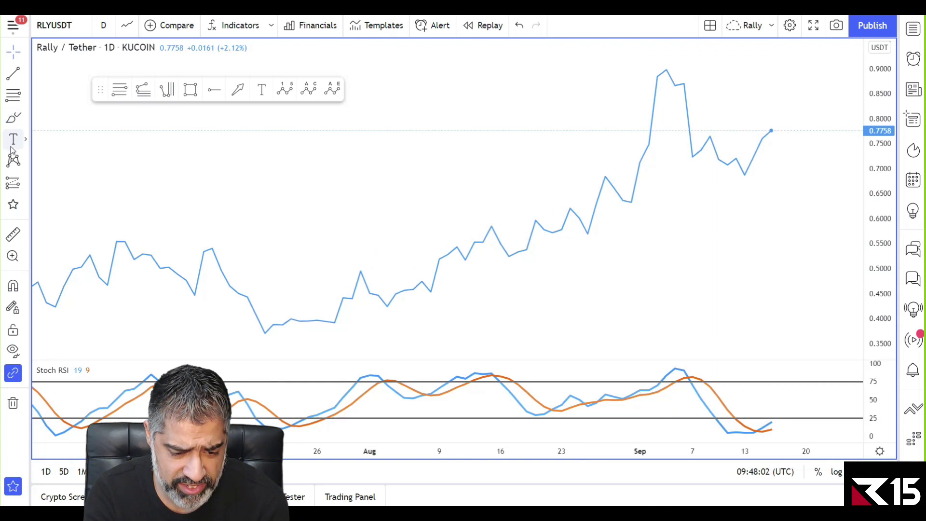
click(238, 90)
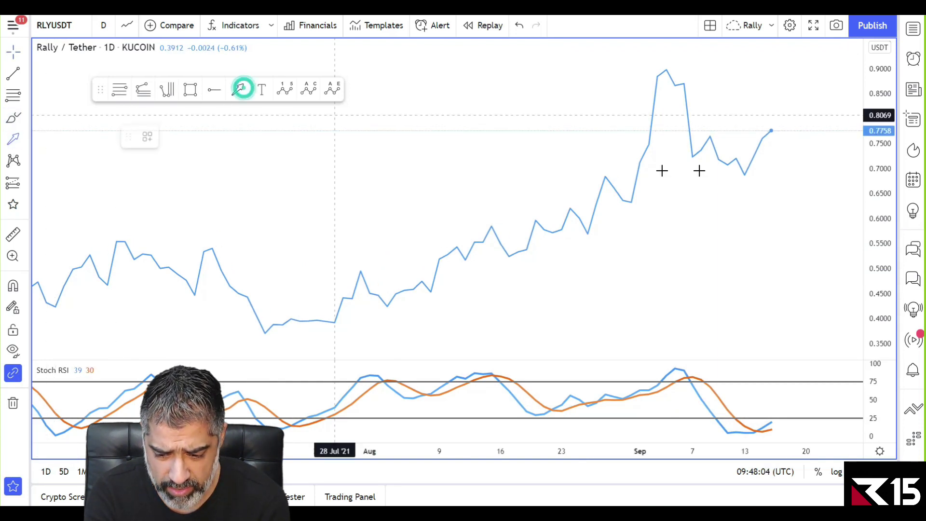
mouse_move(747, 173)
mouse_down()
mouse_move(792, 97)
mouse_move(825, 214)
mouse_up()
click(237, 90)
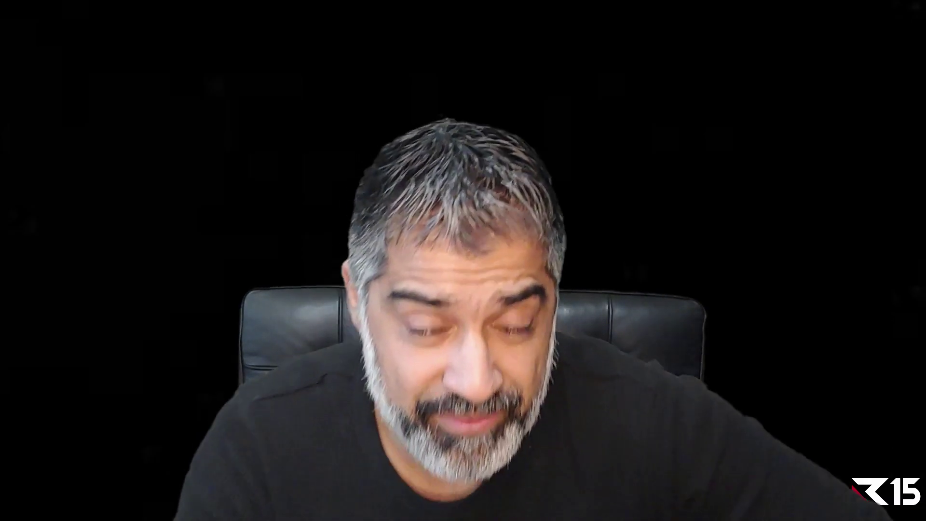